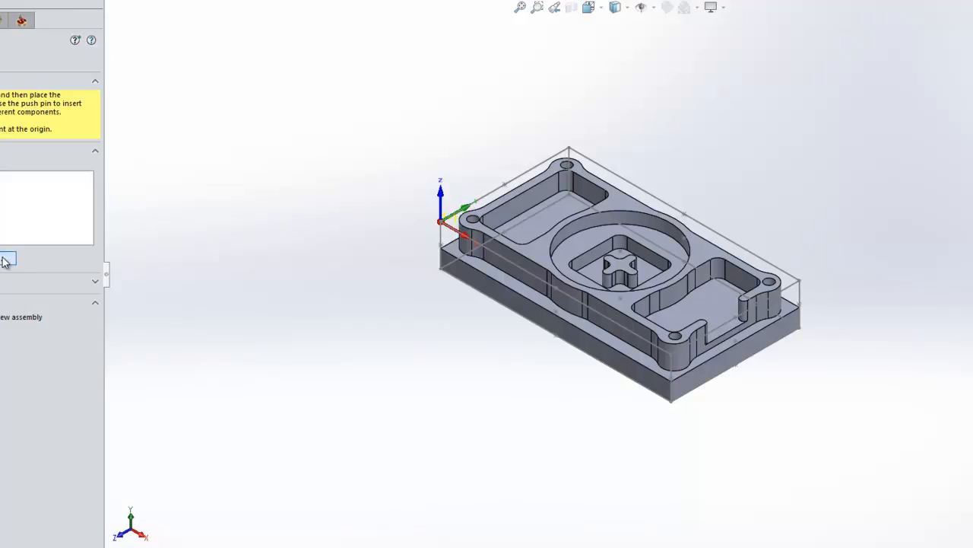
Insert the User Library-KURT-3600V vise assembly and place it in front of the machined part
left_click(6, 259)
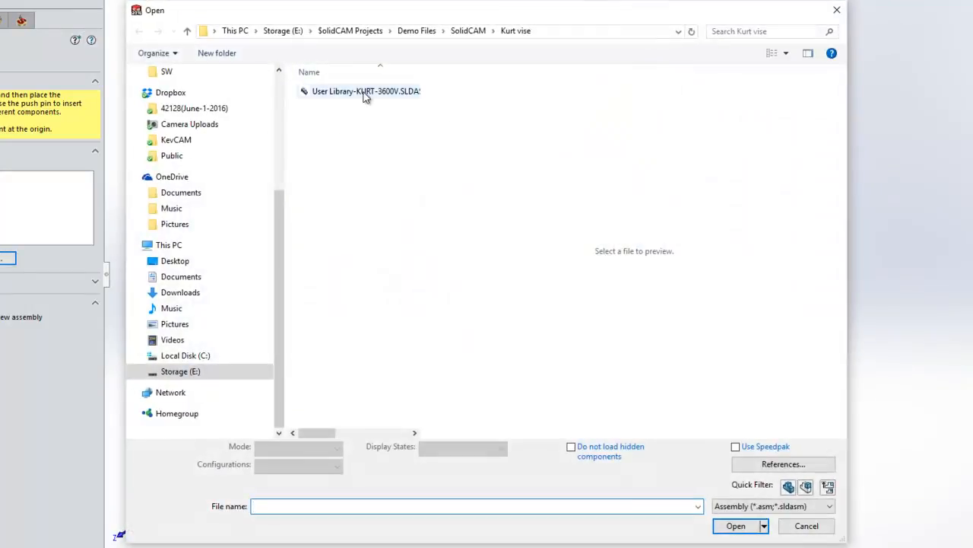
left_click(366, 92)
left_click(732, 524)
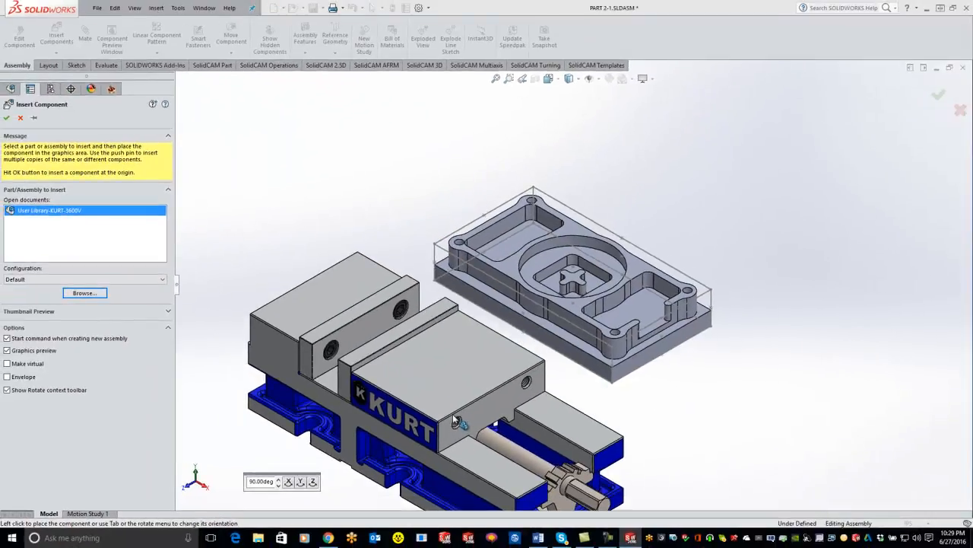
left_click(454, 420)
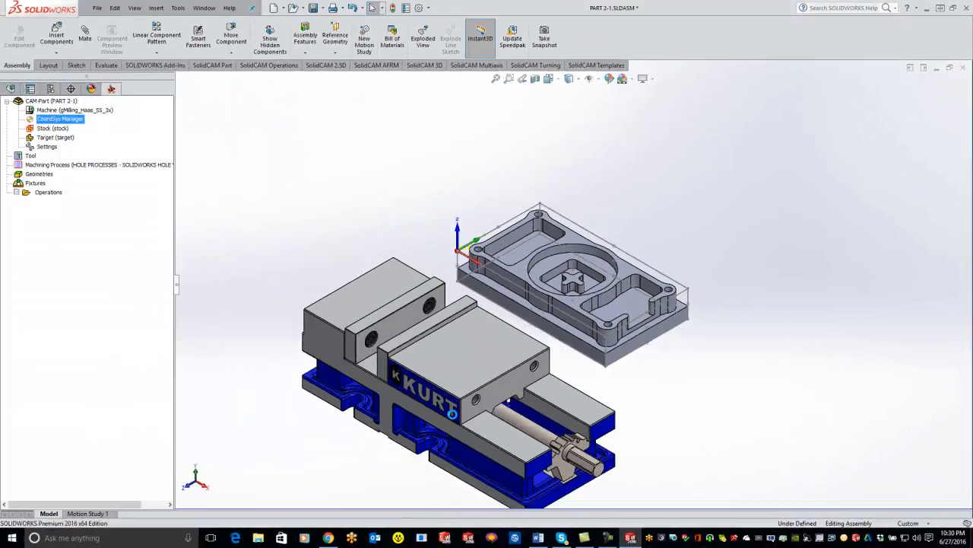
key("f")
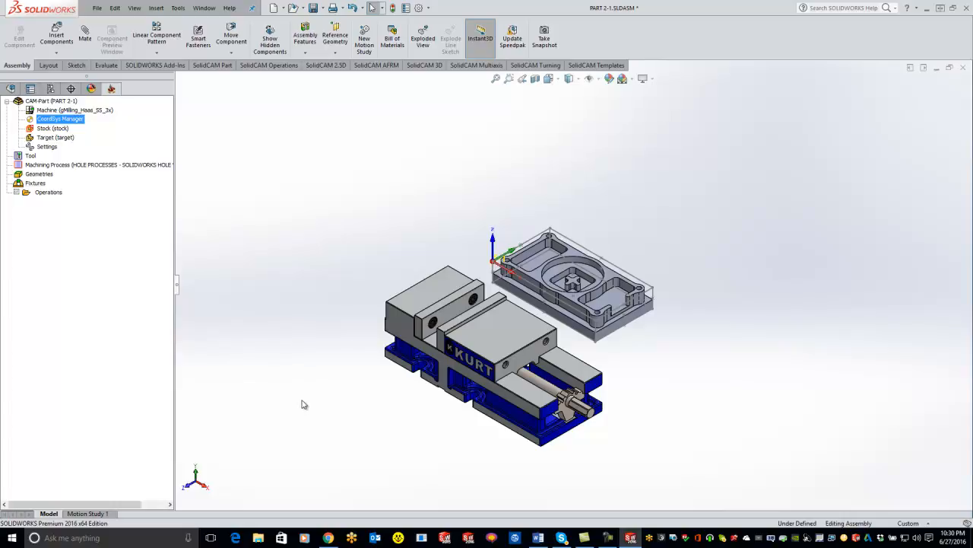
Switch to Chrome to view the McMaster-Carr catalogue and the 3D ContentCentral results for "kurt vise", and return to SOLIDWORKS
left_click(328, 538)
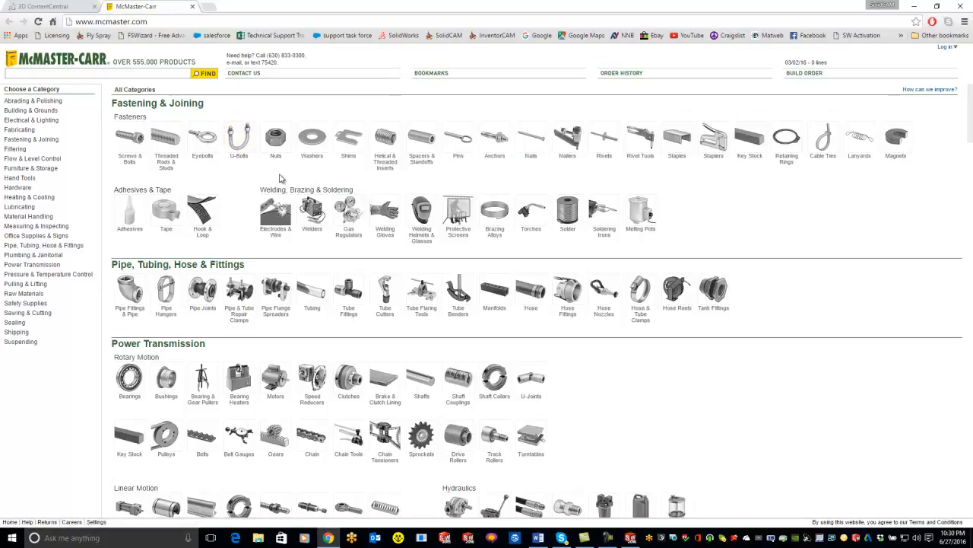
left_click(38, 7)
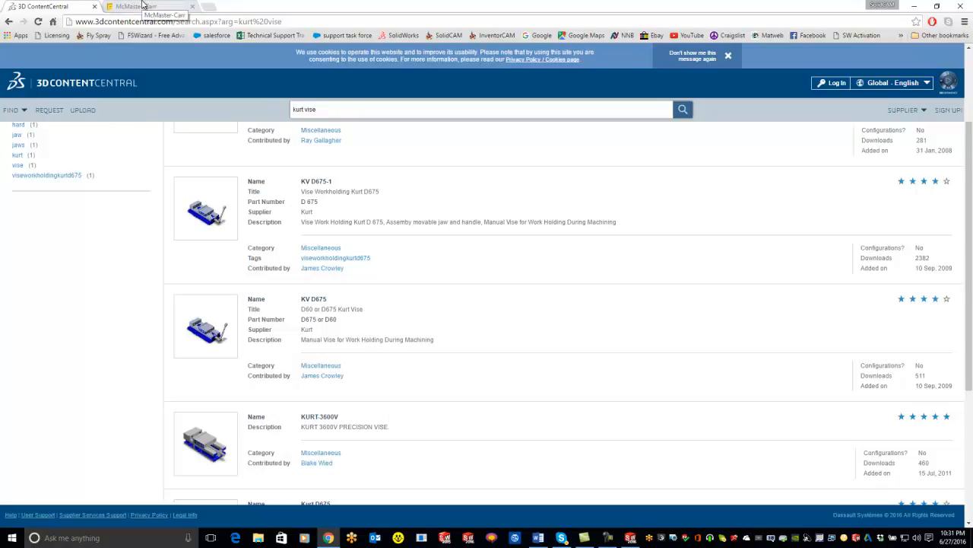
left_click(913, 6)
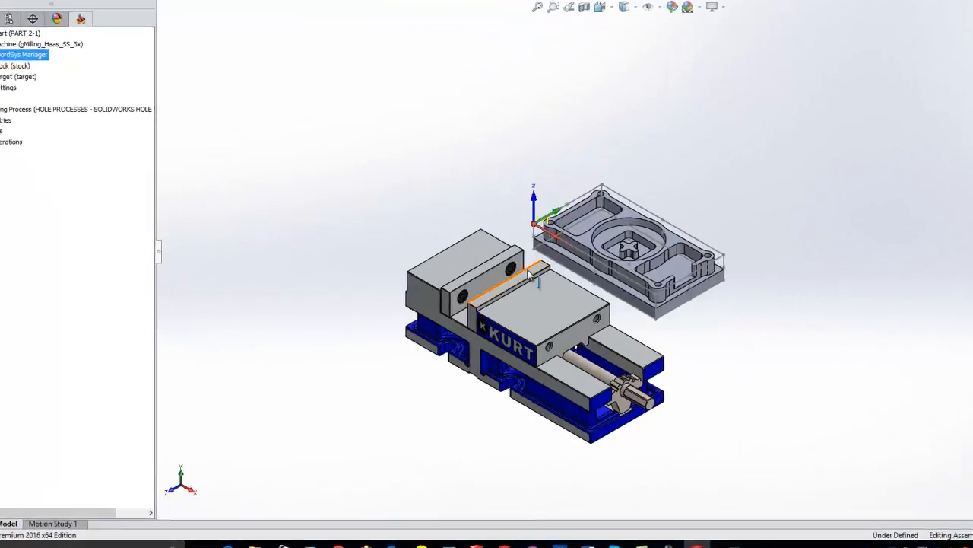
Dissolve the newly inserted KURT-3600V vise subassembly into individual components of the main assembly
middle_click_drag(529, 275, 618, 341)
middle_click_drag(707, 309, 687, 321)
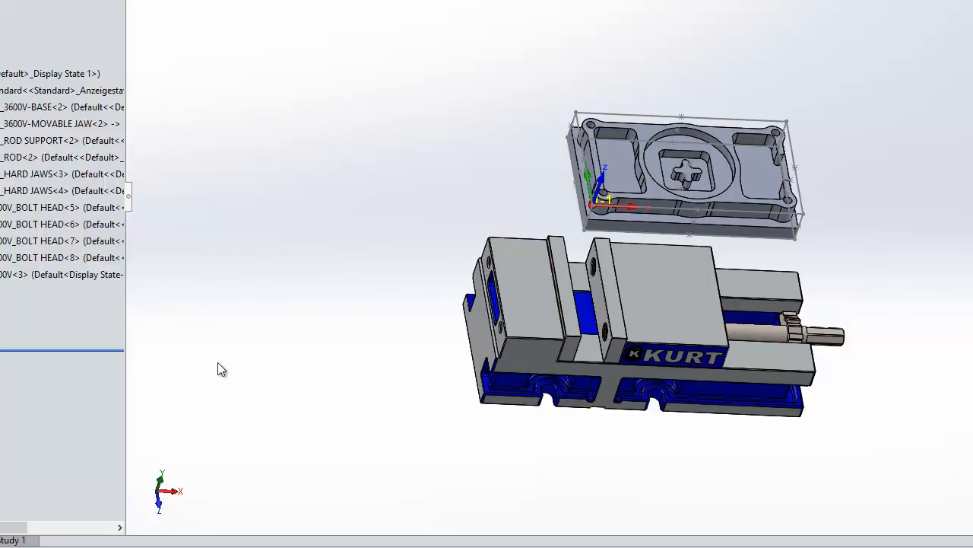
right_click(49, 278)
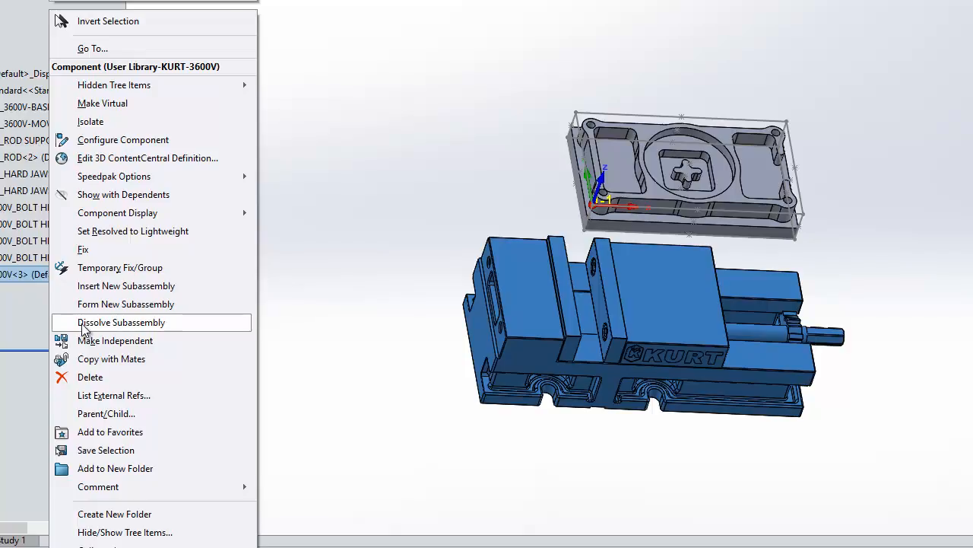
left_click(84, 323)
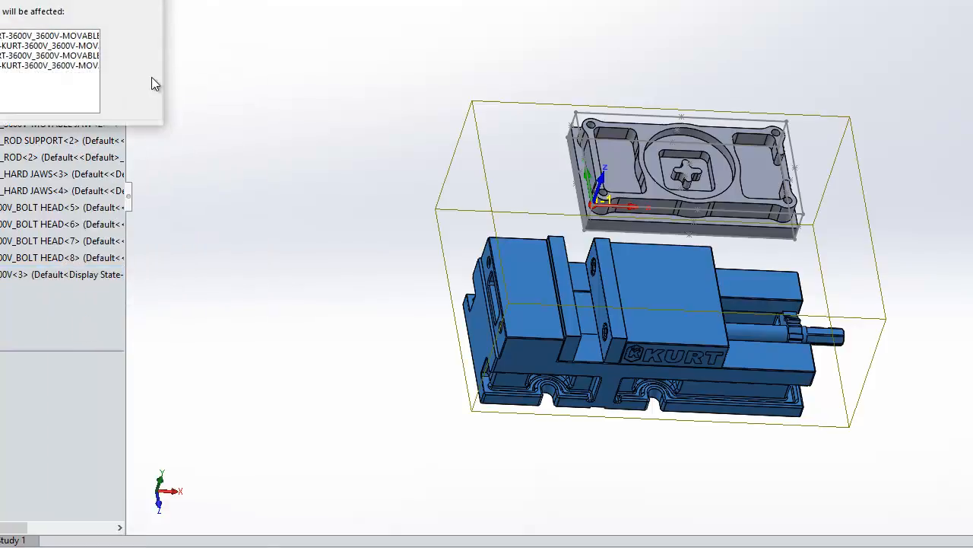
key("Return")
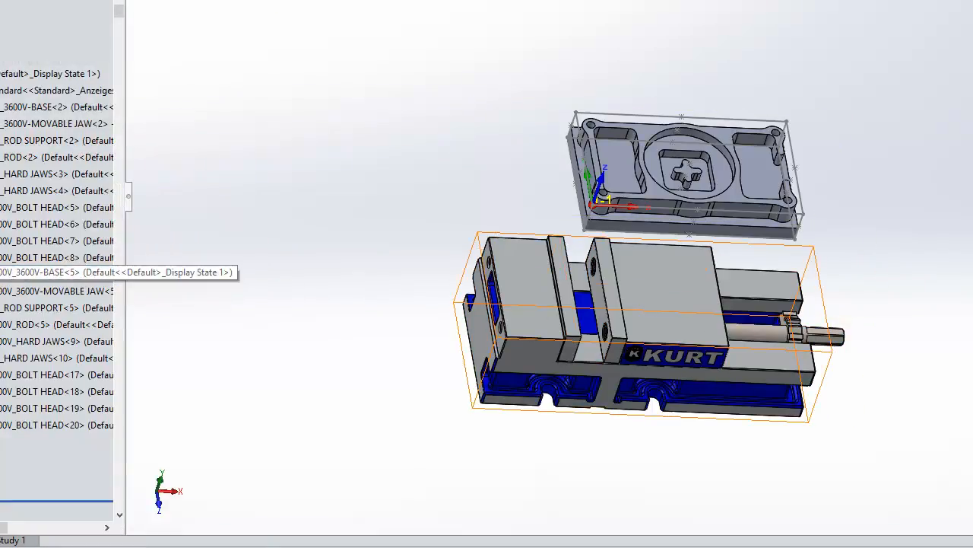
Float the vise base component and reposition the vise so that its open jaws lie on either side of the part
right_click(45, 271)
left_click(22, 285)
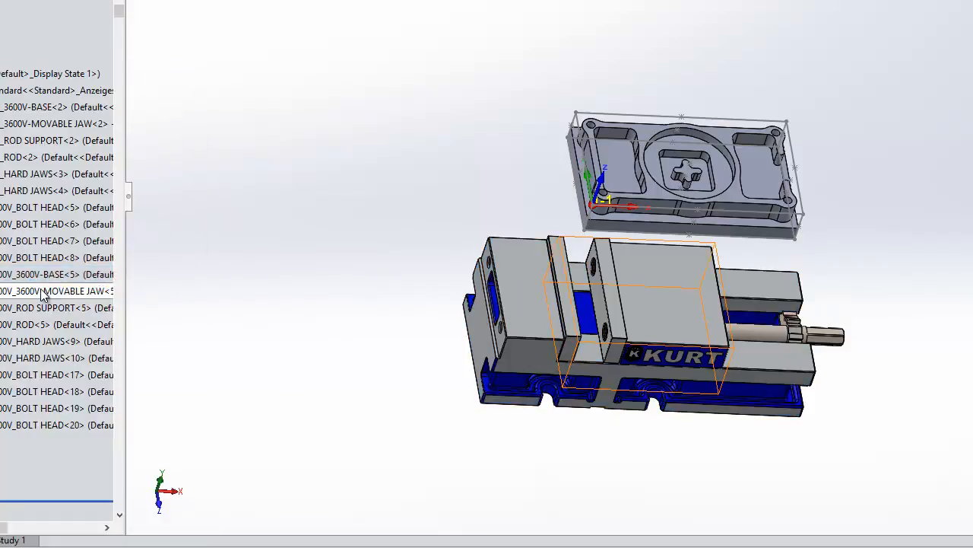
left_click_drag(696, 319, 674, 92)
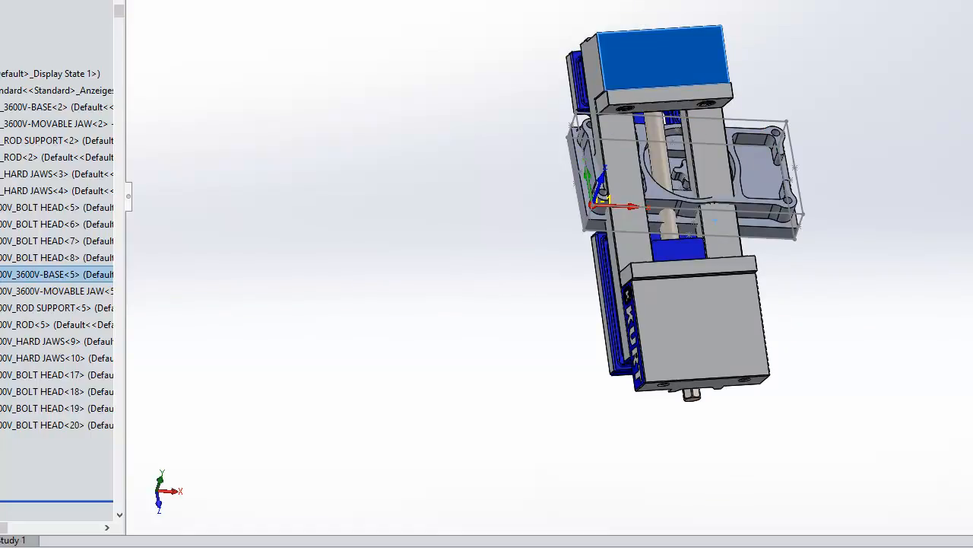
Add a coincident mate between the clamping face of the fixed hard jaw and the adjacent long side face of the part
left_click(506, 38)
right_click(35, 42)
left_click(87, 47)
scroll(551, 266, "down", 3)
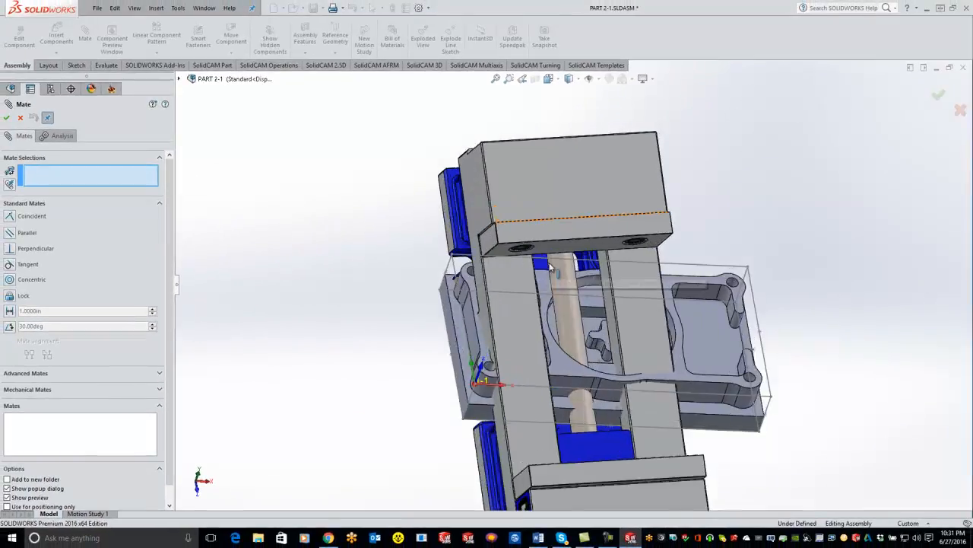
scroll(552, 266, "down", 2)
left_click(476, 277)
middle_click_drag(476, 277, 280, 298)
left_click(227, 271)
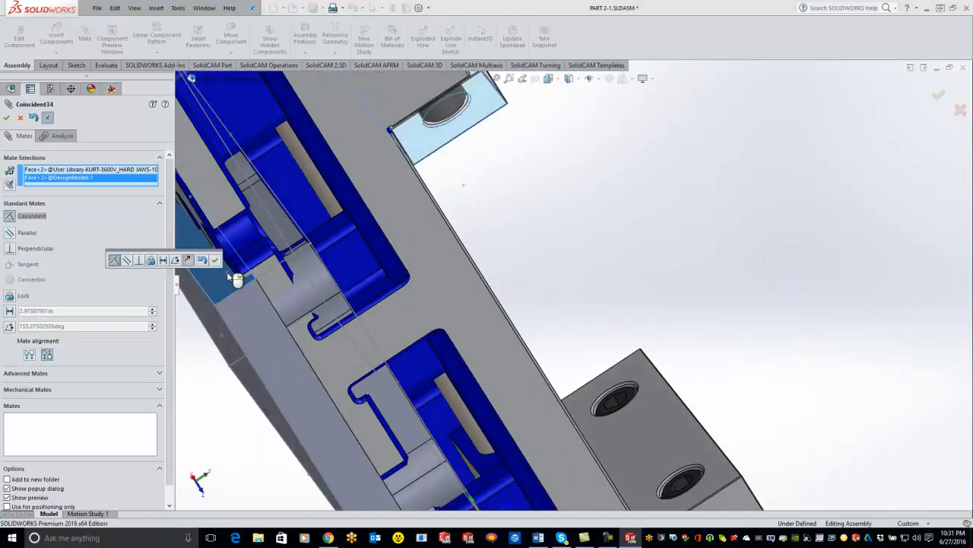
left_click(214, 259)
Add a coincident mate between the ledge around the part's base and the top face of the fixed hard jaw
middle_click_drag(218, 365, 271, 366)
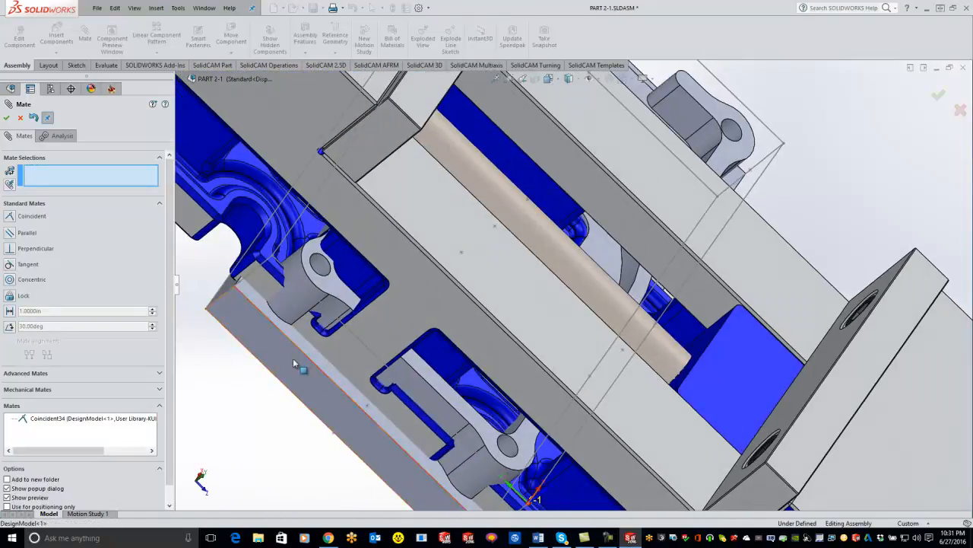
left_click(321, 347)
scroll(410, 208, "up", 2)
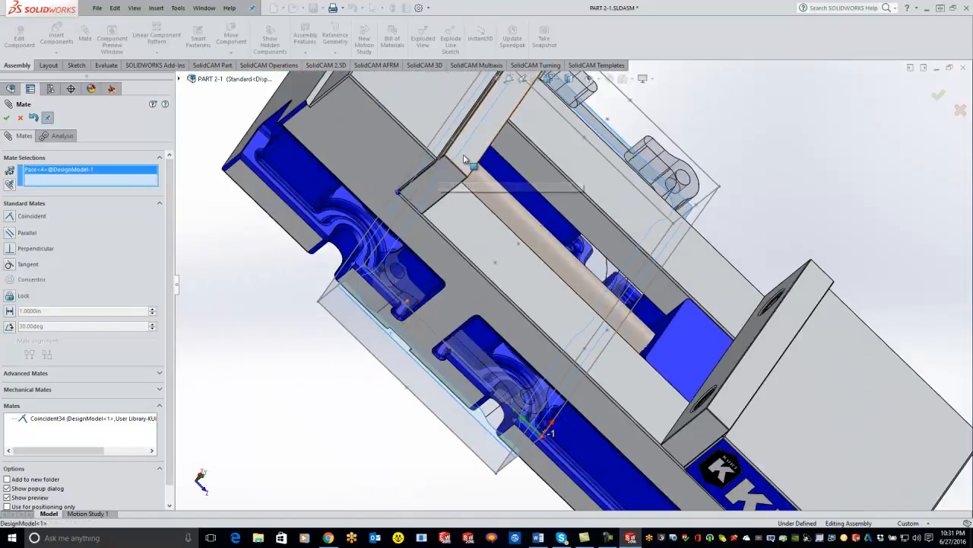
left_click(463, 156)
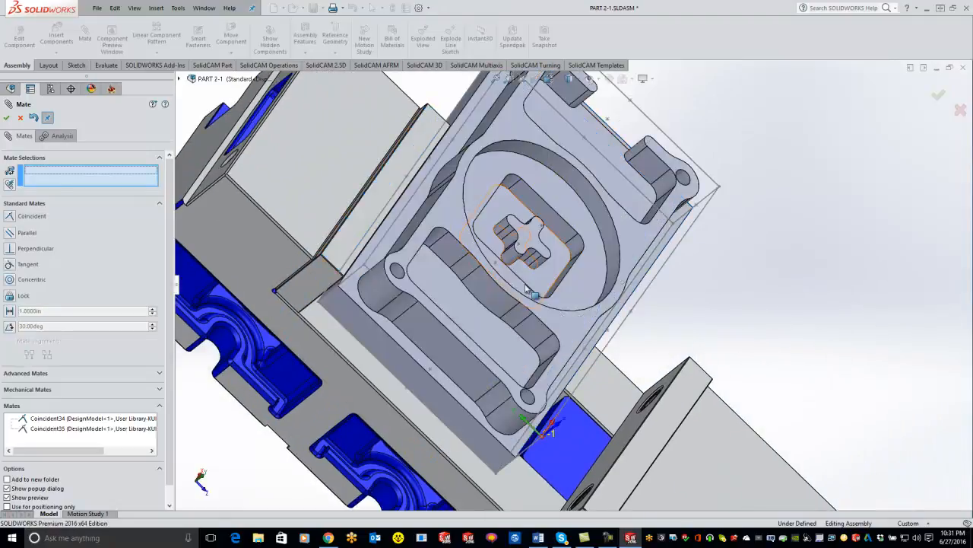
Mate the movable hard jaw's clamping face coincident with the part's front side face to close the vise
left_click(639, 422)
middle_click_drag(594, 346, 544, 251)
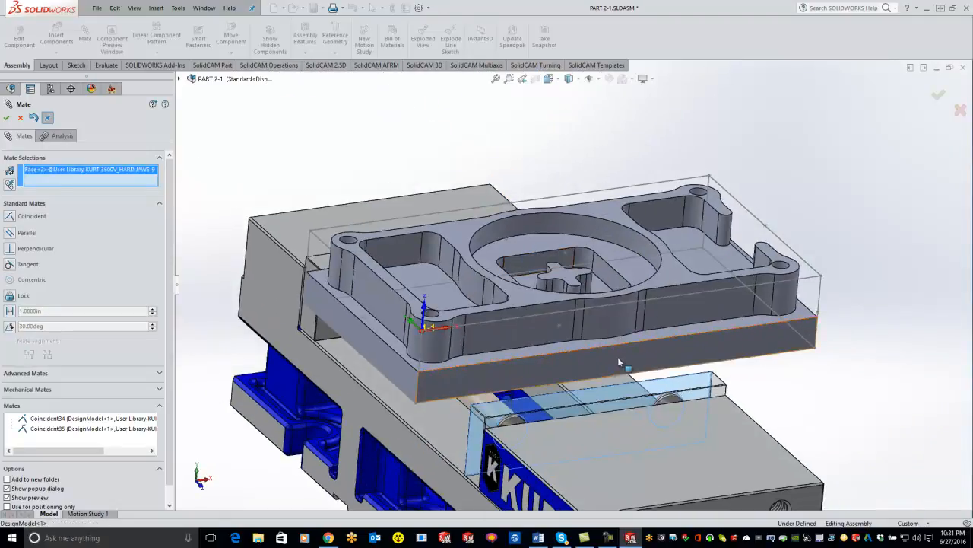
left_click(619, 359)
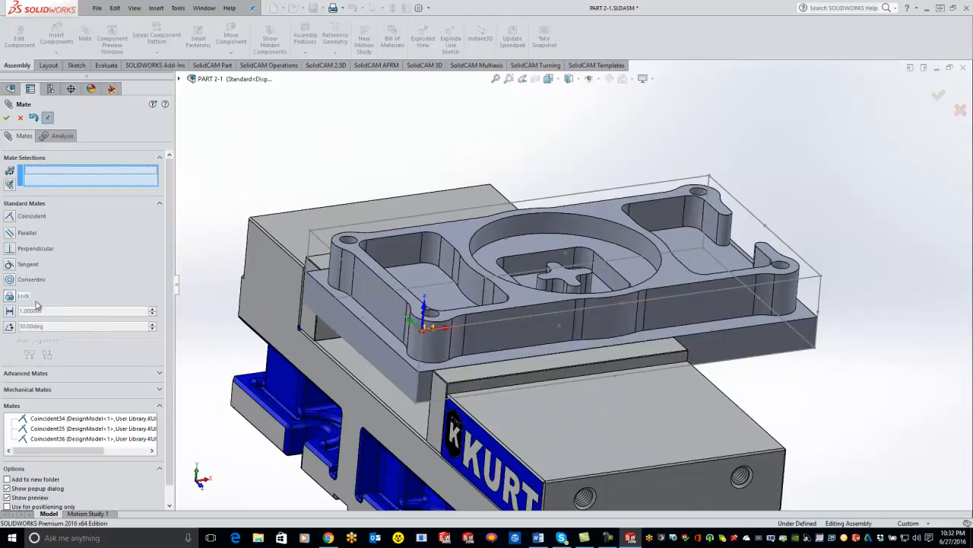
Center the part in the vise with a Centered Width mate between the fixed jaw's end faces and the part's end faces
left_click(36, 375)
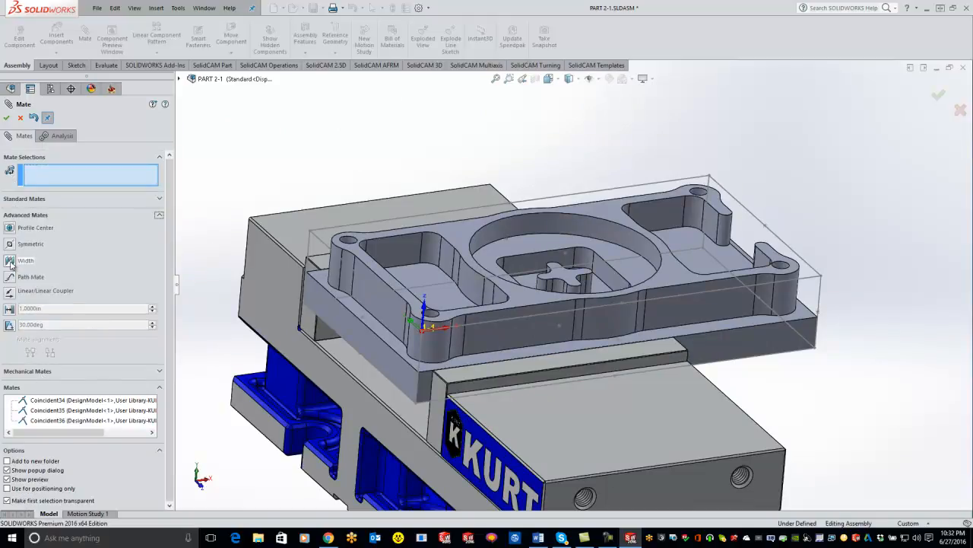
left_click(23, 260)
left_click(313, 337)
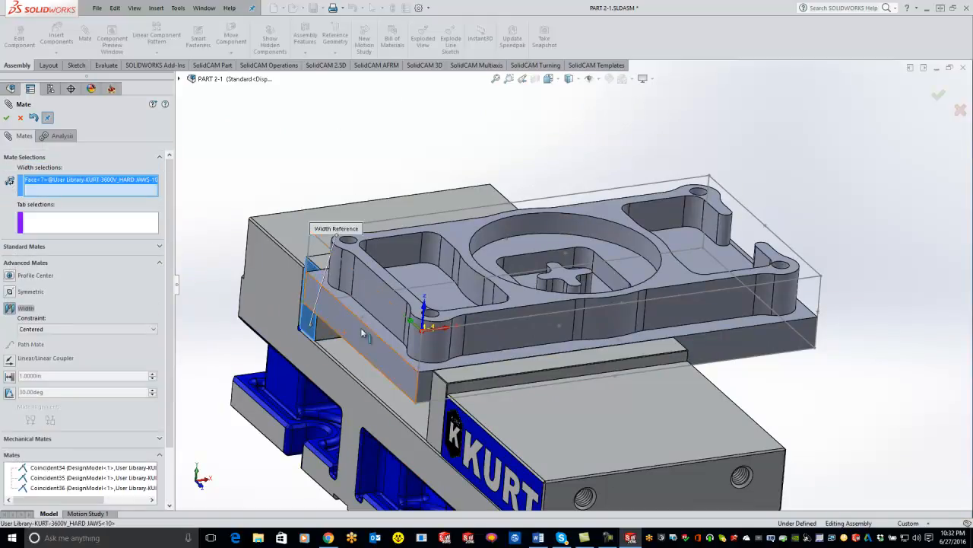
middle_click_drag(313, 337, 315, 400)
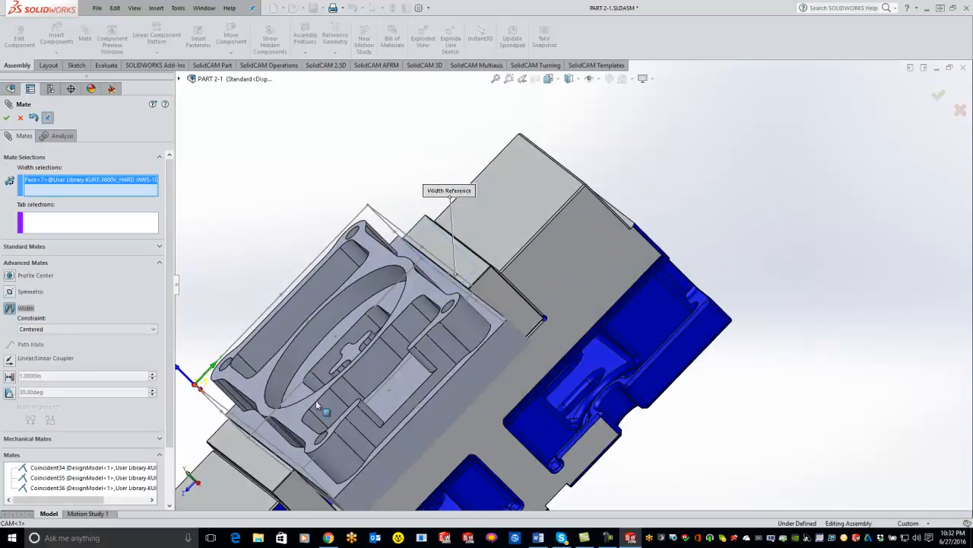
left_click(504, 296)
left_click(522, 356)
middle_click_drag(404, 332, 449, 336)
scroll(447, 334, "up", 3)
scroll(455, 297, "down", 3)
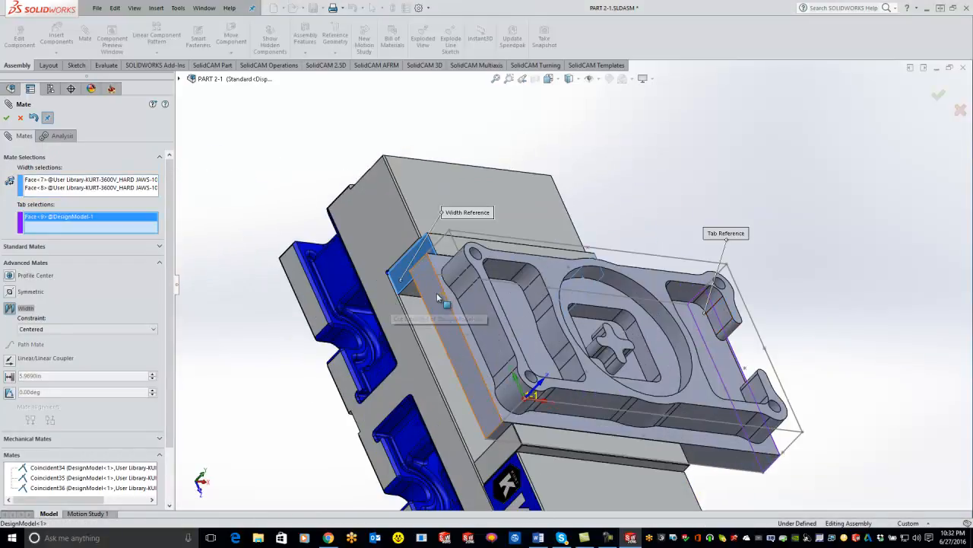
left_click(439, 294)
right_click(442, 294)
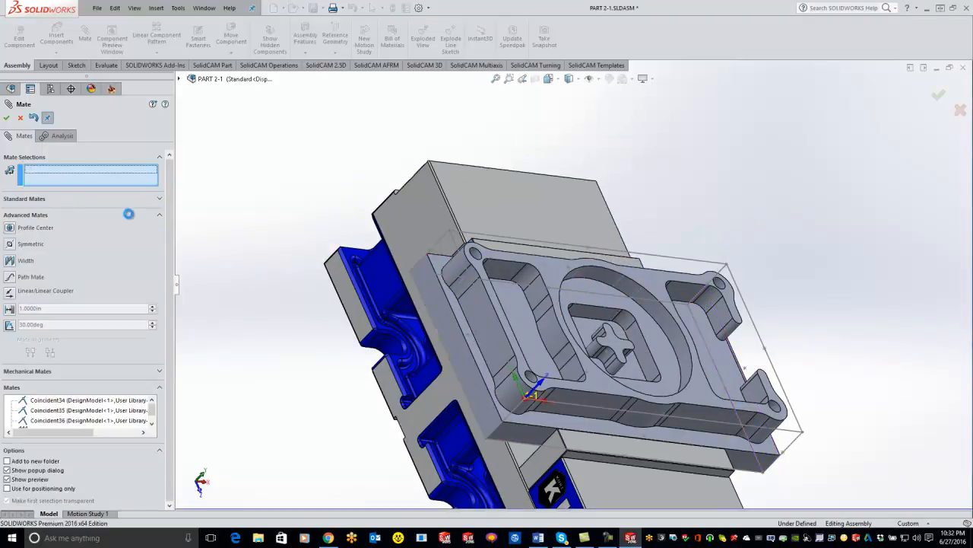
left_click(7, 118)
scroll(466, 274, "up", 4)
key("ctrl+1")
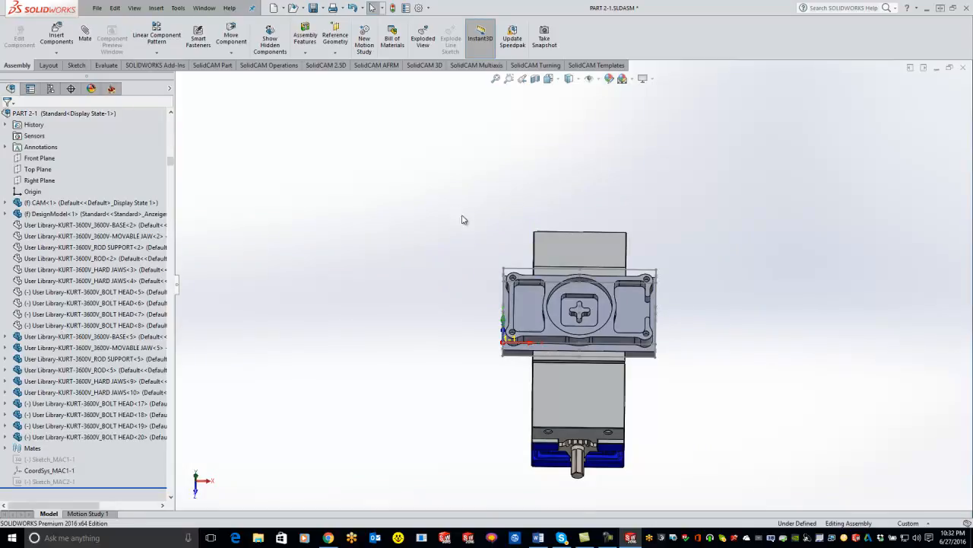
scroll(761, 372, "down", 1)
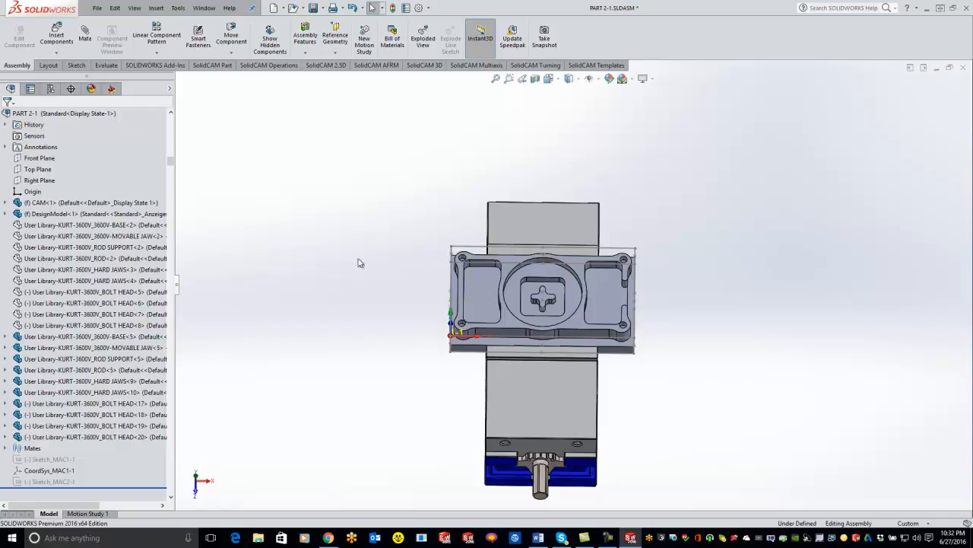
middle_click_drag(439, 379, 641, 398)
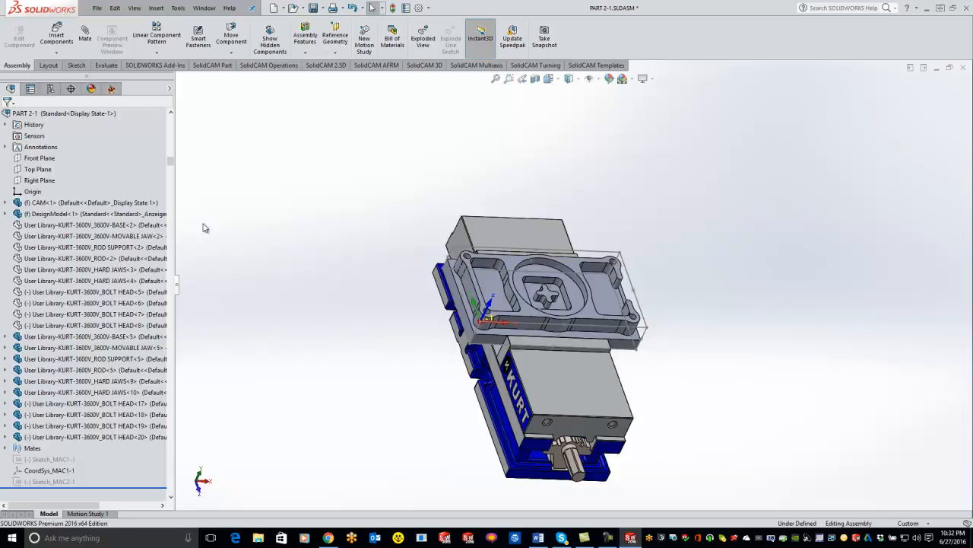
Define a new clamping fixture and add the vise base, both hard jaws and the movable jaw as its solids
left_click(111, 88)
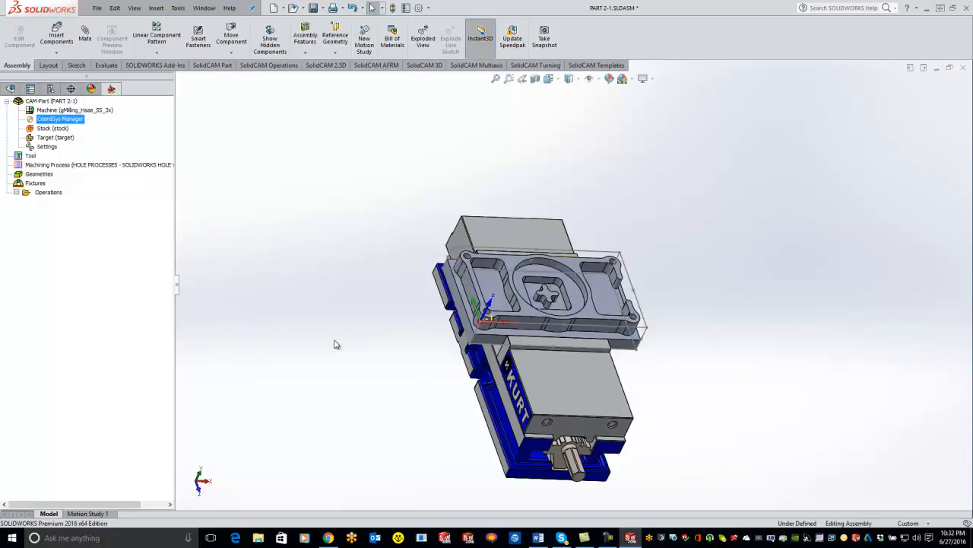
mouse_move(593, 350)
middle_mouse_down()
mouse_move(628, 322)
mouse_move(585, 346)
middle_mouse_up()
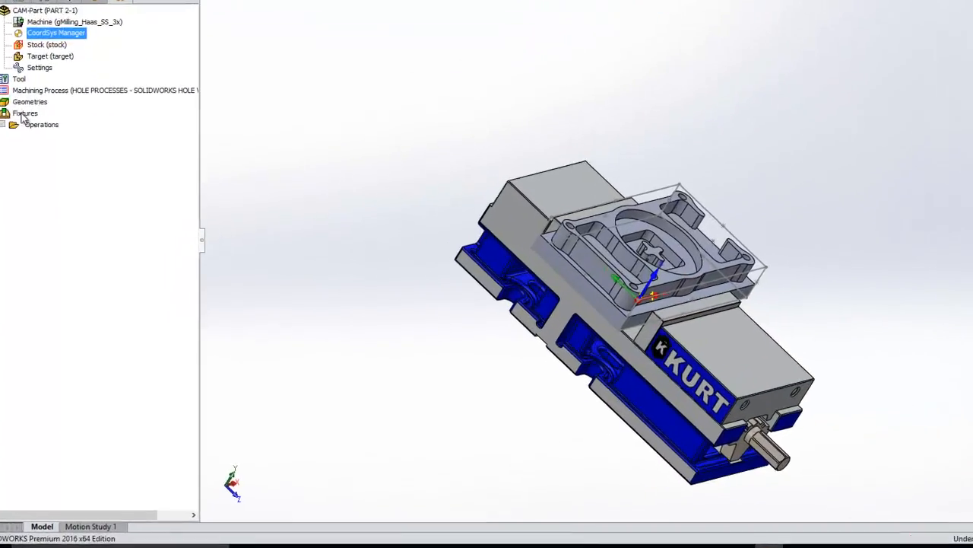
right_click(34, 185)
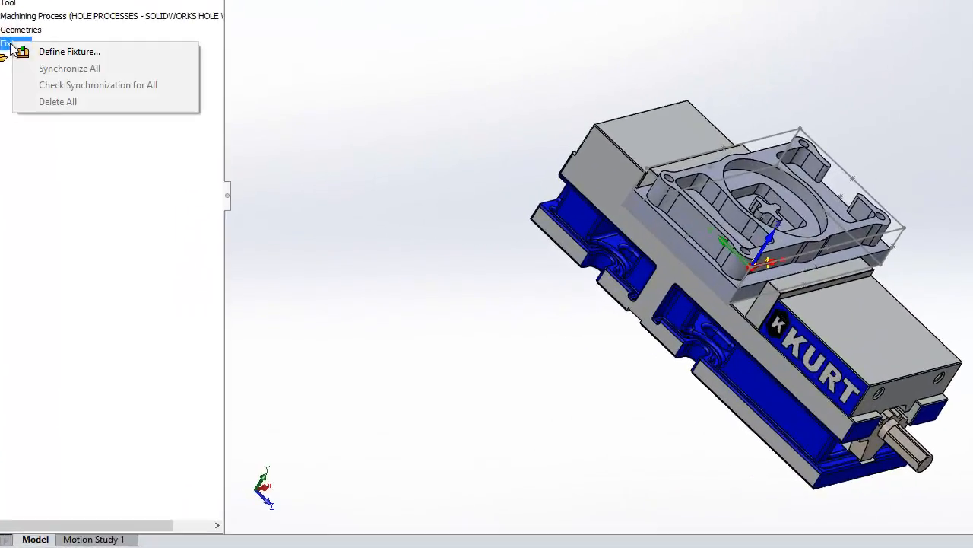
left_click(64, 187)
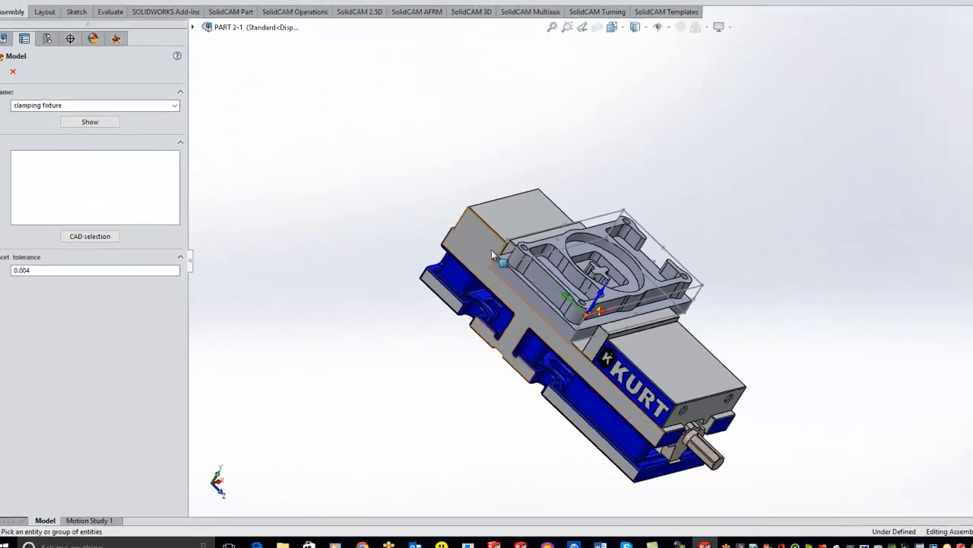
scroll(570, 169, "down", 5)
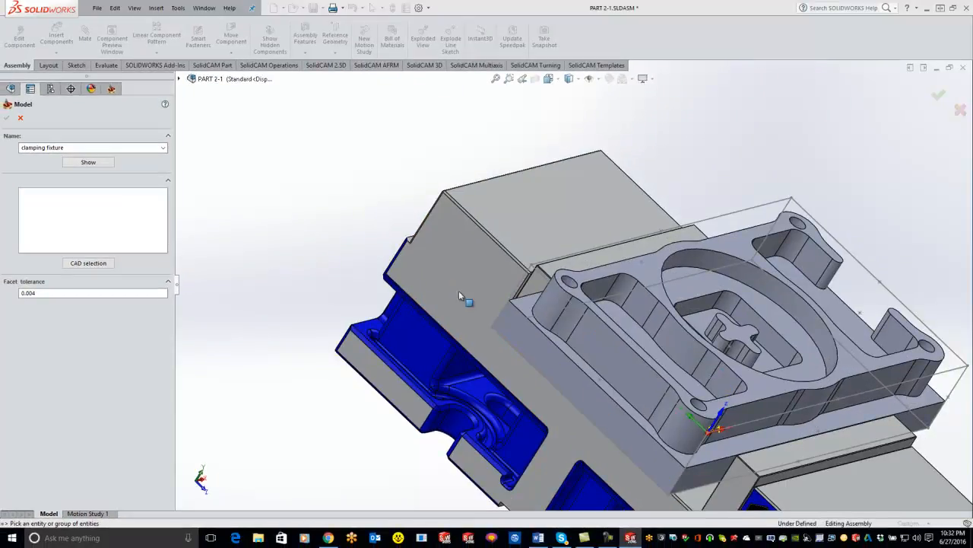
left_click(661, 167)
left_click(537, 293)
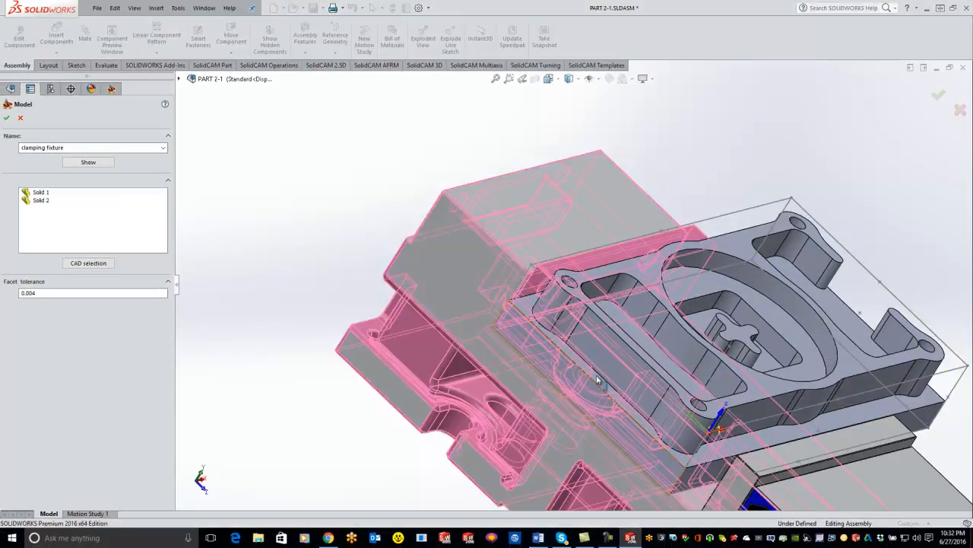
left_click(727, 486)
left_click(812, 501)
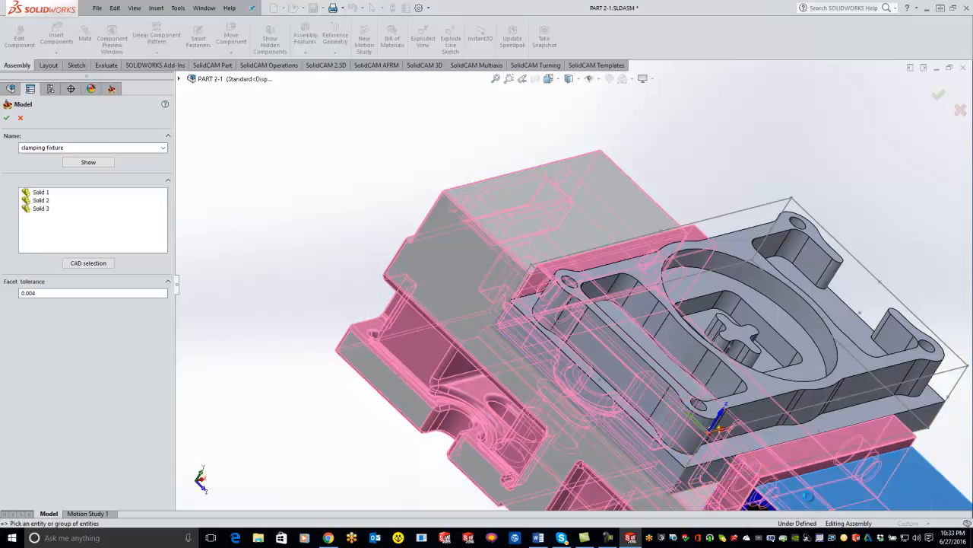
Add the rod support and the rod at the vise's screw end to the clamping fixture's solids
scroll(812, 500, "up", 5)
scroll(681, 389, "down", 3)
scroll(680, 388, "down", 3)
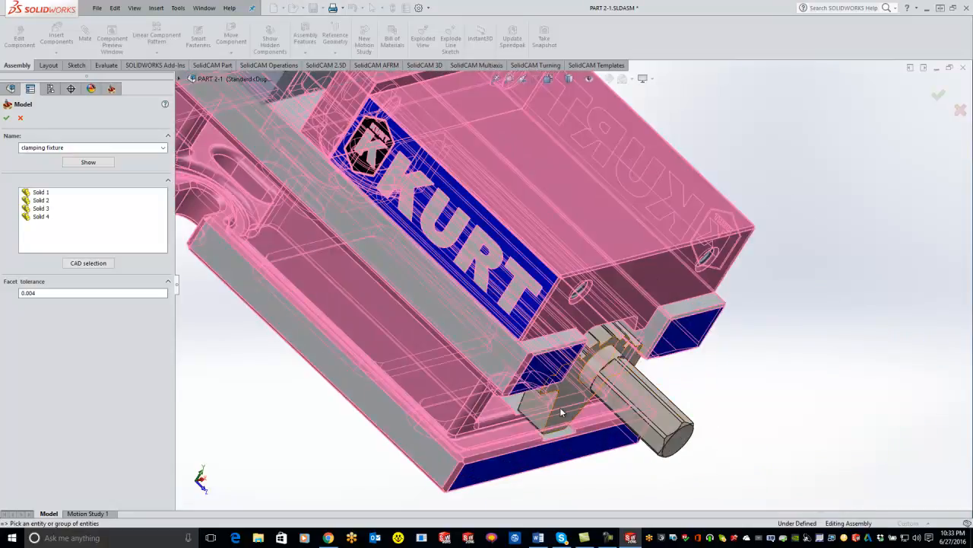
left_click(642, 406)
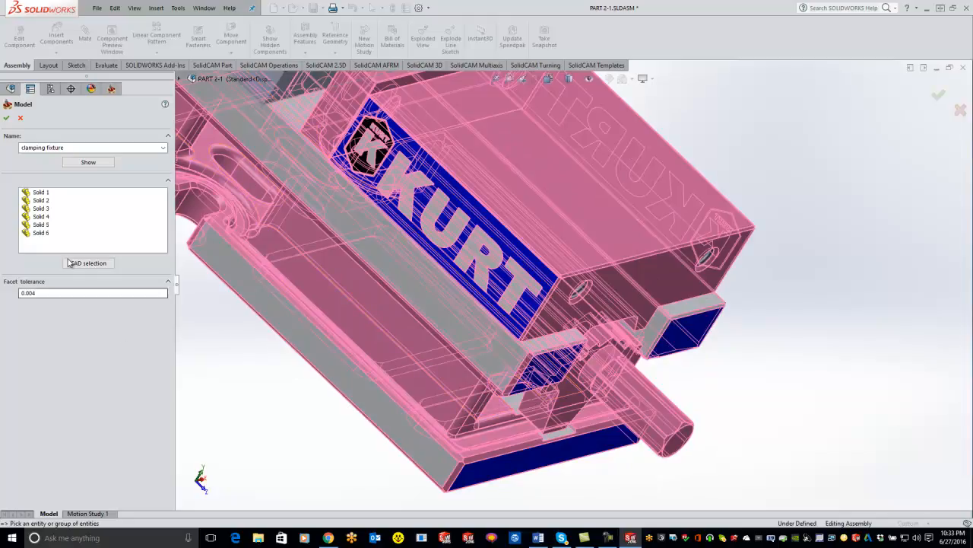
Check the fixture's facet tolerance and preview the faceted vise model
scroll(430, 310, "up", 5)
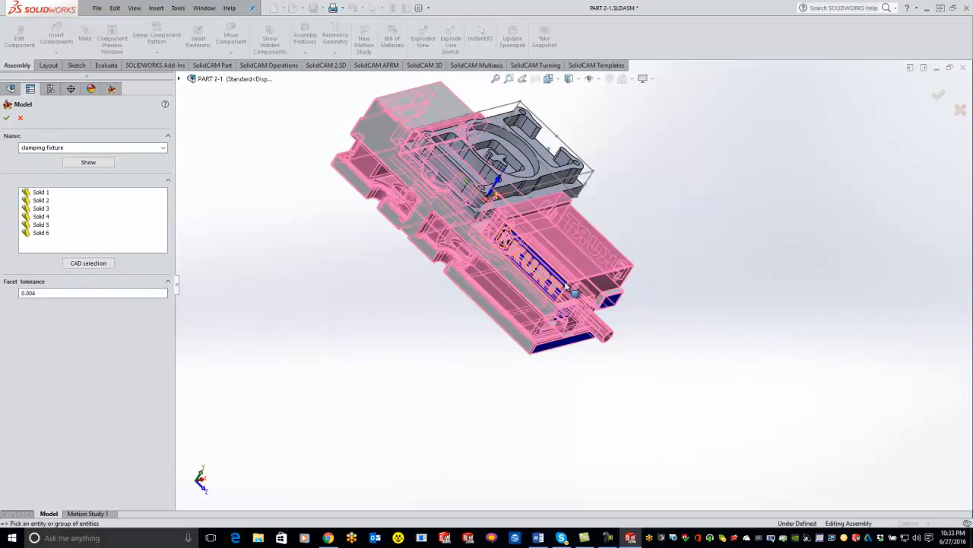
left_click(33, 293)
scroll(380, 247, "up", 3)
scroll(501, 220, "down", 3)
left_click(91, 161)
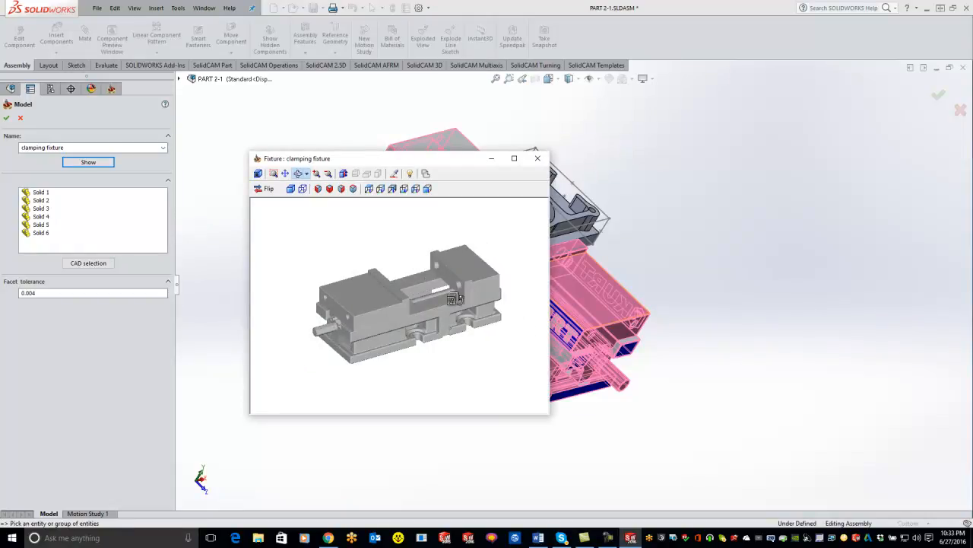
left_click(537, 160)
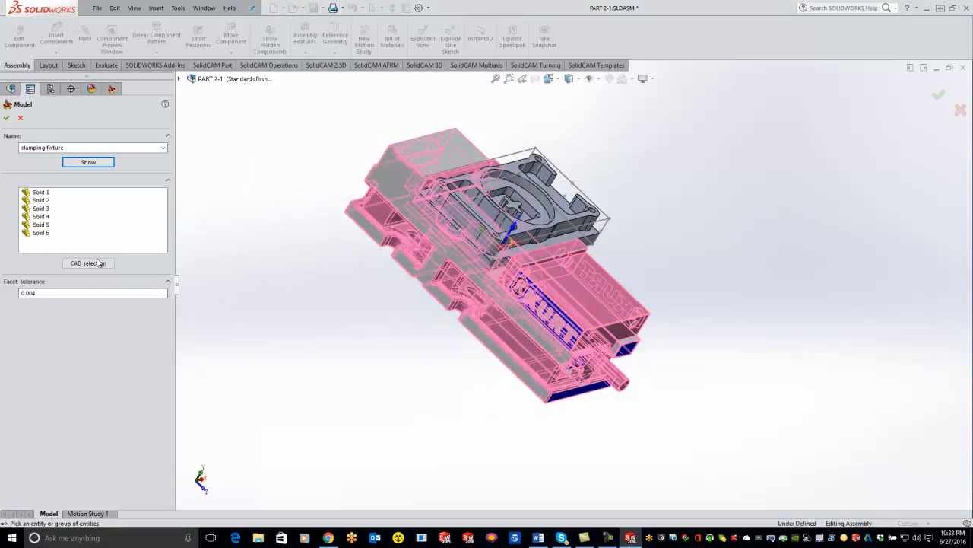
Name the fixture G54 and accept its definition
left_click(70, 147)
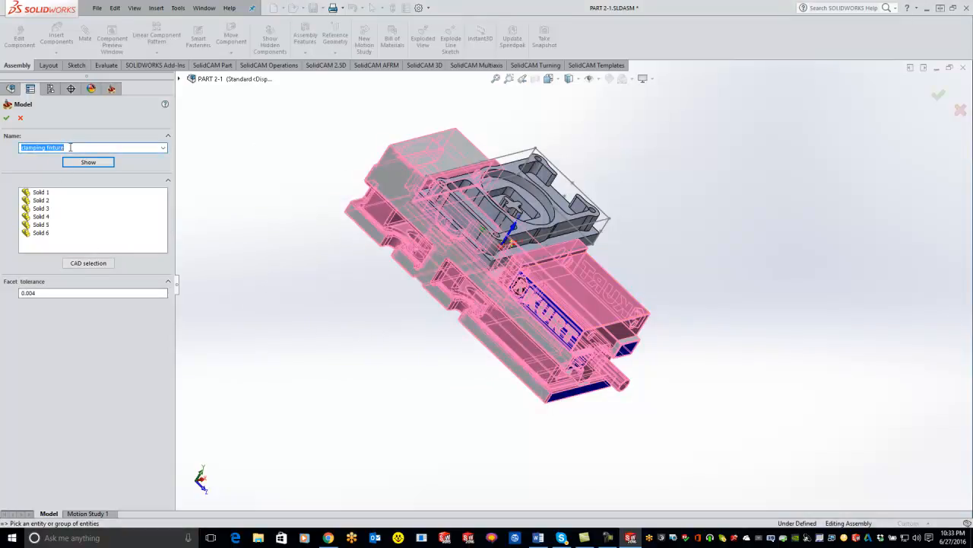
type("G54")
left_click(6, 118)
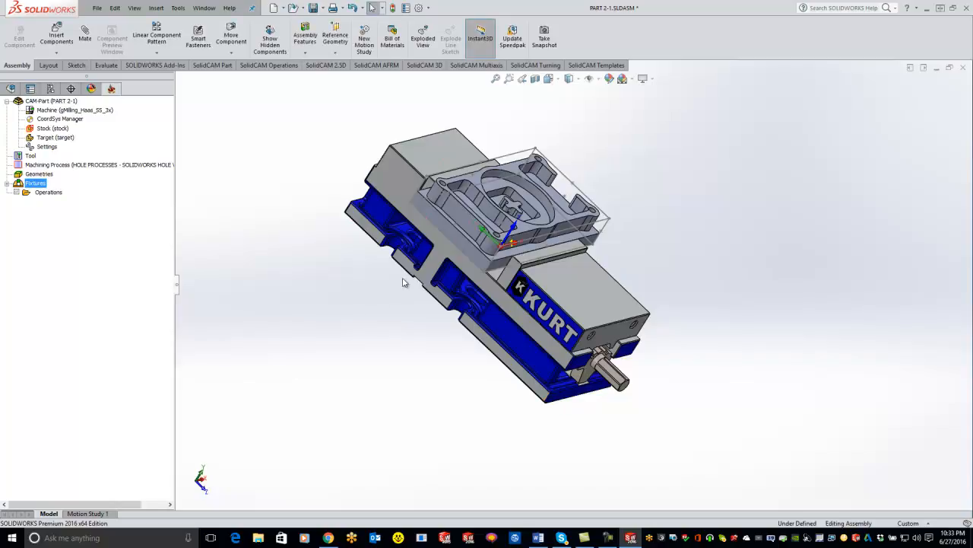
Add a machine setup to the operations using the G54 fixture, with the name Setup and zero X, Y and Z offsets
middle_click_drag(393, 270, 346, 257)
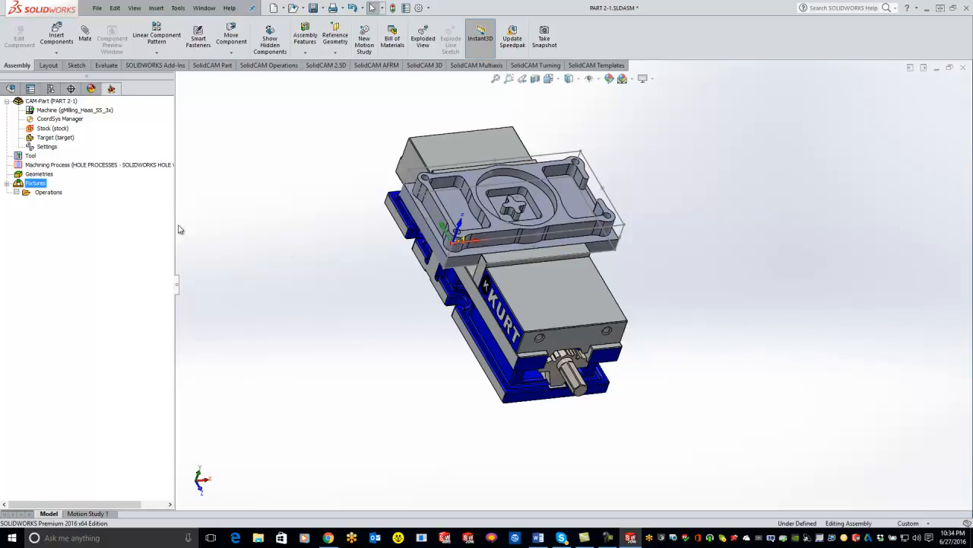
right_click(48, 193)
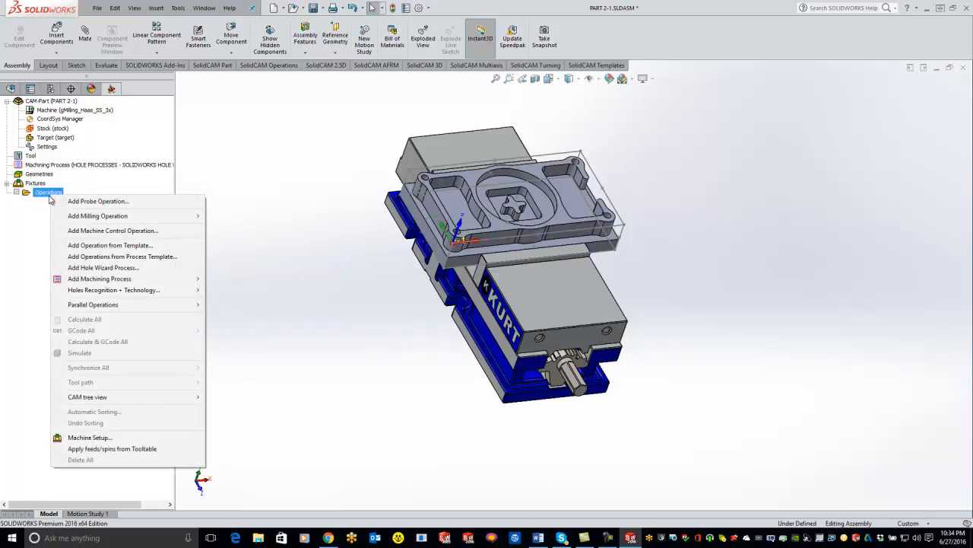
left_click(90, 438)
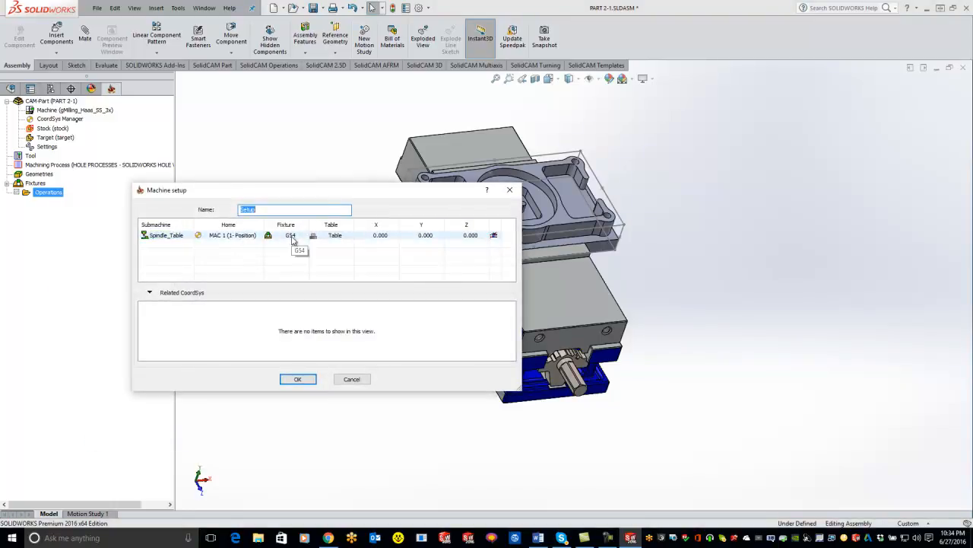
left_click(311, 380)
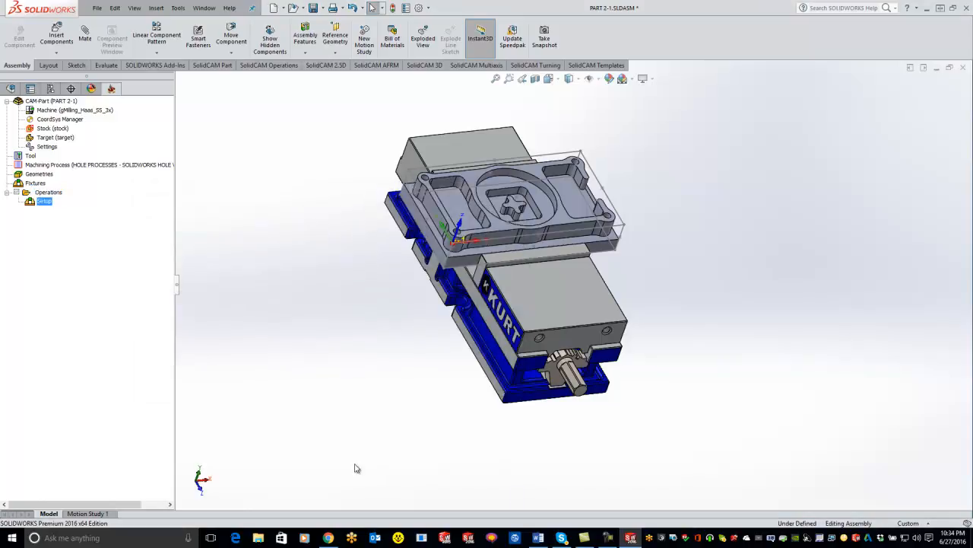
right_click(47, 206)
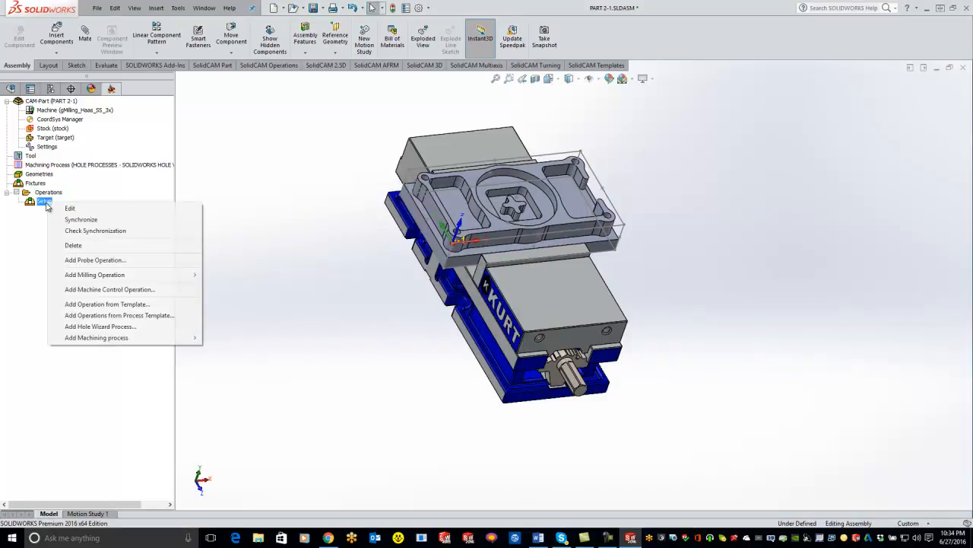
left_click(320, 199)
Add a 2D iMachining operation with a new geometry, chaining the rectangular stock outline and the part's outer top contour
right_click(47, 192)
mouse_move(89, 215)
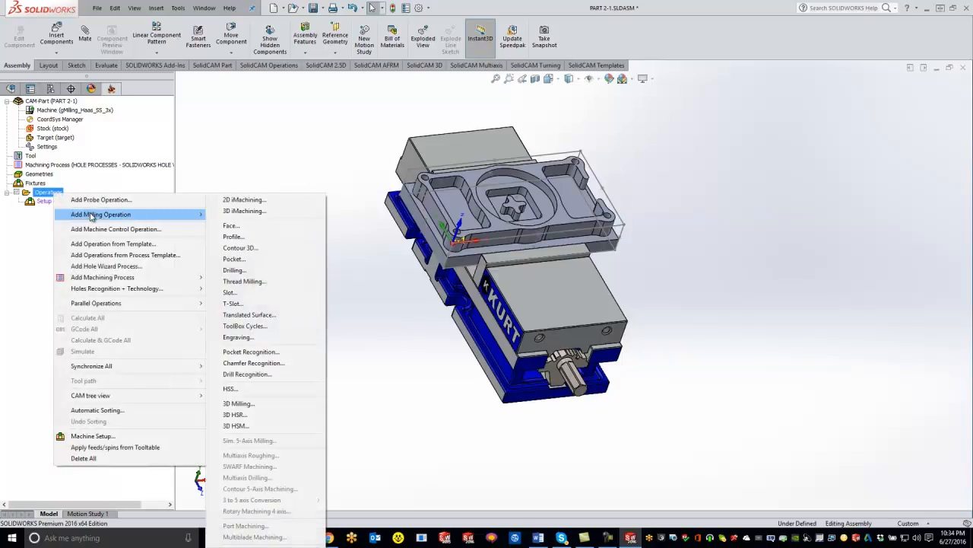
left_click(251, 200)
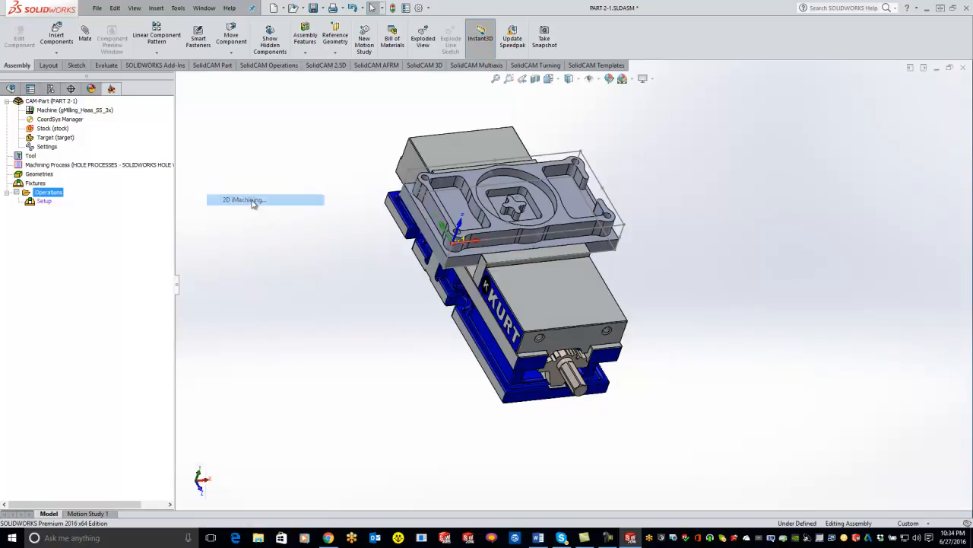
left_click(195, 136)
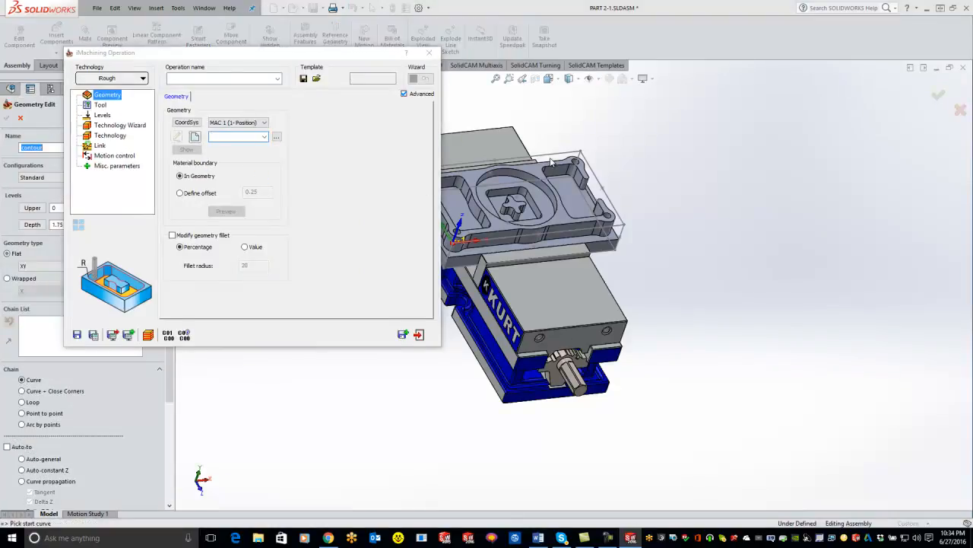
left_click(559, 154)
left_click(33, 472)
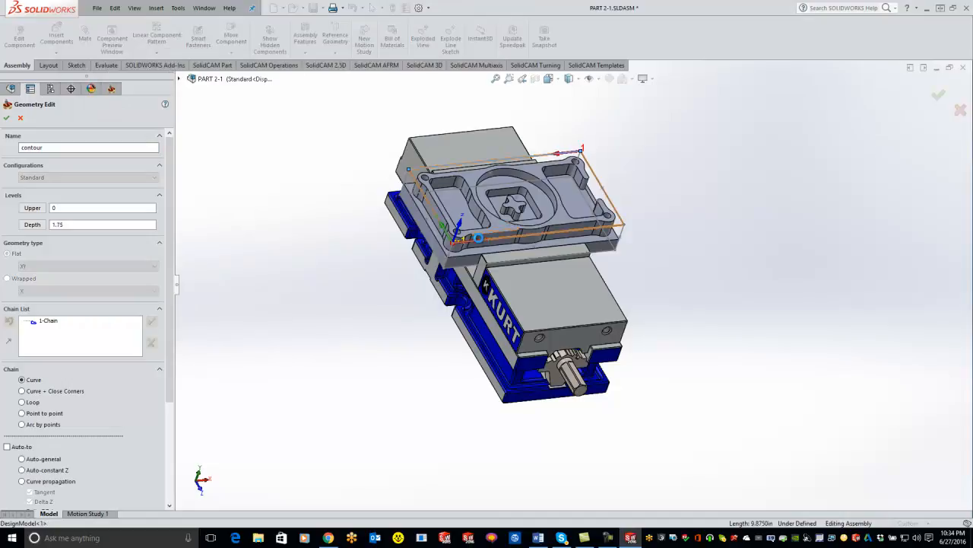
left_click(22, 470)
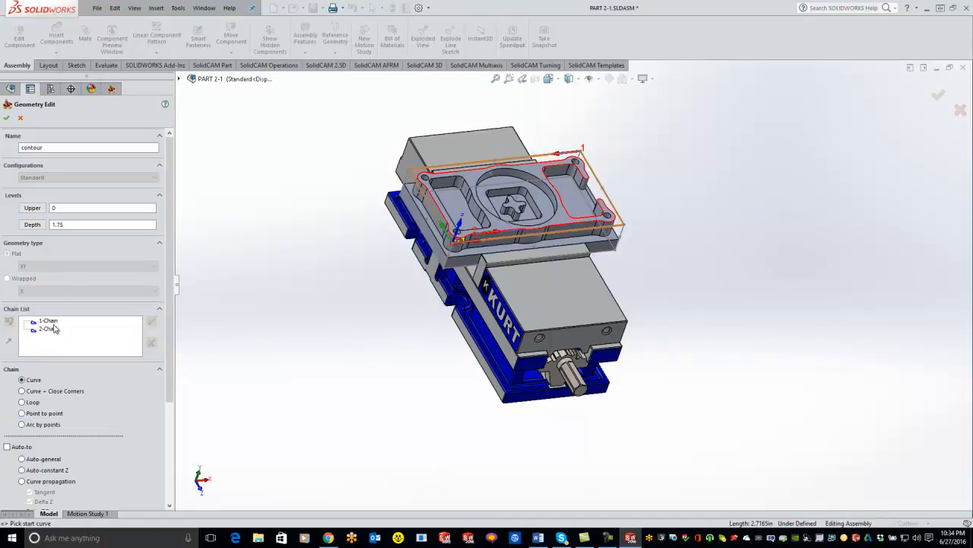
Mark the stock outline chain as open, take the geometry's depth from the ledge around the part's base, and accept the geometry
right_click(53, 323)
left_click(84, 422)
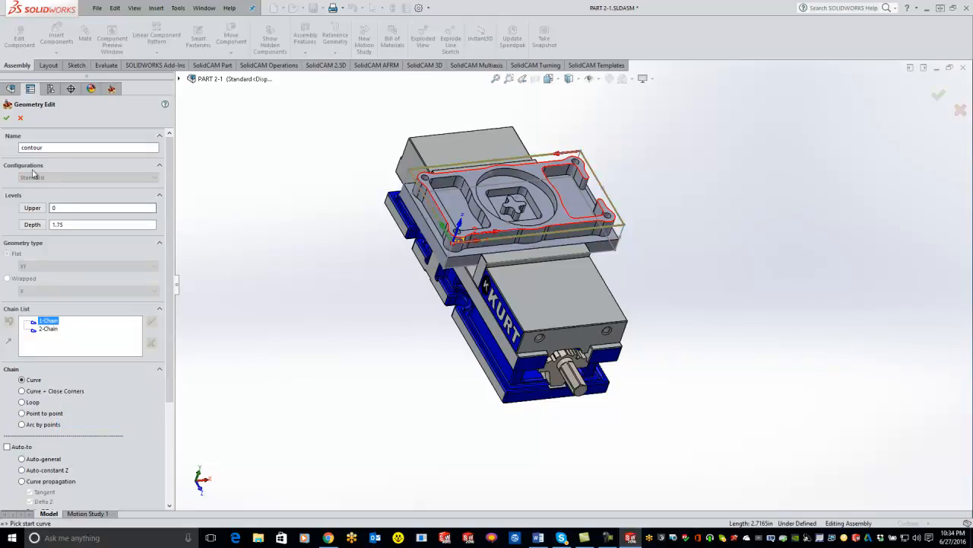
left_click(32, 225)
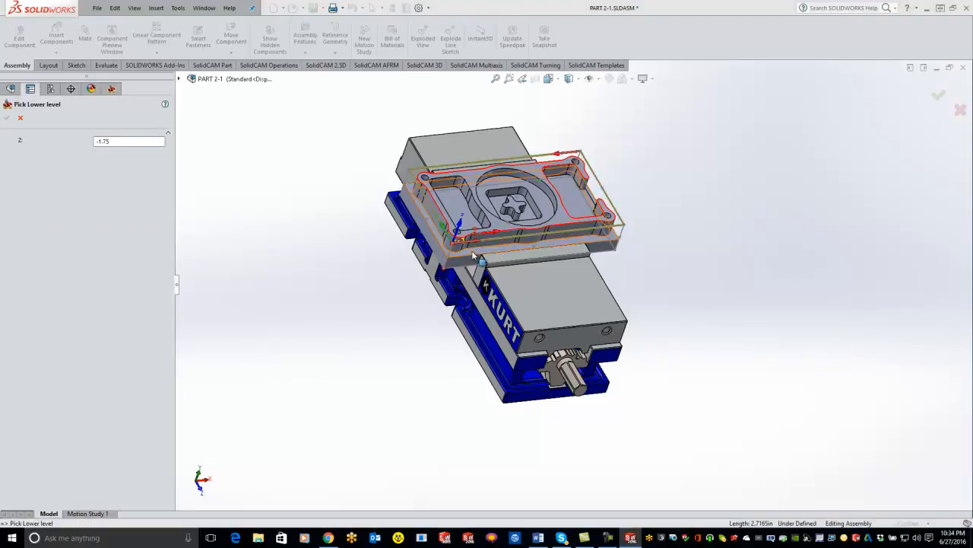
left_click(473, 256)
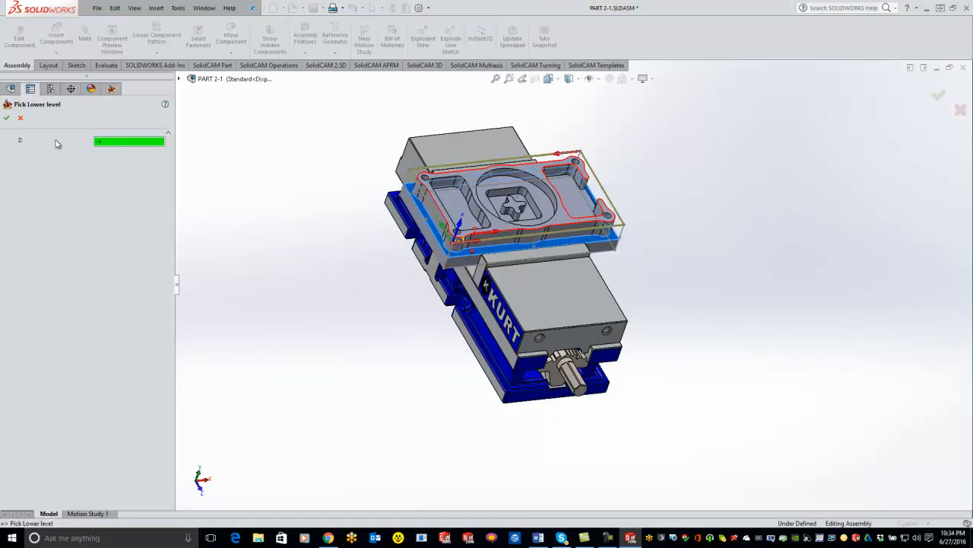
left_click(7, 119)
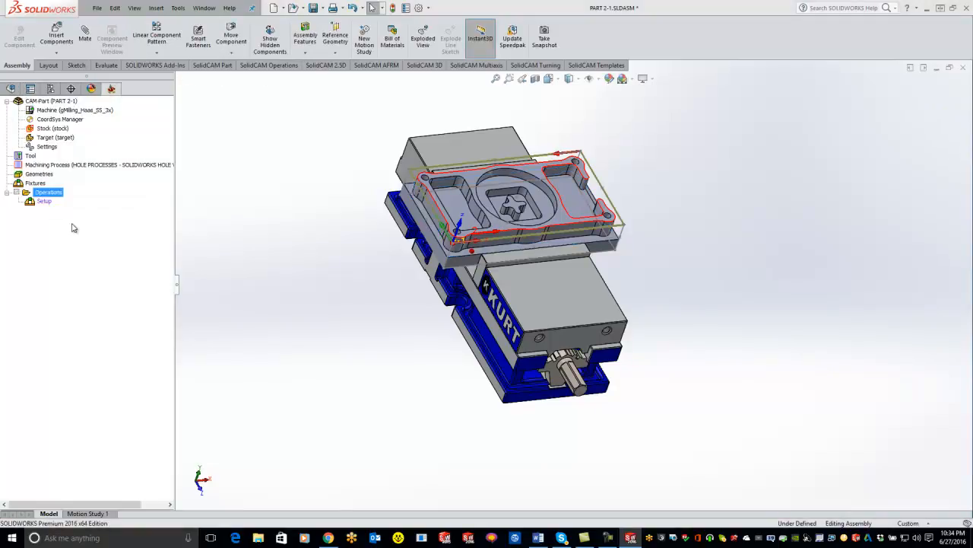
left_click(7, 118)
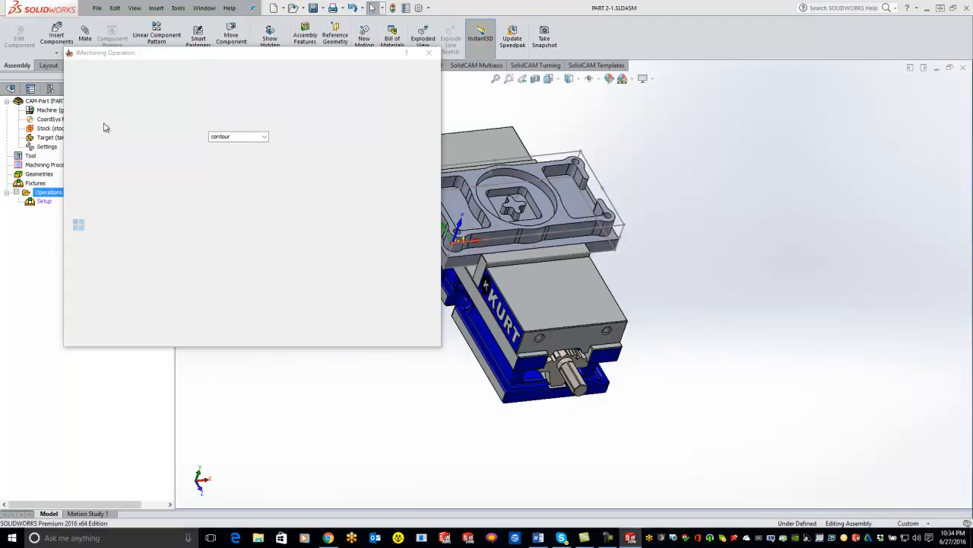
Create a new end mill with a 0.5 inch diameter and select it as the iMachining operation's tool
left_click(226, 238)
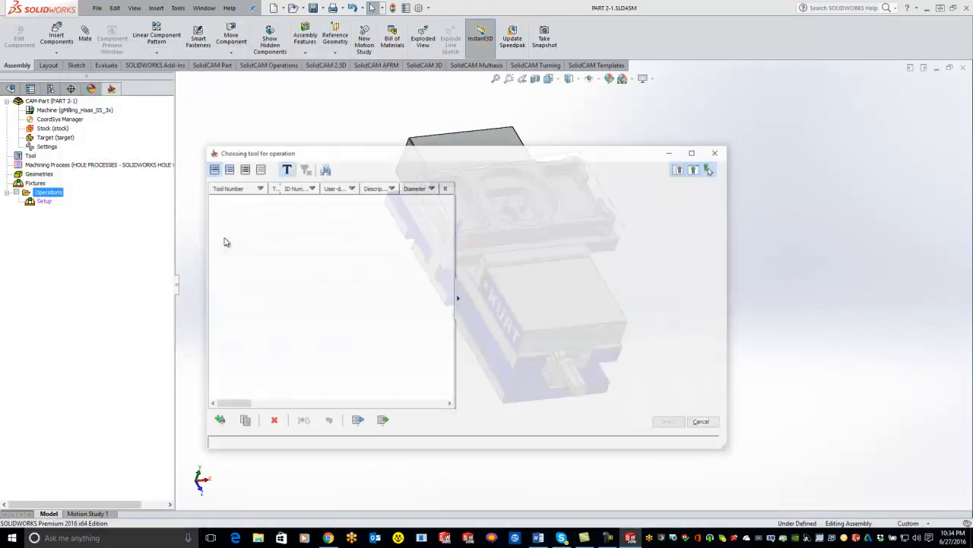
left_click(219, 420)
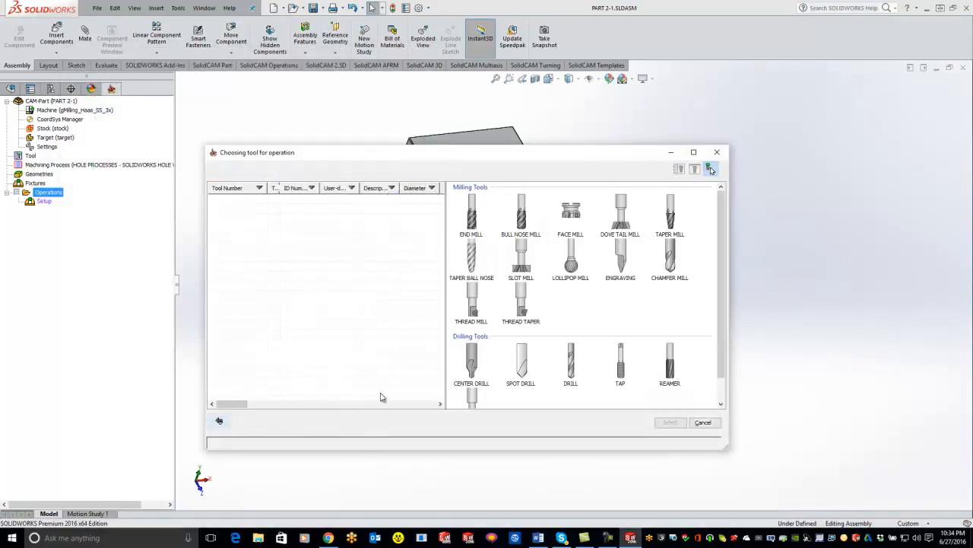
left_click(467, 236)
left_click(596, 263)
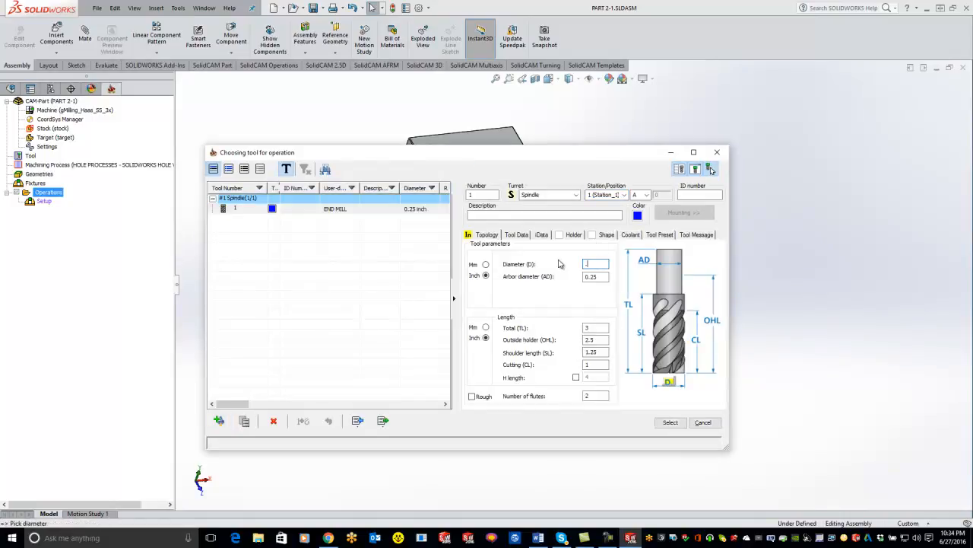
type(".5")
key("Tab")
key("Tab")
left_click(670, 422)
Review the milling levels, save and calculate the iRough contour operation, and load its simulation in SolidVerify
left_click(102, 115)
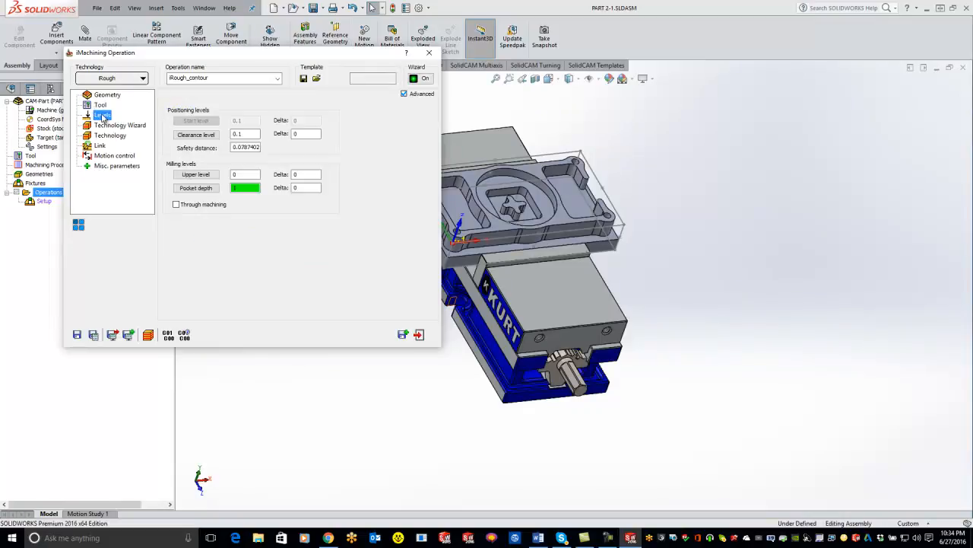
left_click(95, 336)
left_click(150, 335)
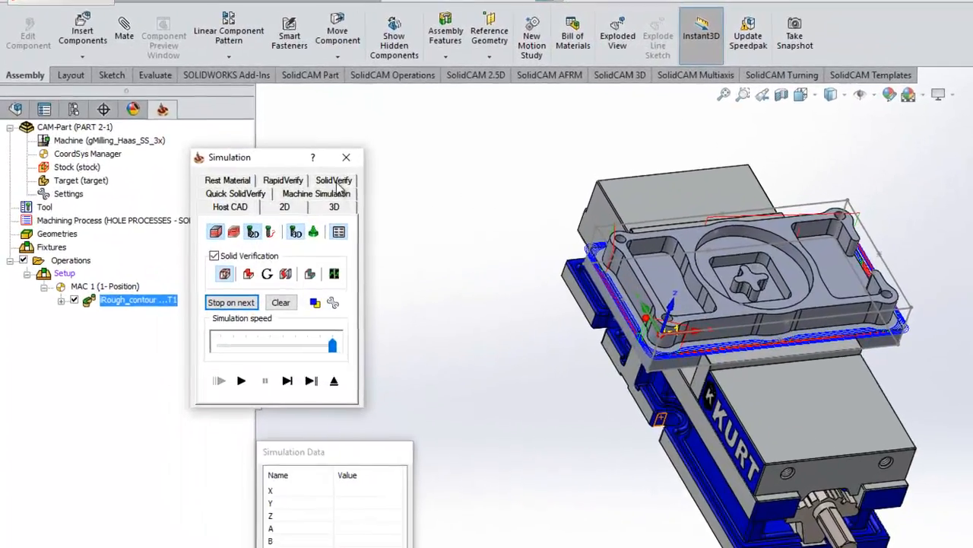
left_click(231, 138)
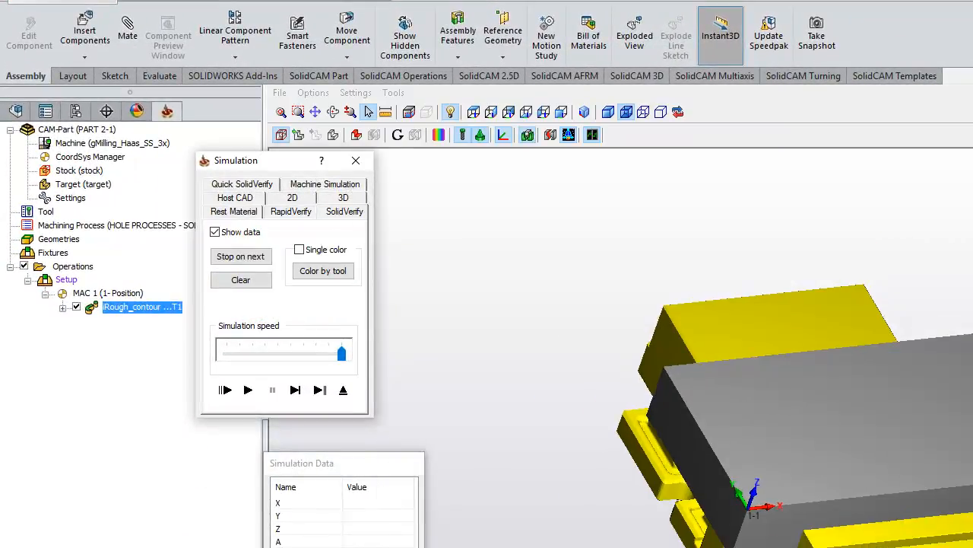
Play the iRough contour operation's SolidVerify simulation with the vise and close the simulation
scroll(881, 537, "down", 3)
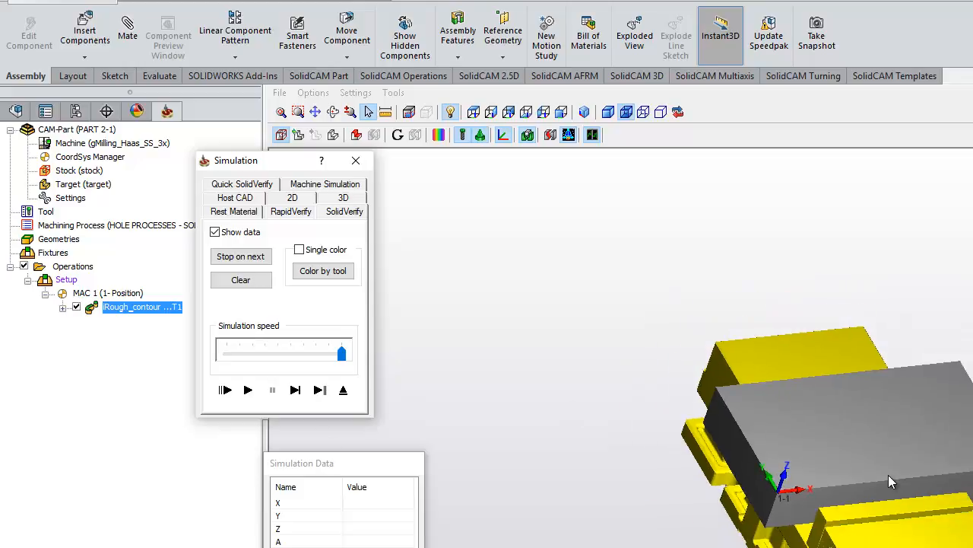
left_click(247, 389)
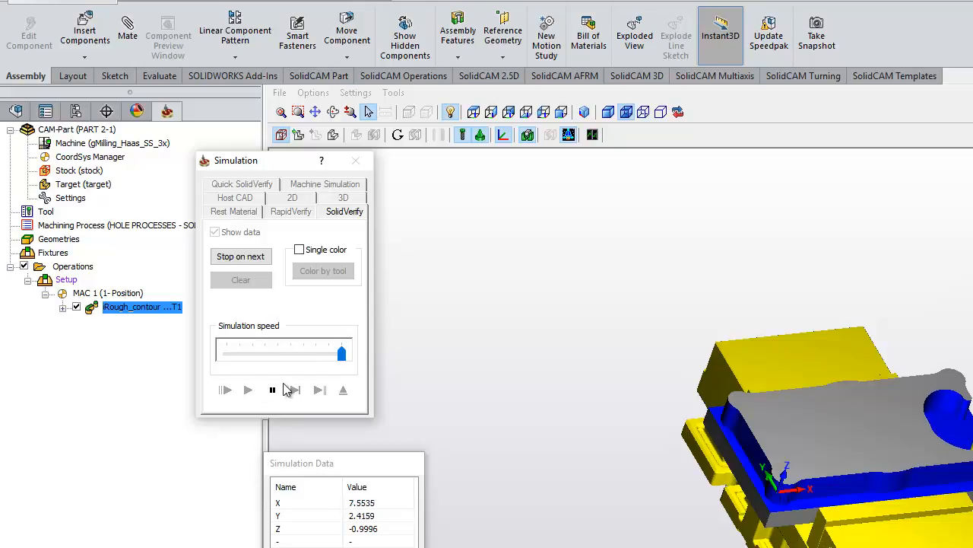
left_click(356, 161)
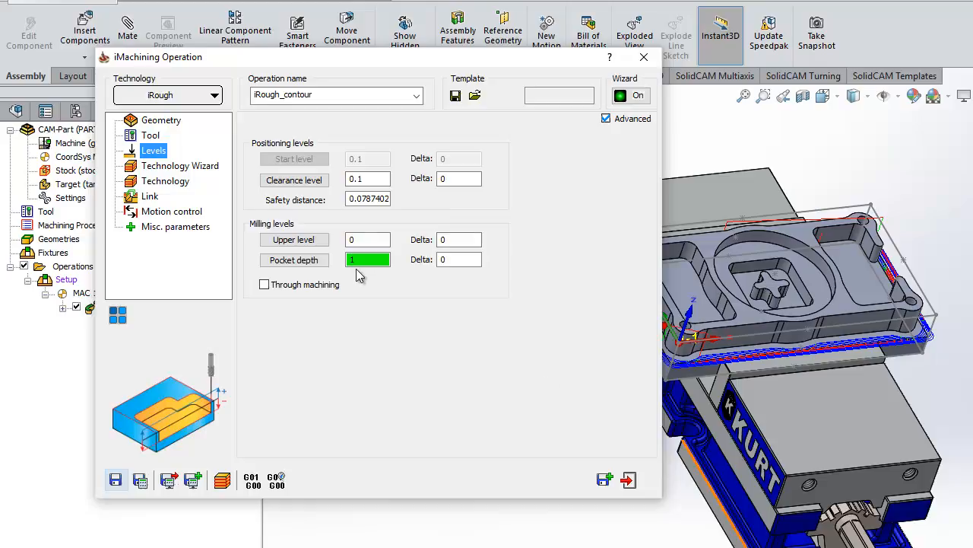
Set the pocket depth delta to -0.01 in the operation's milling levels, and save and calculate the operation
left_click(455, 261)
type("-.01")
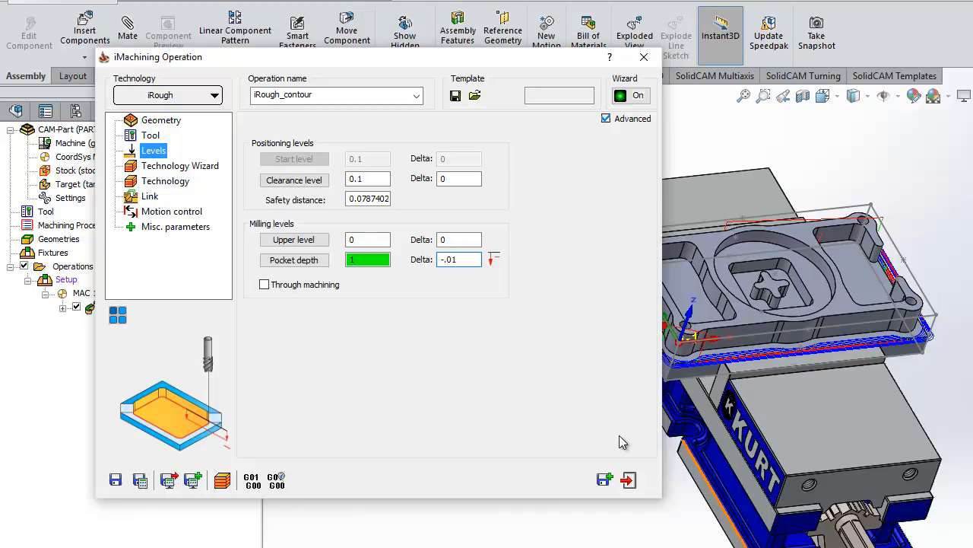
left_click(138, 482)
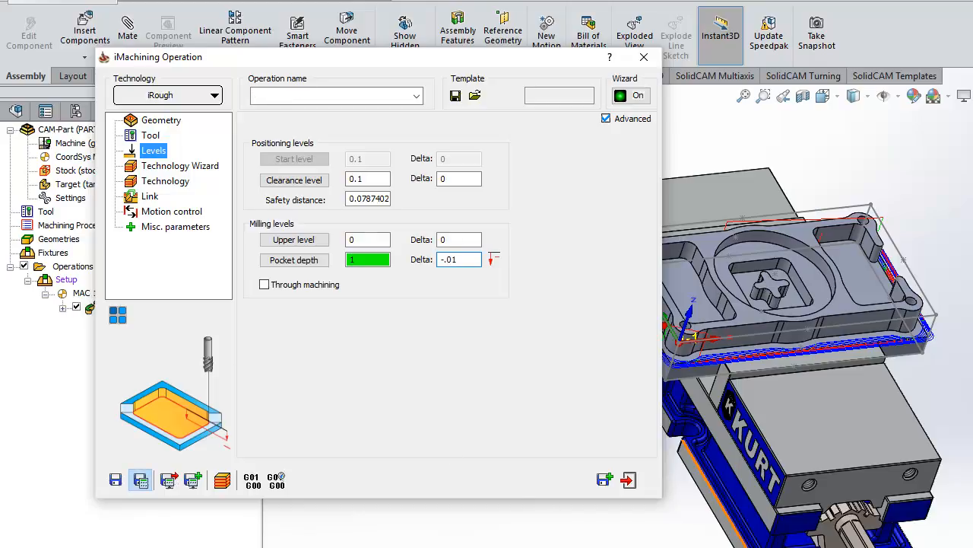
Simulate the deeper iRough contour operation in SolidVerify and close the simulation
left_click(222, 479)
left_click(349, 198)
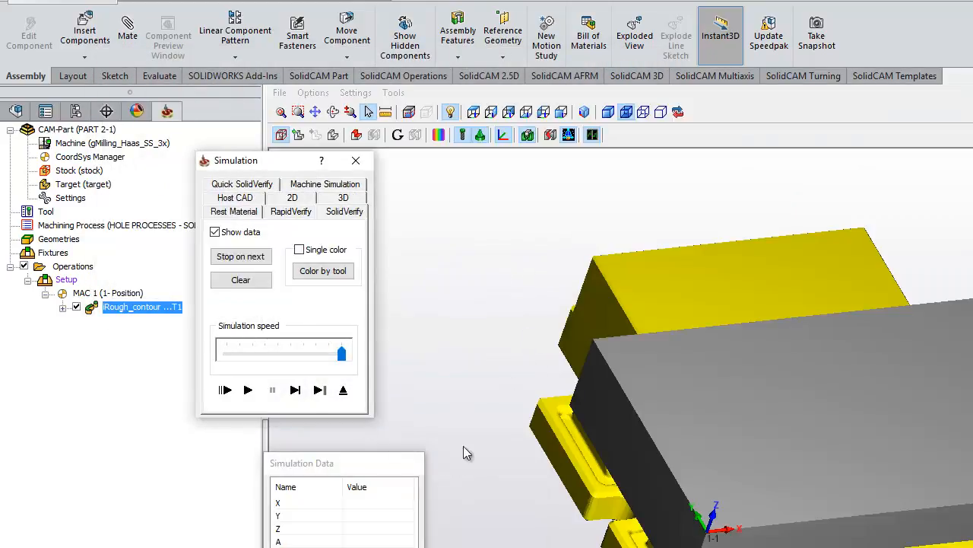
left_click(250, 390)
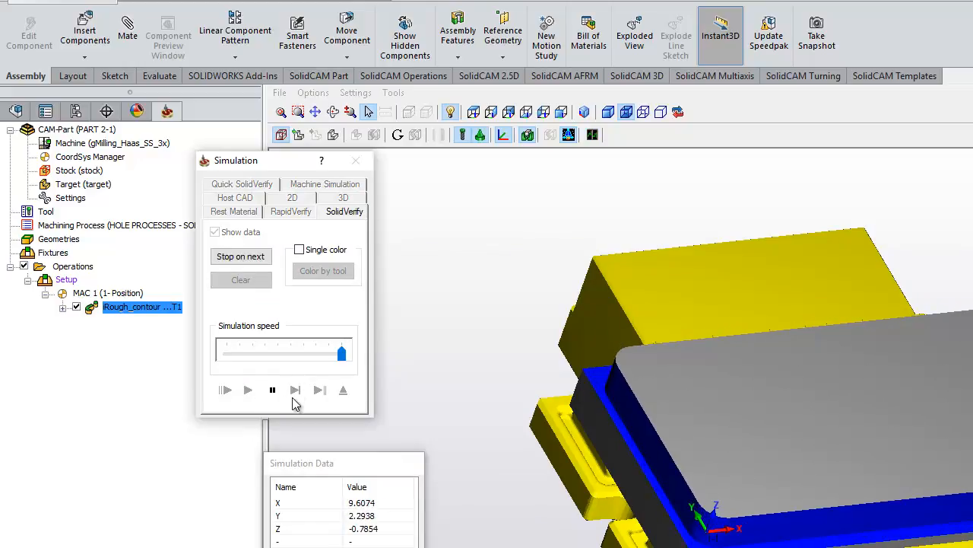
left_click(355, 160)
Increase the end mill's cutting length to allow a single automatic step down, and save and calculate the operation
left_click(183, 167)
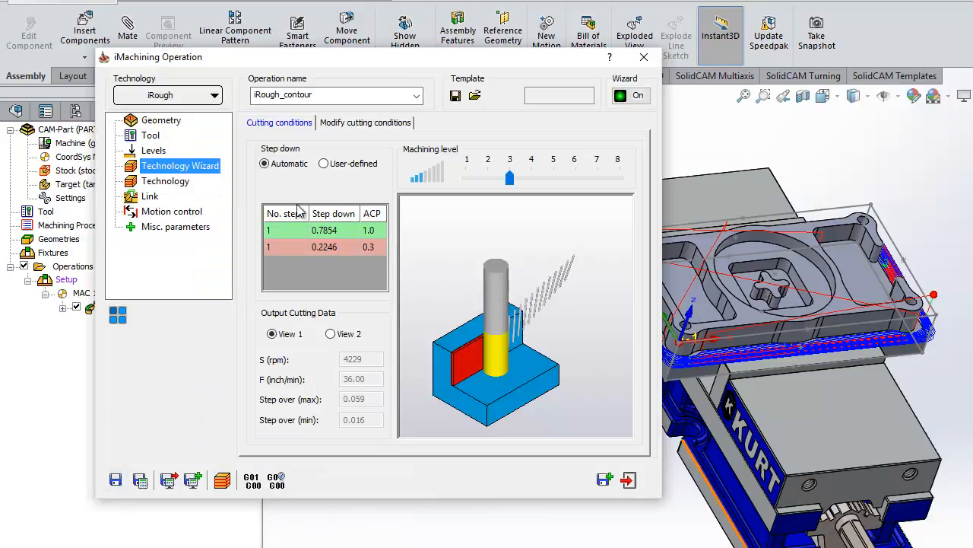
left_click(324, 164)
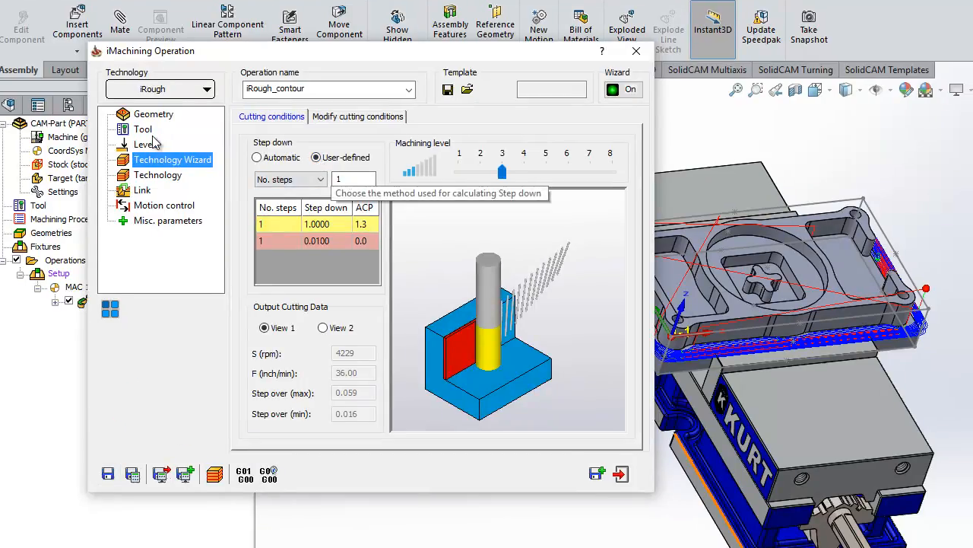
left_click(150, 135)
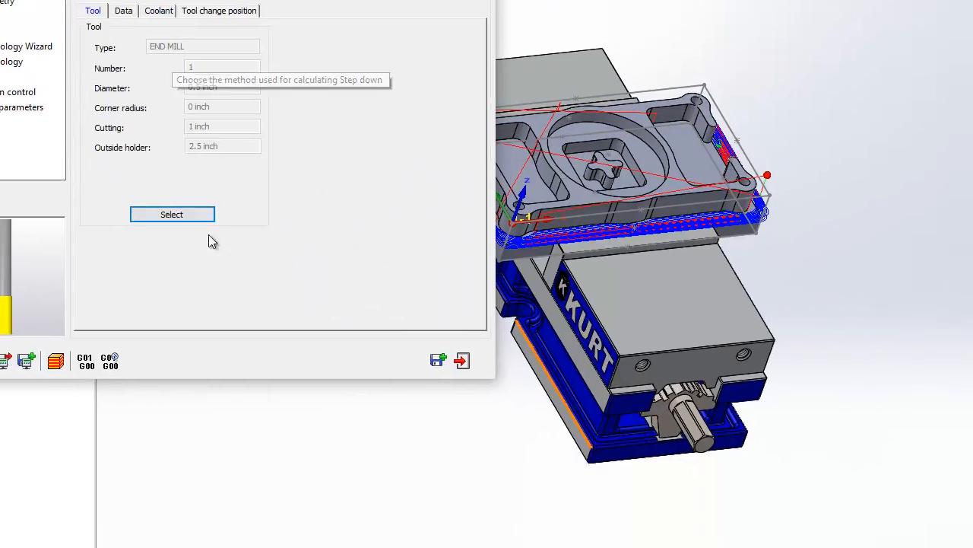
left_click(320, 294)
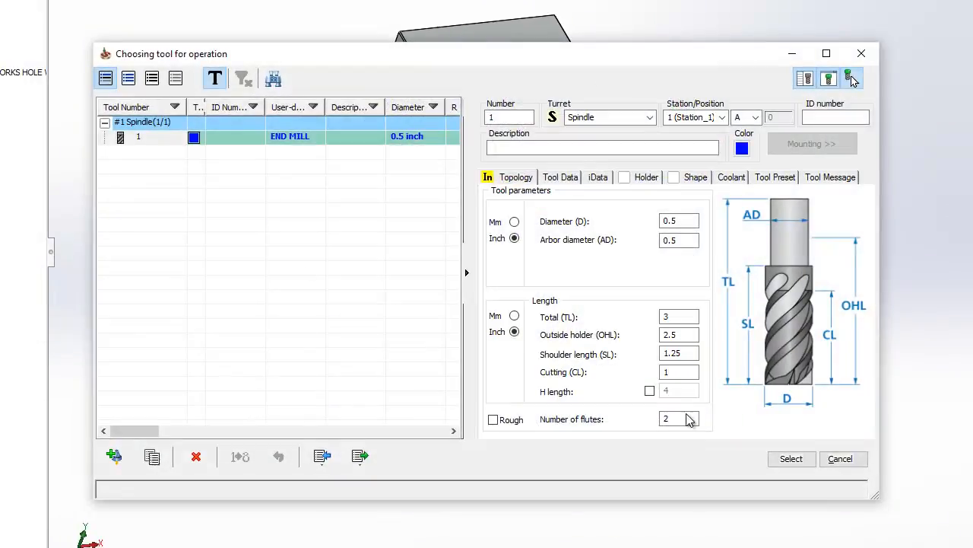
left_click(673, 372)
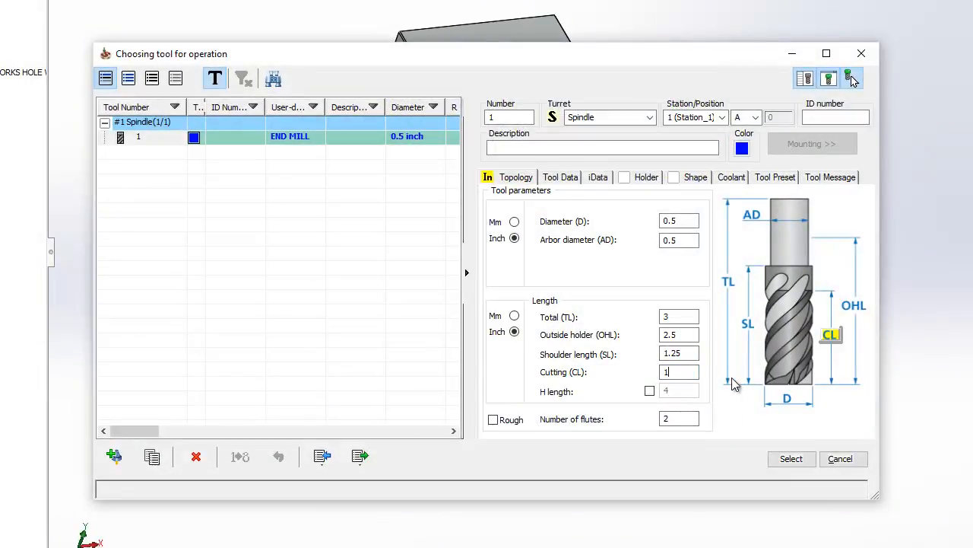
left_click(793, 459)
left_click(0, 11)
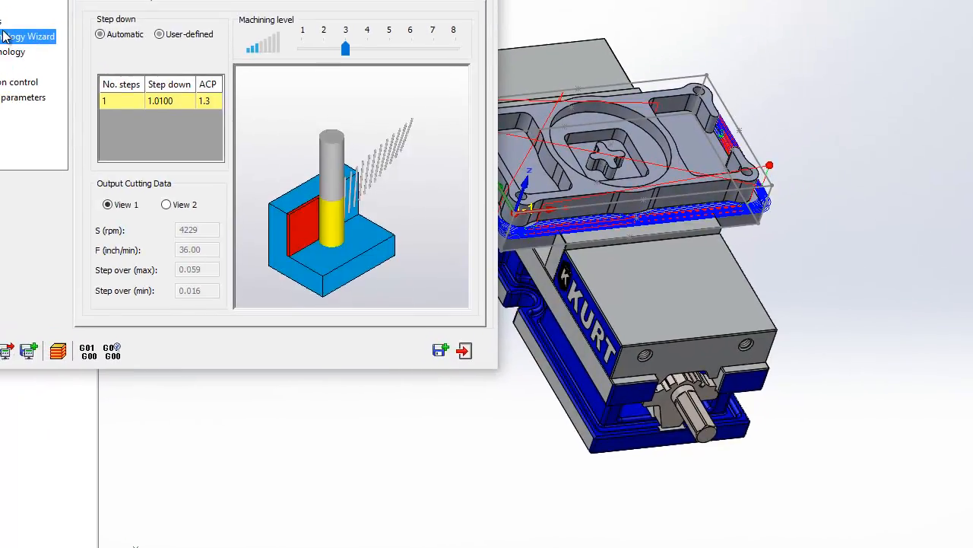
left_click(18, 372)
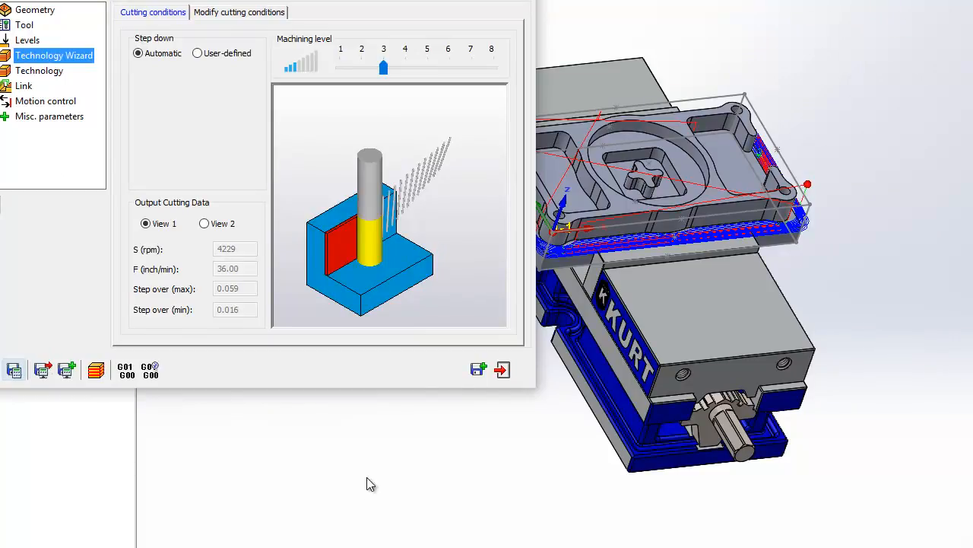
Simulate the recalculated operation in SolidVerify, decline further clash monitoring, and examine closely where the tool meets the vise jaws
left_click(98, 372)
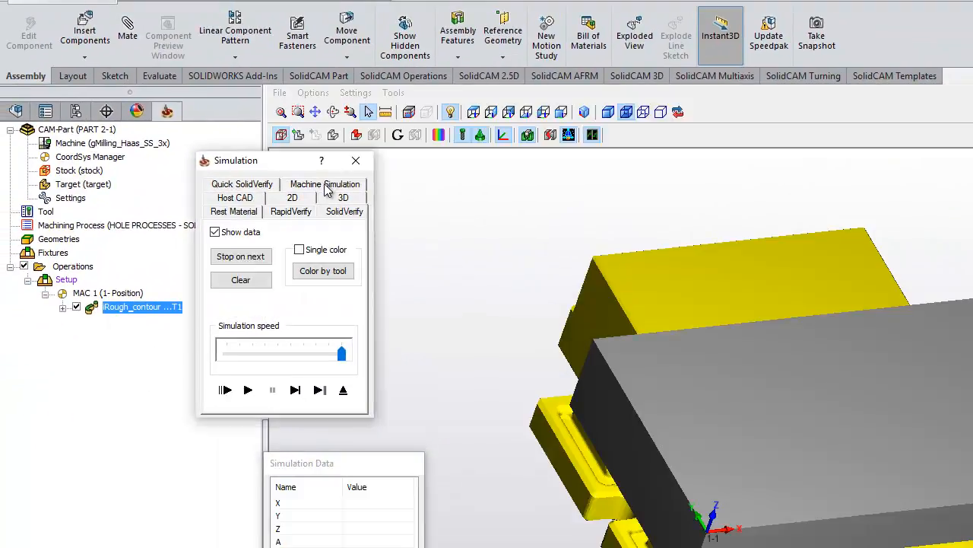
left_click(249, 390)
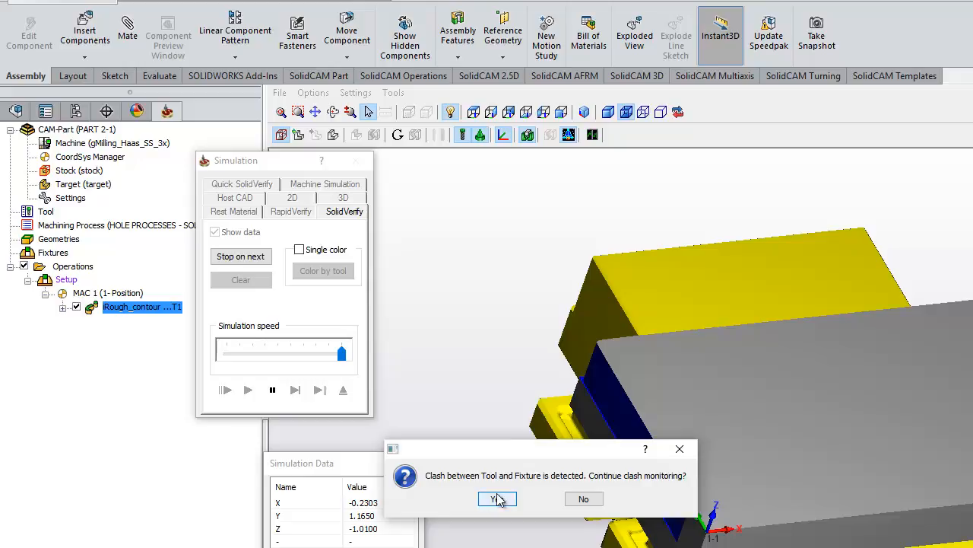
left_click(584, 499)
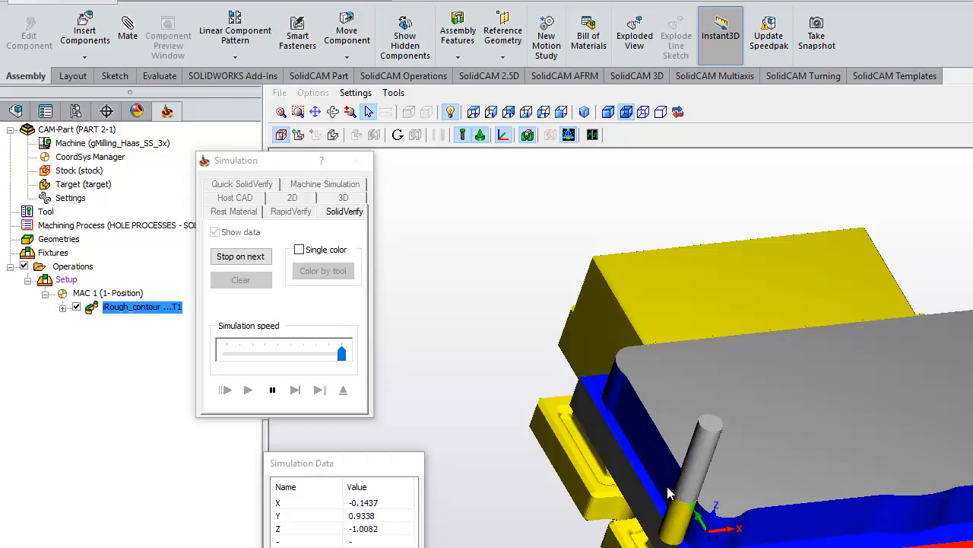
left_click(272, 390)
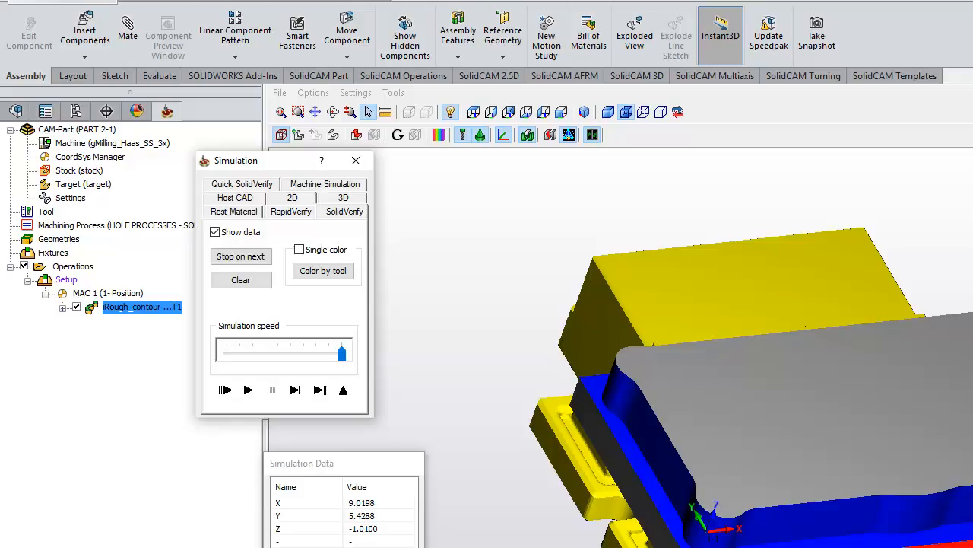
scroll(806, 357, "up", 3)
scroll(565, 342, "down", 2)
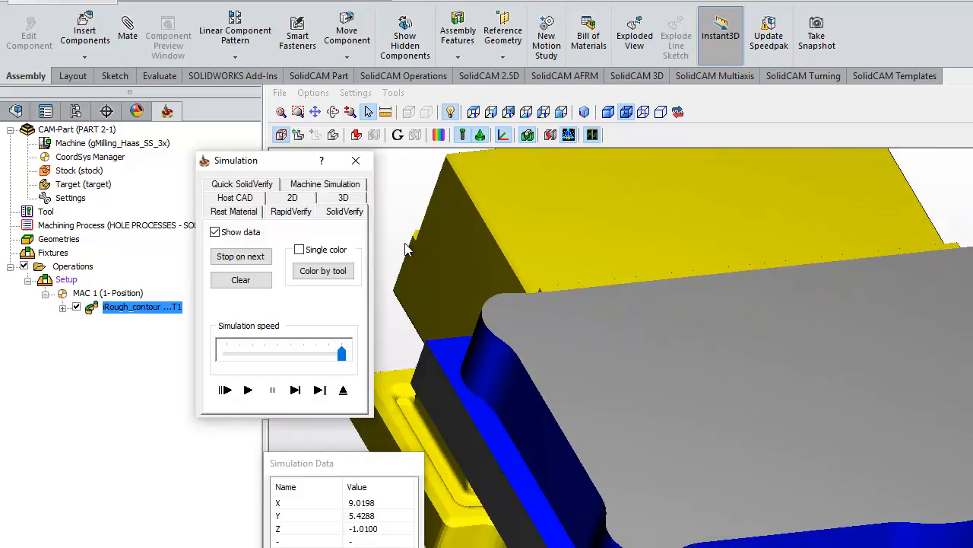
left_click(298, 112)
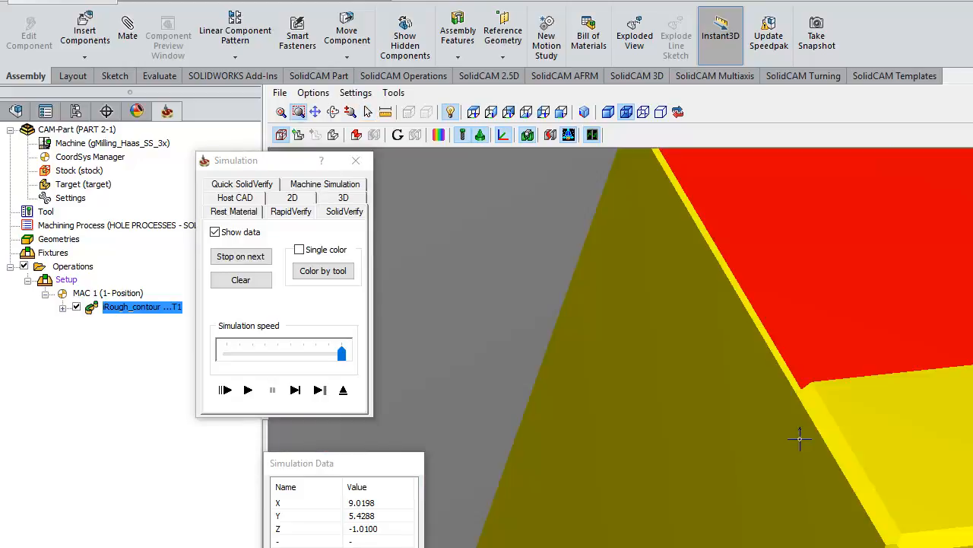
left_click_drag(814, 403, 854, 401)
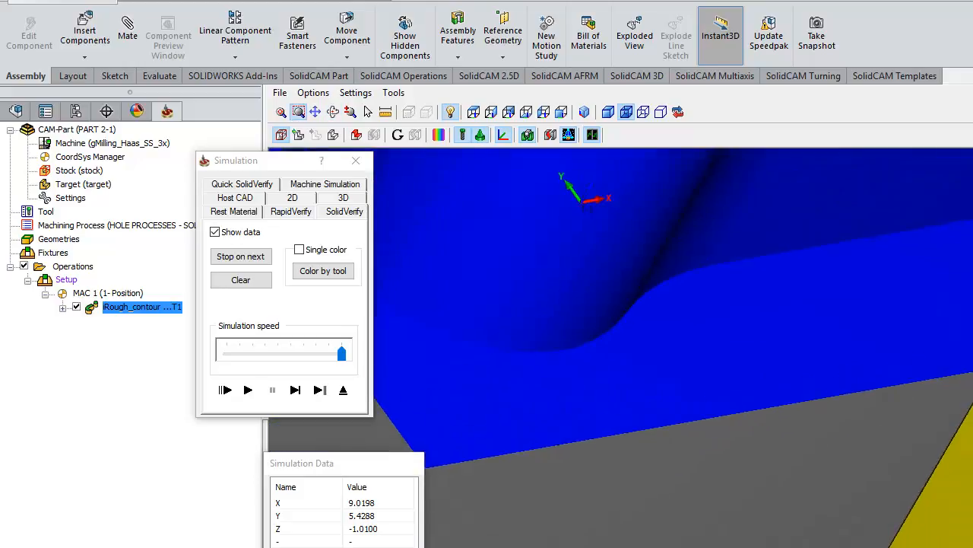
left_click(355, 161)
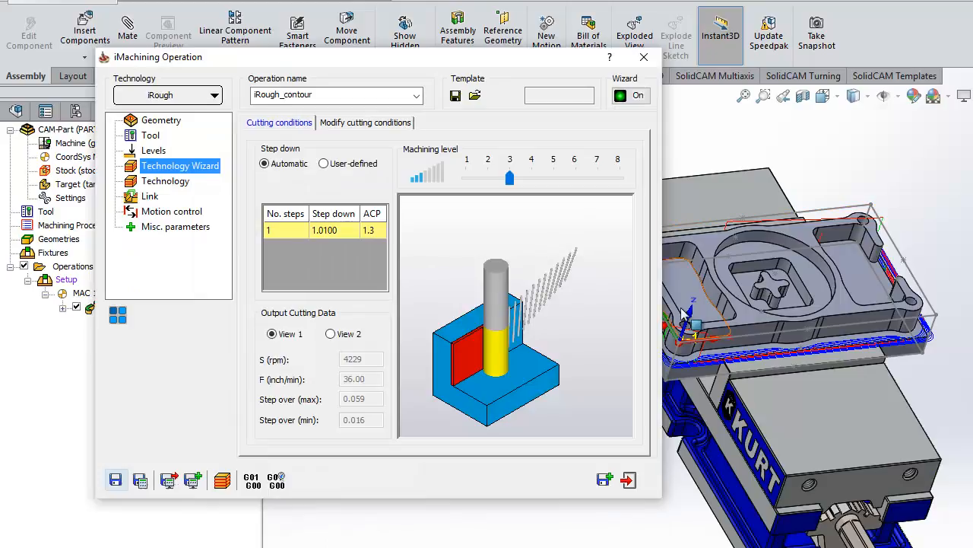
Set the pocket depth delta to 0.01 in the milling levels and close the iMachining operation without saving
left_click(154, 152)
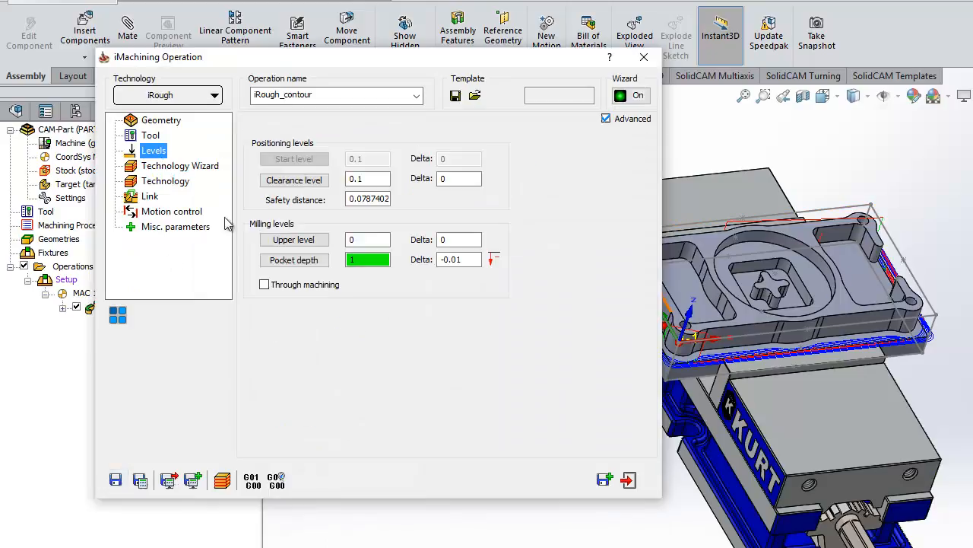
left_click(304, 267)
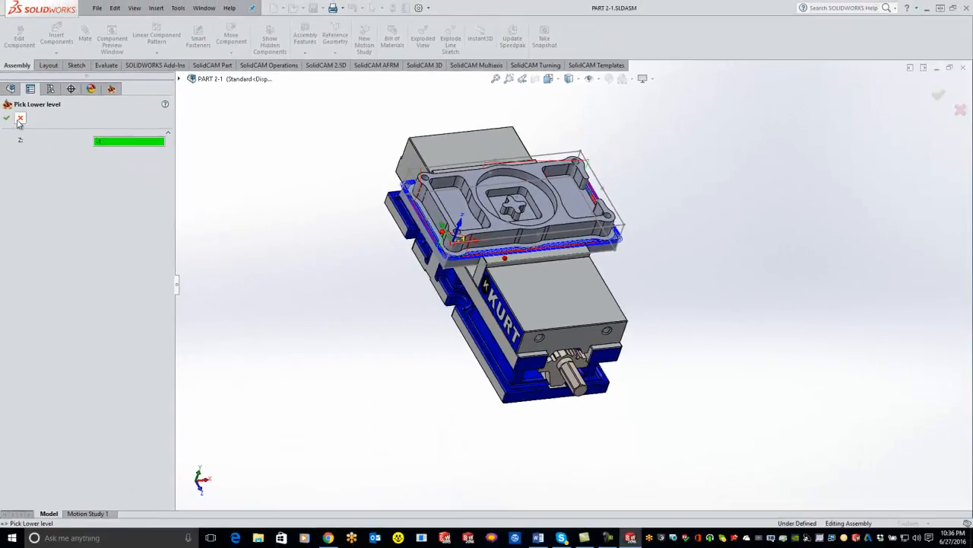
left_click(21, 118)
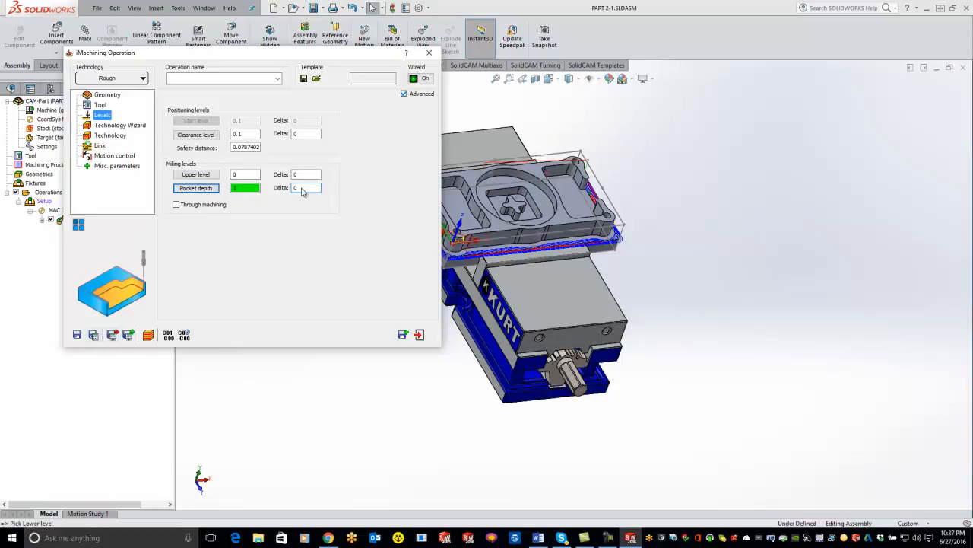
left_click(297, 188)
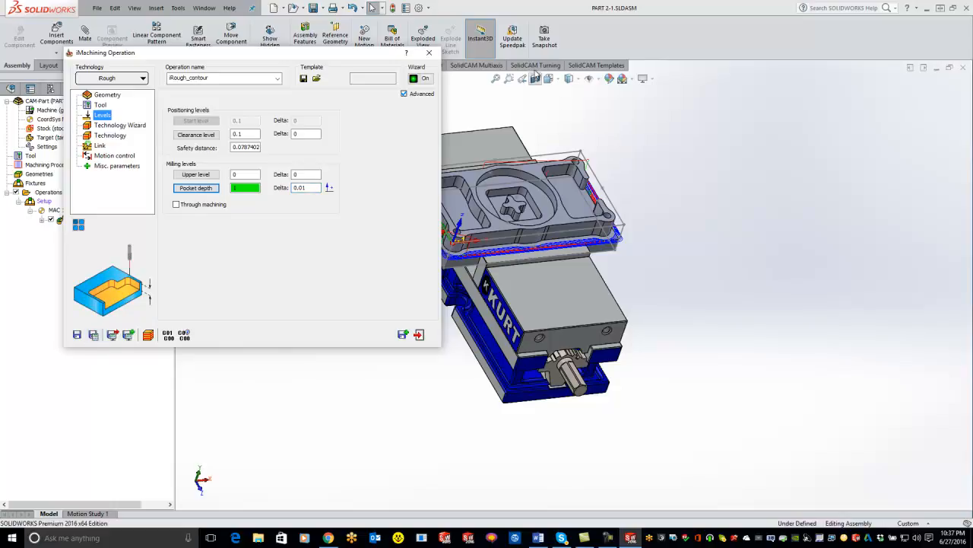
left_click(429, 56)
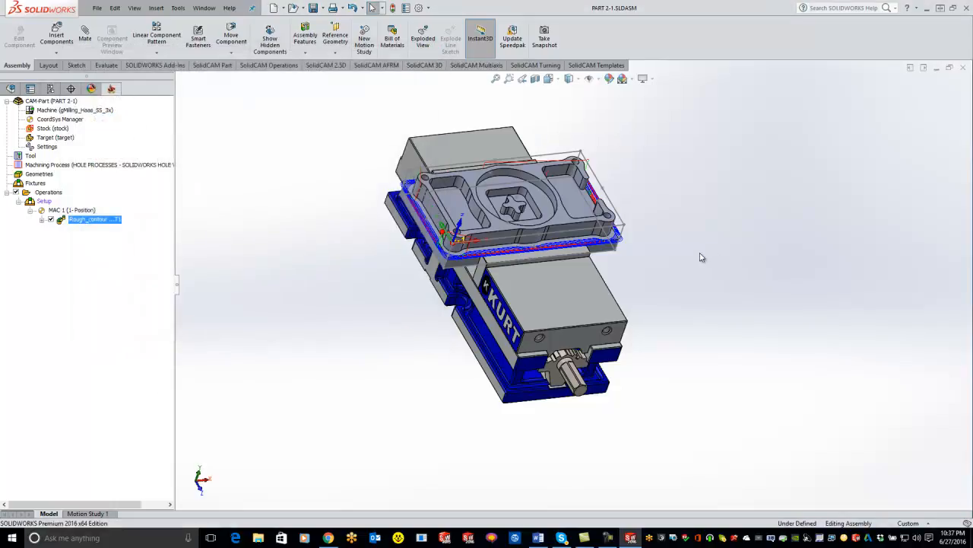
With the iRough contour toolpath hidden, copy the part beside the vise and flip the copy so its flat underside faces up
scroll(621, 257, "up", 2)
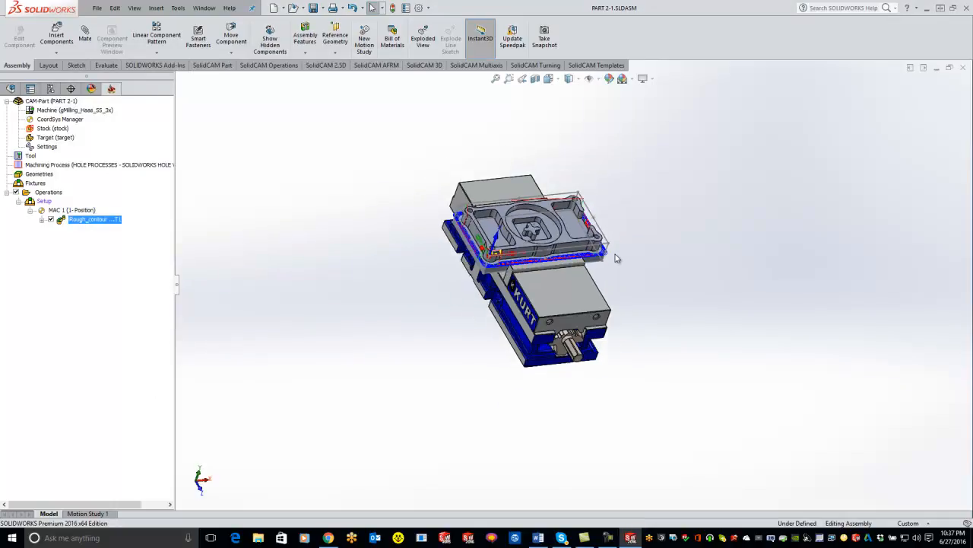
scroll(613, 260, "down", 1)
middle_click_drag(575, 249, 564, 286)
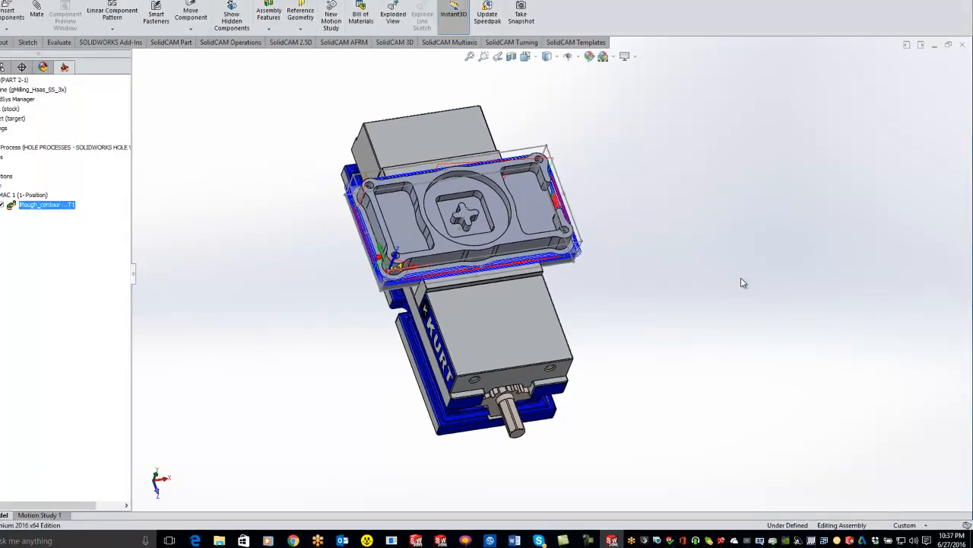
scroll(743, 283, "up", 3)
middle_click_drag(677, 258, 656, 276)
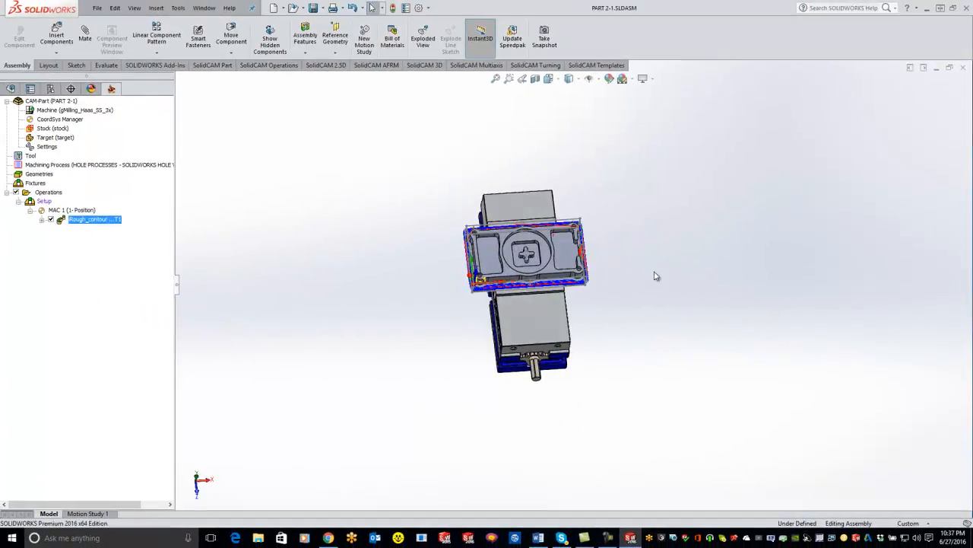
scroll(715, 275, "down", 2)
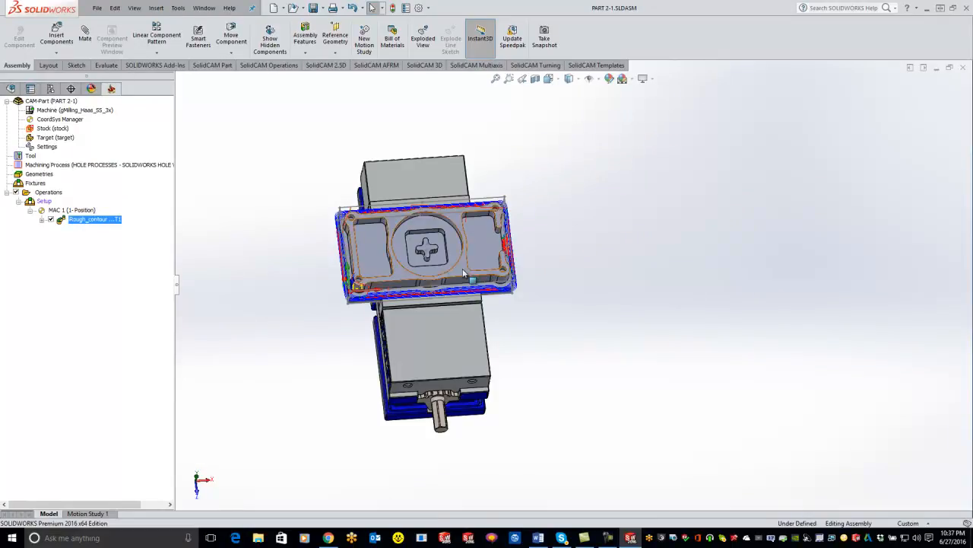
left_click(49, 220)
left_click_drag(458, 274, 741, 251, "ctrl")
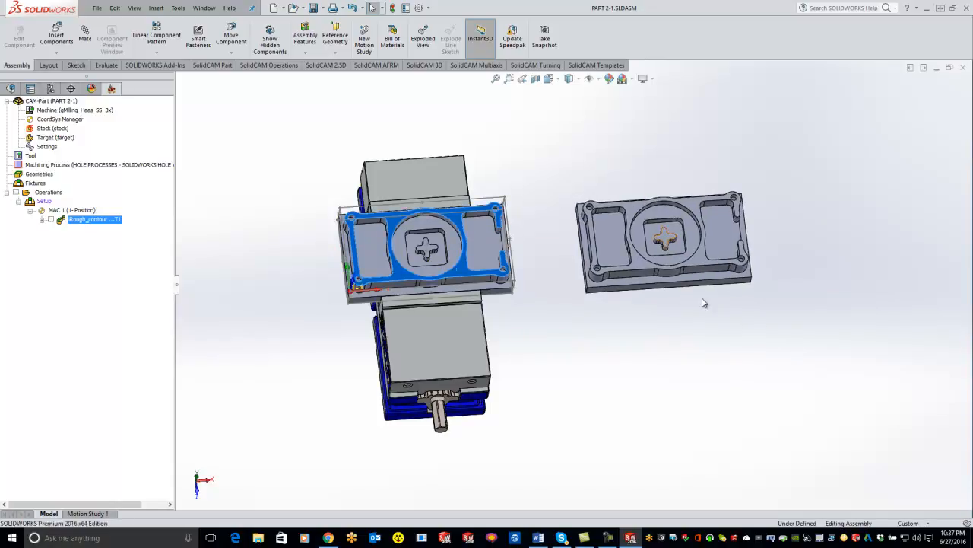
right_click_drag(616, 241, 838, 137)
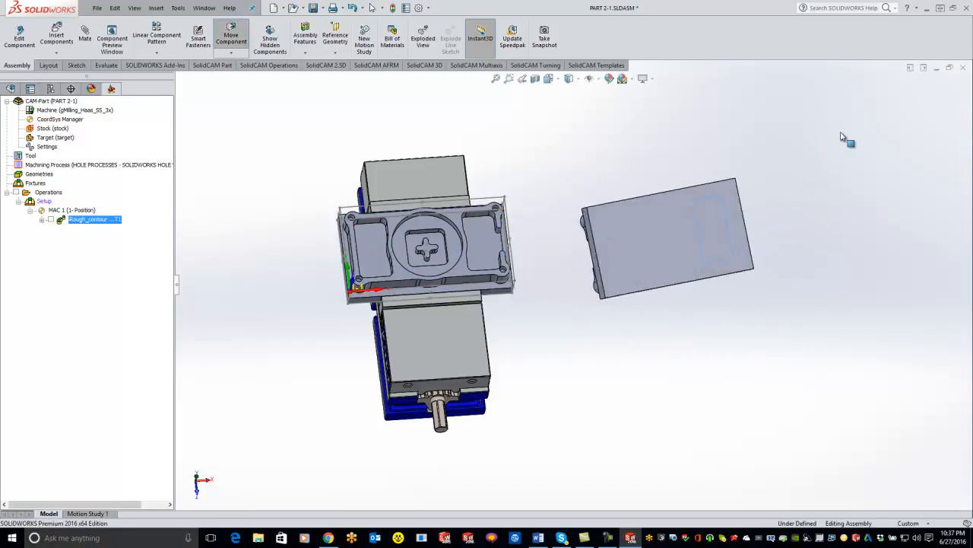
right_click_drag(648, 257, 638, 213)
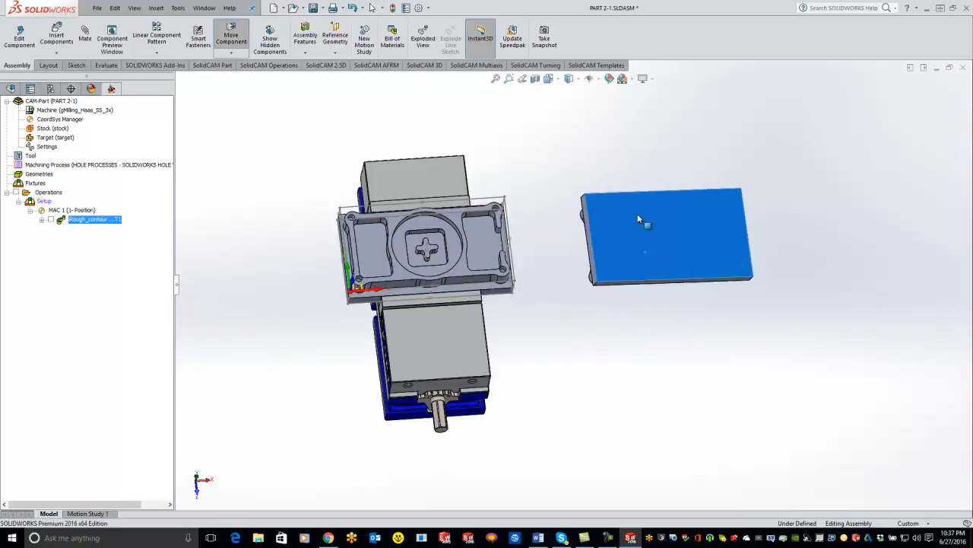
Insert the User Library-KURT-3600V vise assembly beside the flipped part and rotate it to match the first vise's orientation
left_click(59, 36)
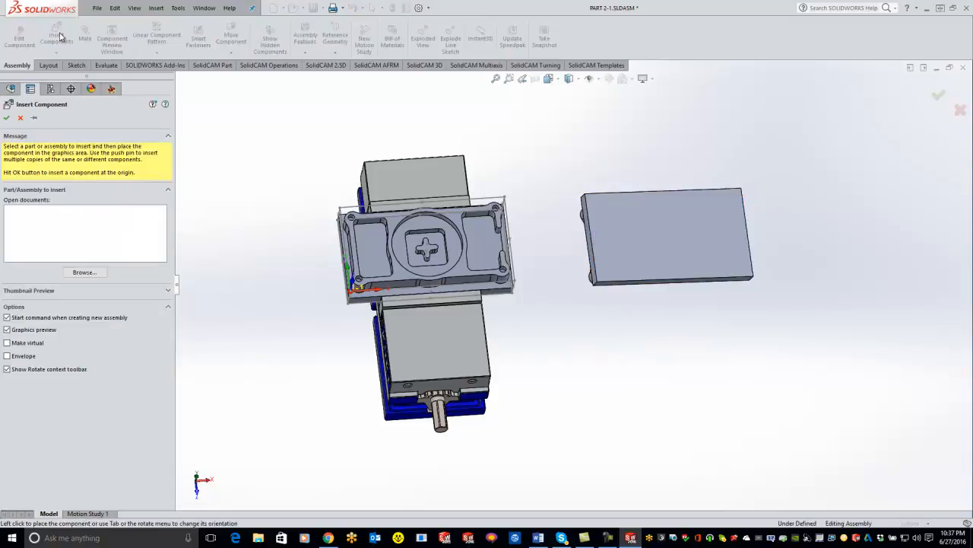
left_click(86, 271)
left_click(373, 143)
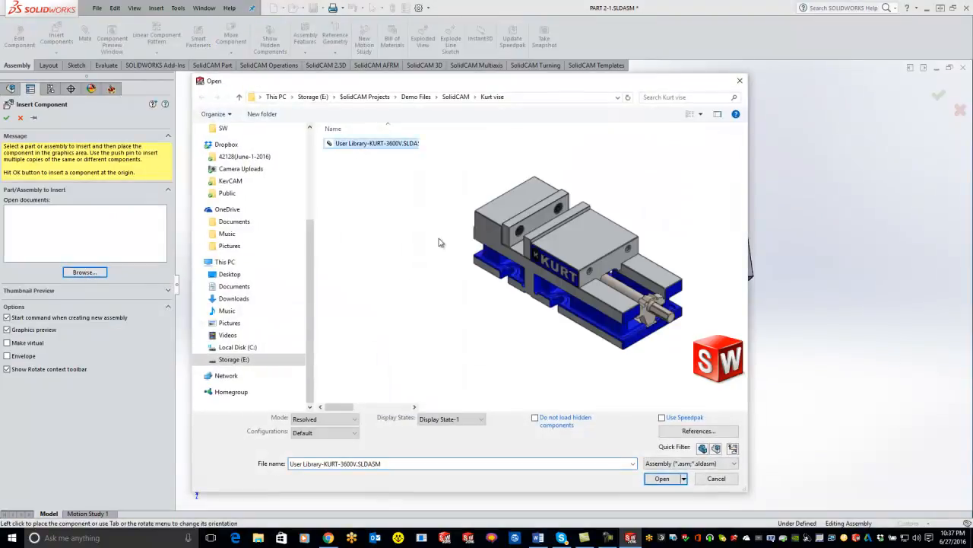
left_click(662, 479)
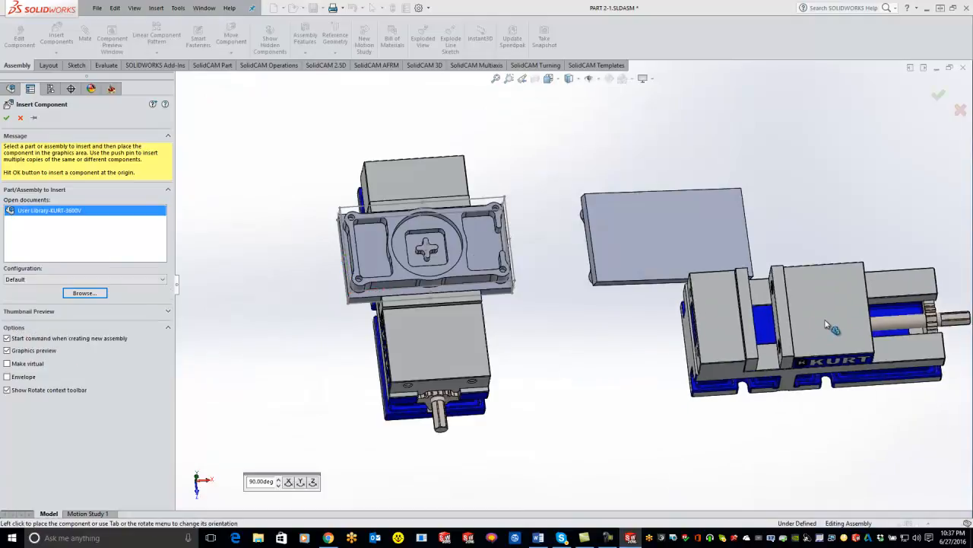
left_click(816, 315)
right_click_drag(814, 313, 765, 335)
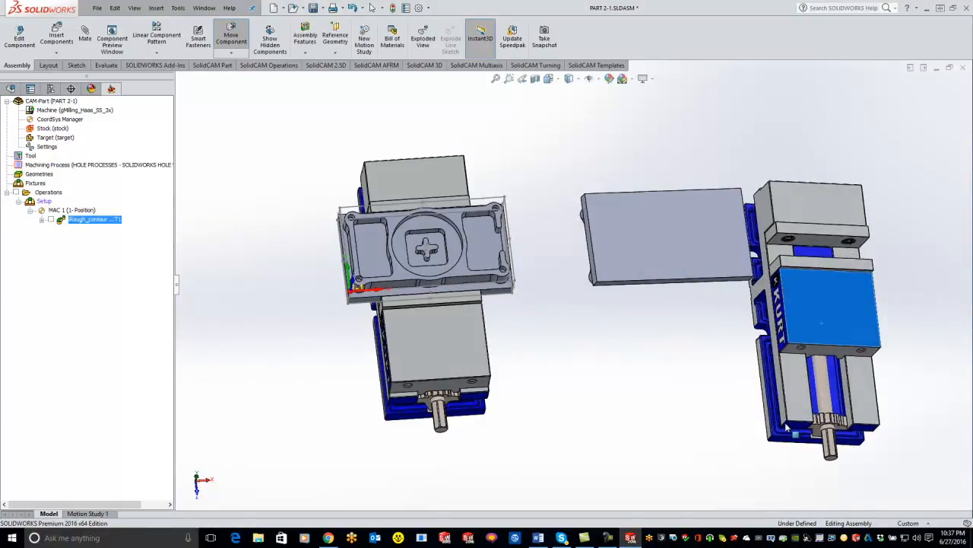
Dissolve the new vise subassembly into the main assembly and float its fixed base so it can move
left_click(372, 7)
left_click(11, 88)
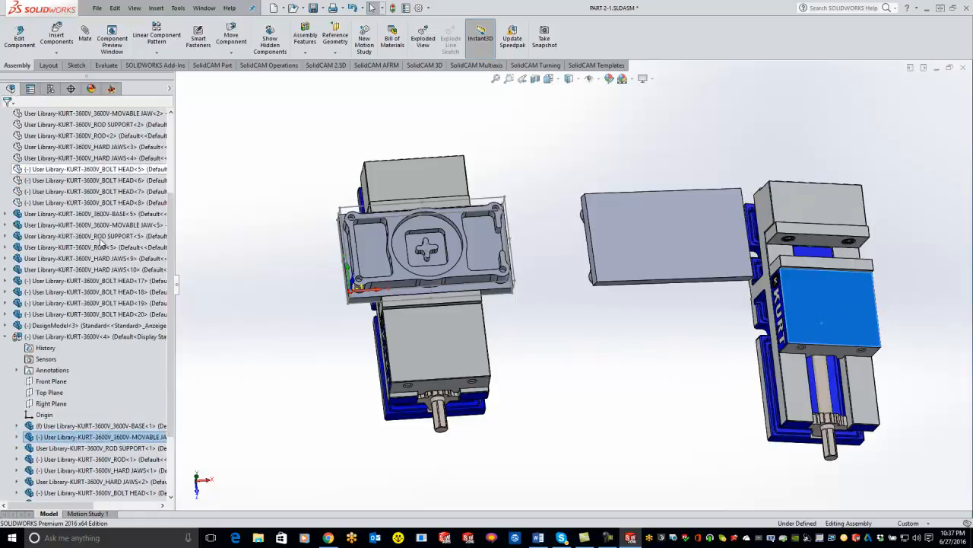
right_click(66, 337)
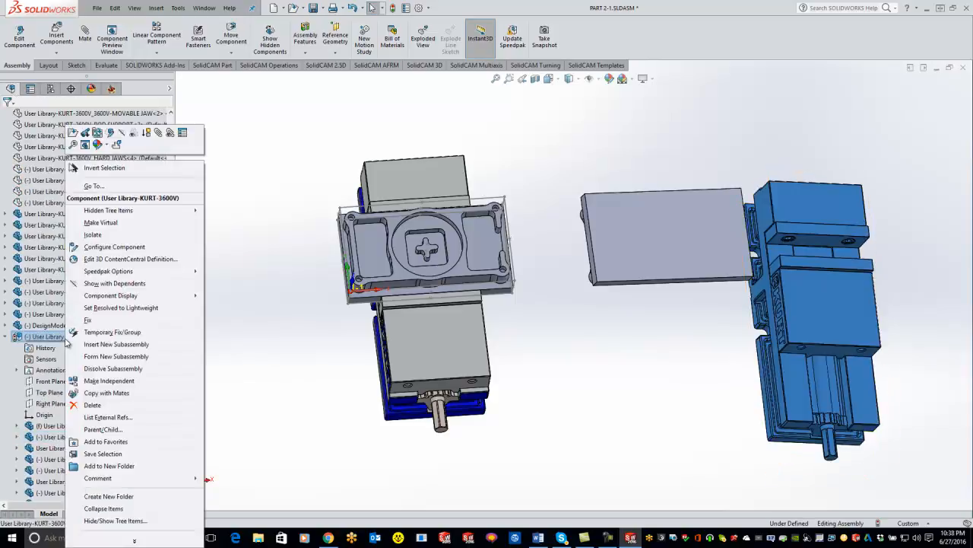
left_click(91, 368)
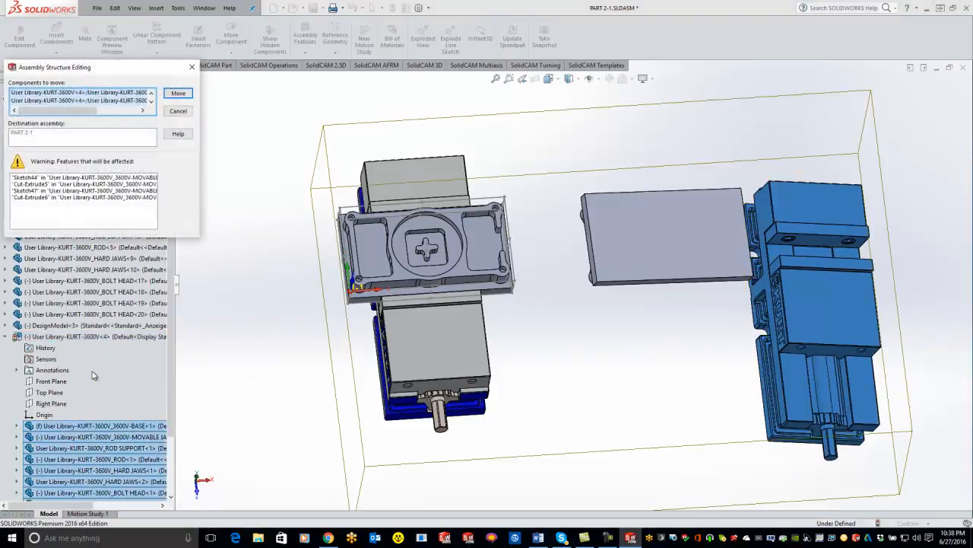
left_click(178, 92)
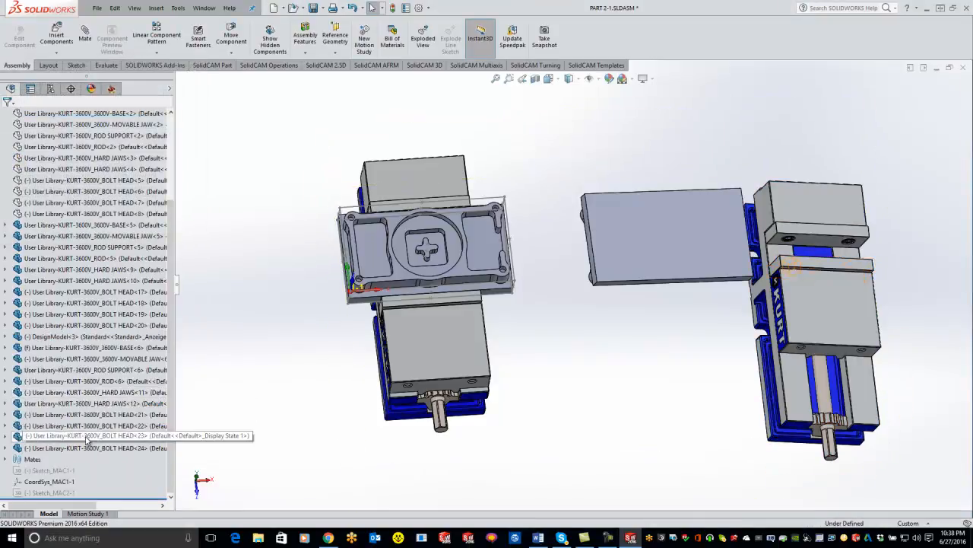
right_click(76, 350)
left_click(97, 343)
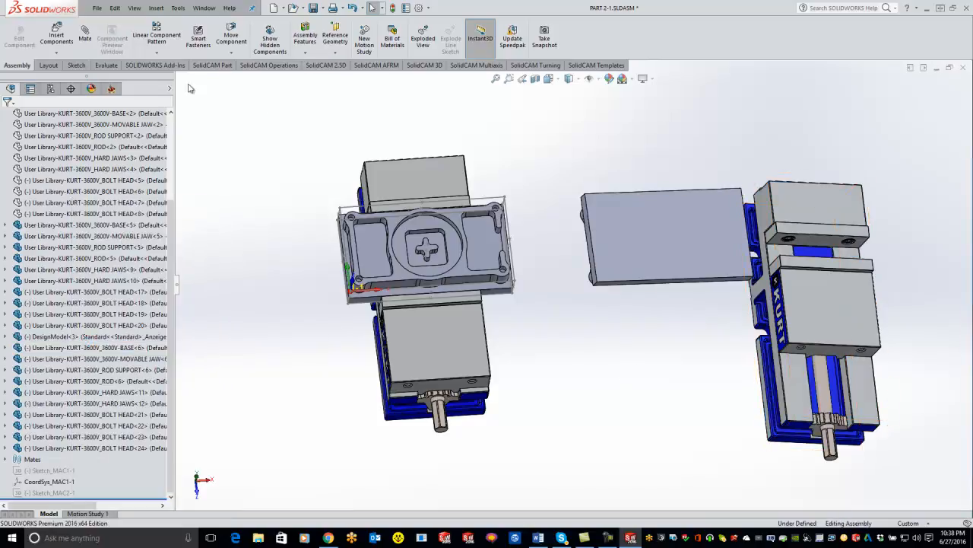
Mate the flipped part's long side face coincident with the second vise's fixed jaw face
left_click(84, 34)
scroll(795, 246, "down", 4)
left_click(795, 246)
middle_click_drag(555, 219, 562, 329)
left_click(562, 332)
left_click(467, 164)
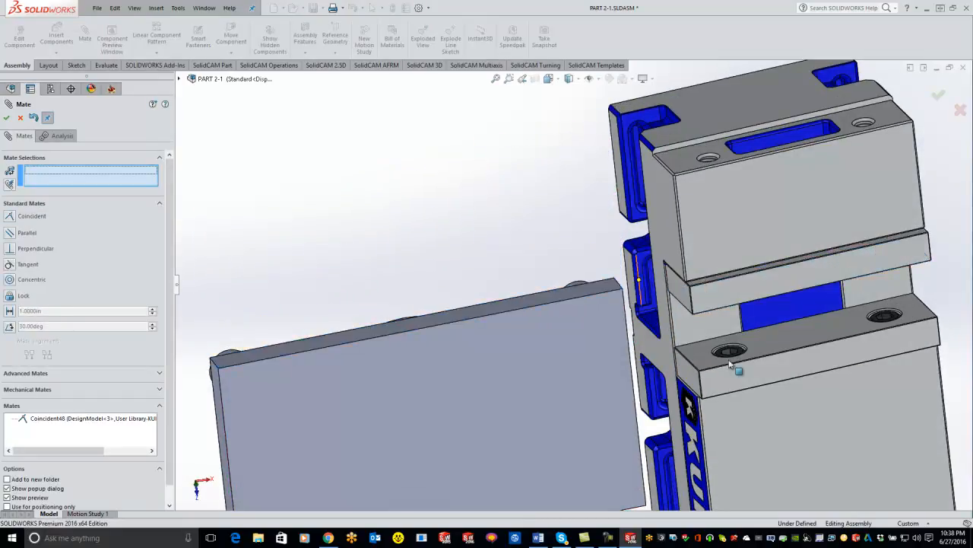
Mate the second vise's movable jaw face coincident with the flipped part's opposite long side face
left_click(771, 339)
scroll(772, 340, "up", 4)
middle_click_drag(544, 378, 618, 445)
left_click(566, 378)
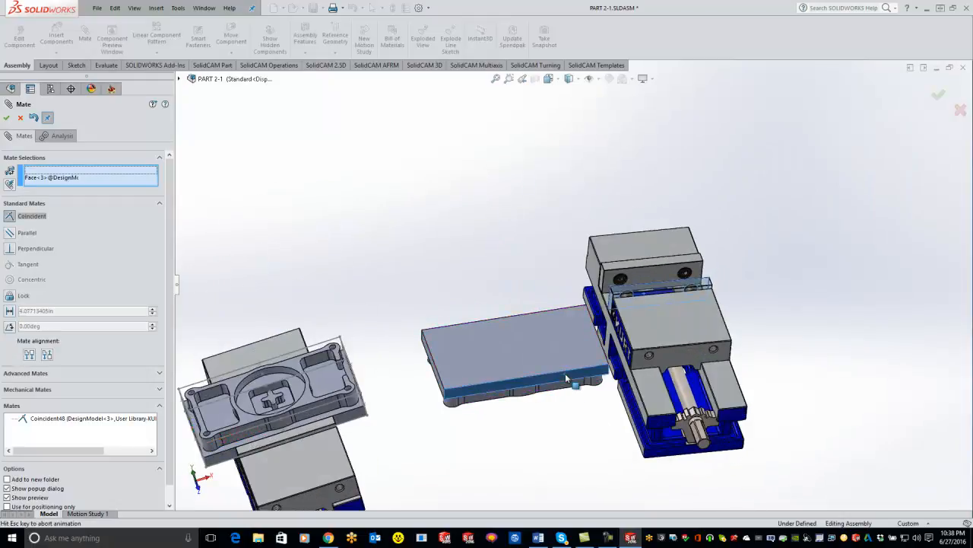
left_click(573, 411)
Mate the underside of the flipped part's plate coincident with the top of the second vise's movable hard jaw
middle_click_drag(550, 358, 541, 196)
scroll(595, 399, "down", 5)
left_click(515, 319)
middle_click_drag(517, 314, 676, 472)
left_click(654, 122)
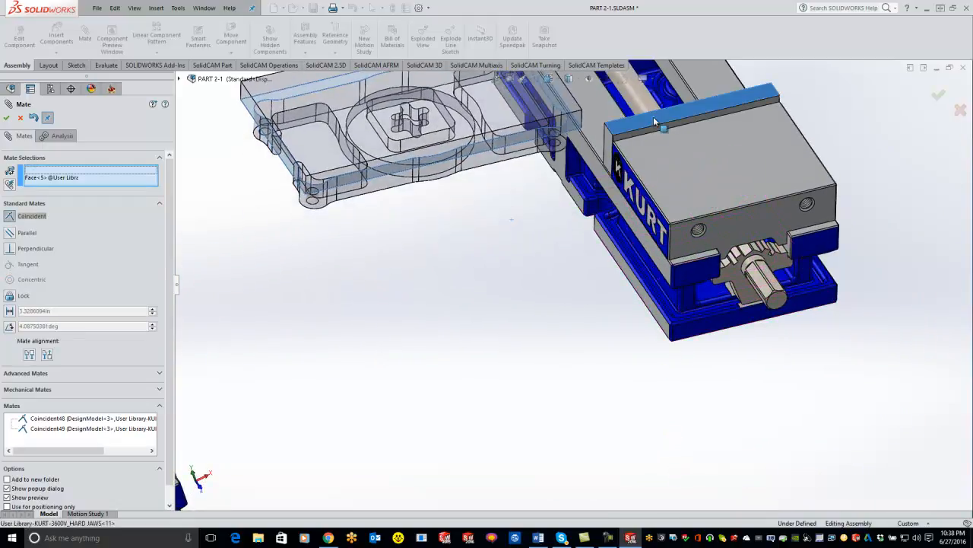
scroll(669, 144, "up", 3)
left_click(684, 169)
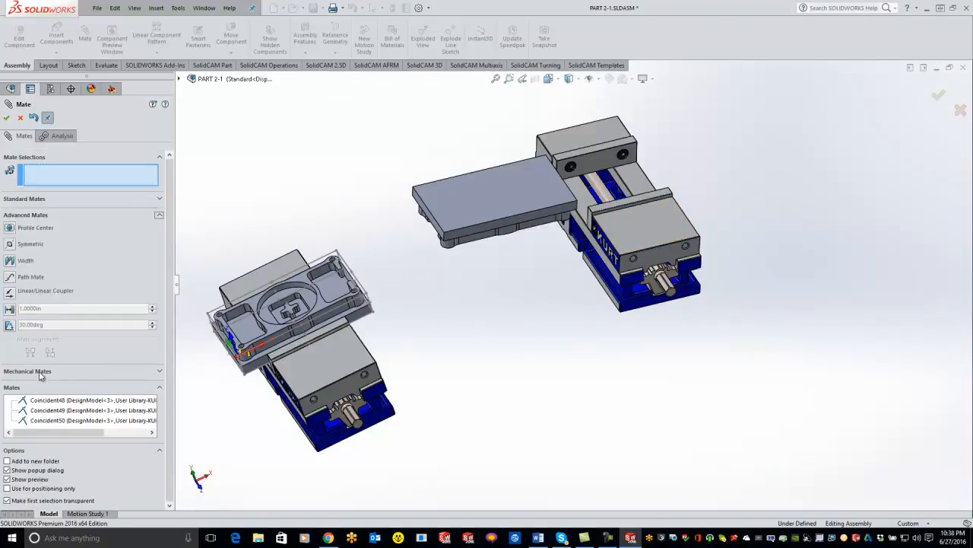
Center the flipped part on the second vise with a width mate between the hard jaw's ends and the part's ends
left_click(25, 260)
scroll(498, 200, "down", 3)
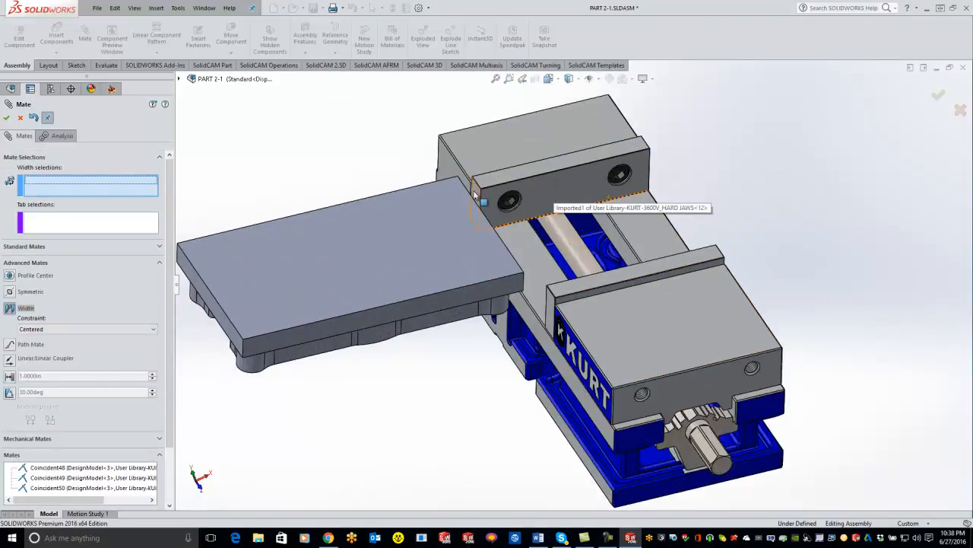
left_click(568, 183)
middle_click_drag(556, 196, 642, 177)
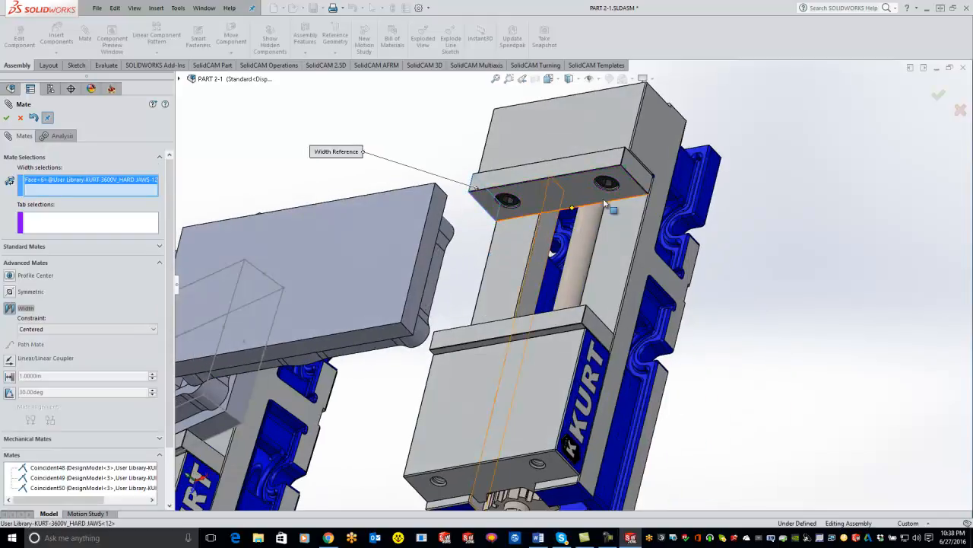
left_click(642, 176)
left_click(430, 238)
middle_click_drag(438, 236, 576, 234)
left_click(378, 265)
Mate the rear end faces of the two vise bases parallel to each other
scroll(645, 372, "up", 4)
middle_click_drag(577, 270, 601, 356)
left_click(308, 323)
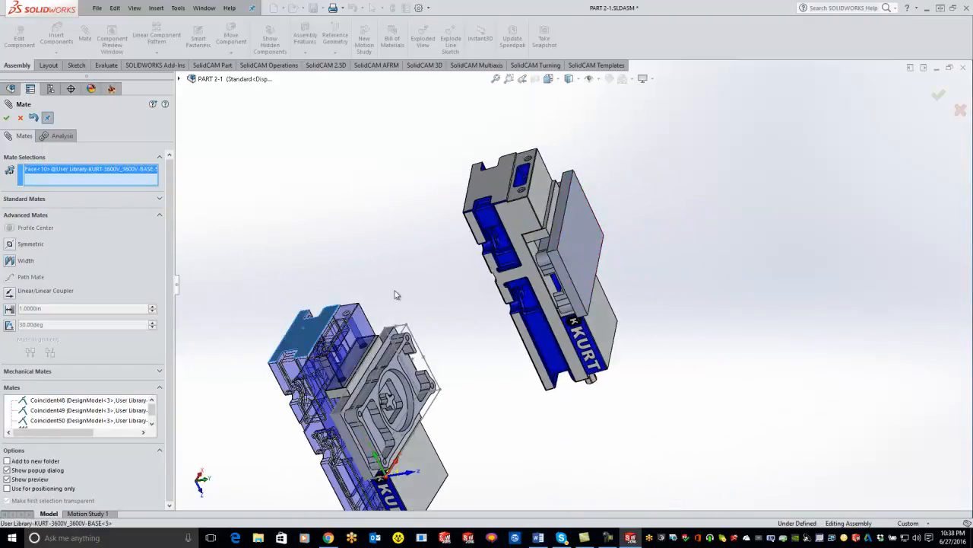
left_click(485, 184)
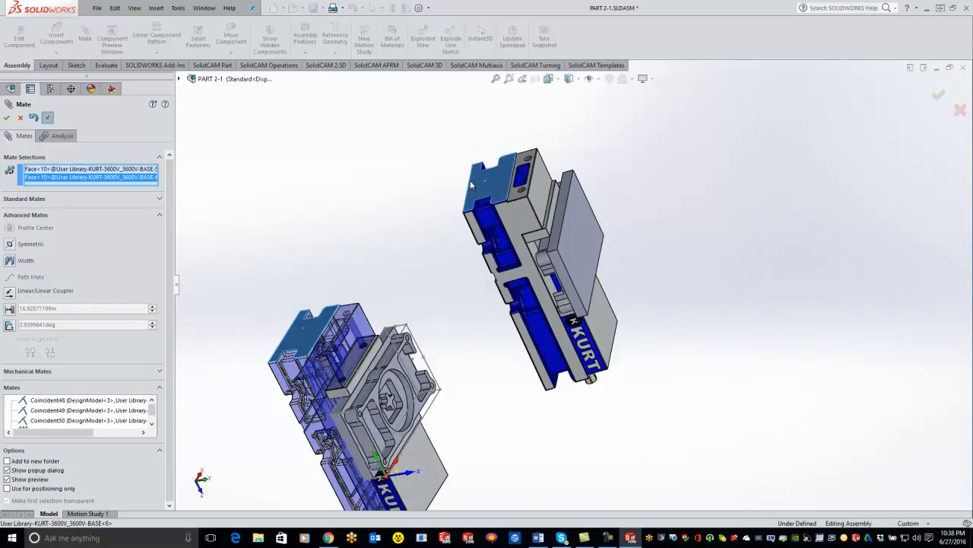
left_click(49, 200)
left_click(26, 231)
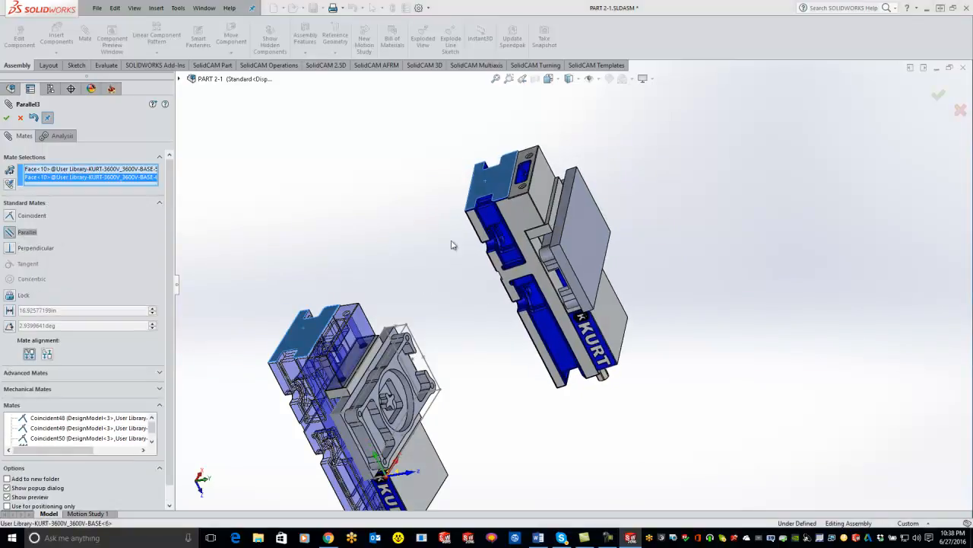
left_click(6, 117)
Align the two vise bases with coincident mates between their rear end faces and between their undersides
left_click(491, 174)
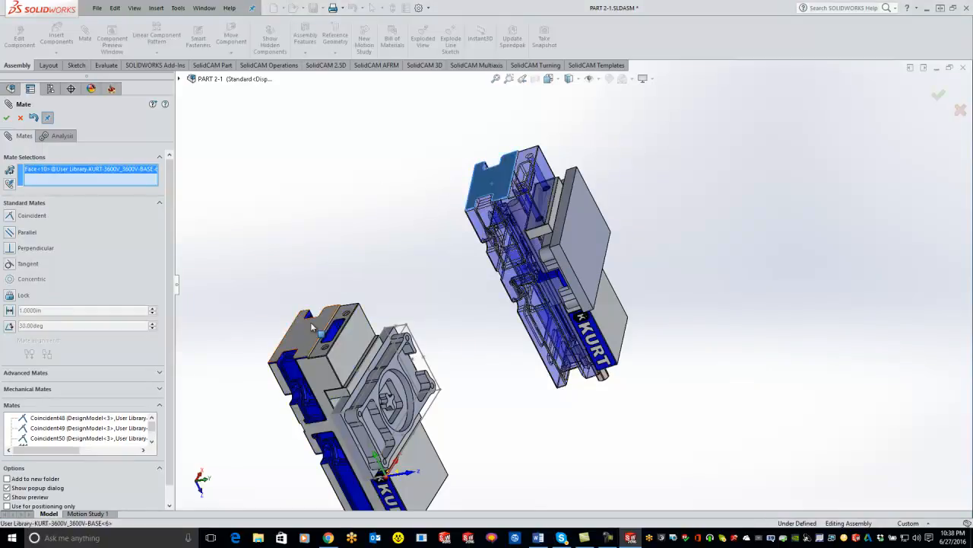
left_click(310, 321)
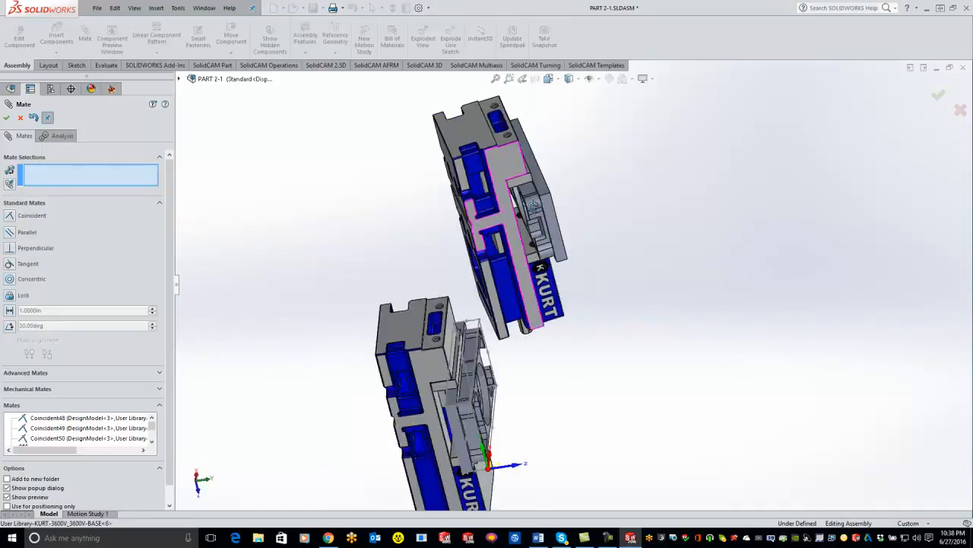
left_click(455, 161)
middle_click_drag(570, 261, 689, 244)
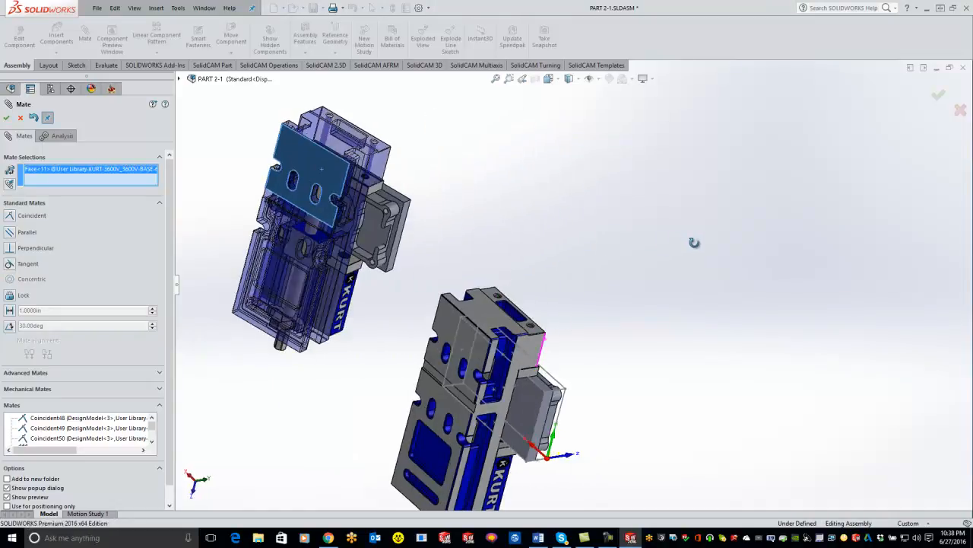
left_click(468, 352)
left_click(360, 361)
Slide the second vise with its flipped part sideways, closer to the first vise
middle_click_drag(502, 294, 400, 220)
scroll(736, 391, "up", 2)
scroll(735, 399, "down", 2)
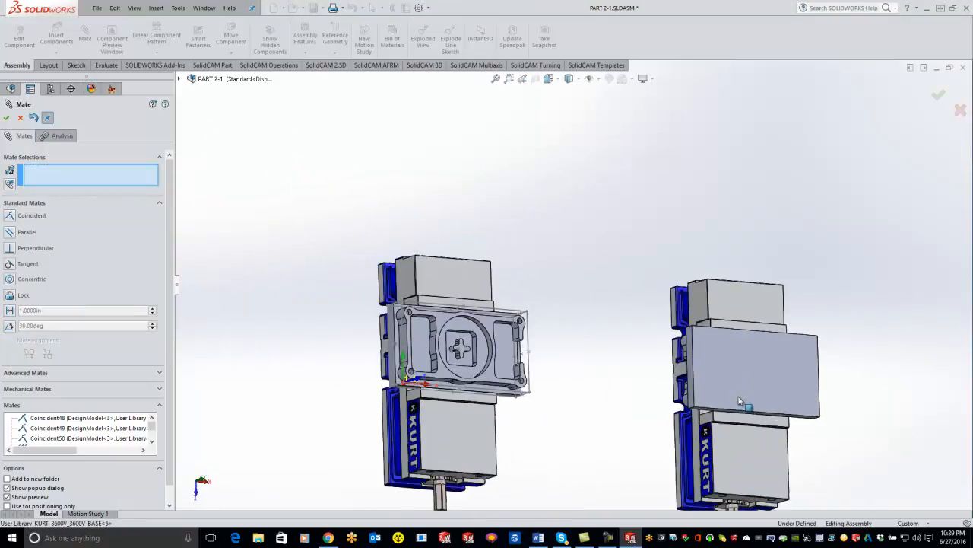
scroll(735, 400, "down", 2)
scroll(665, 386, "up", 3)
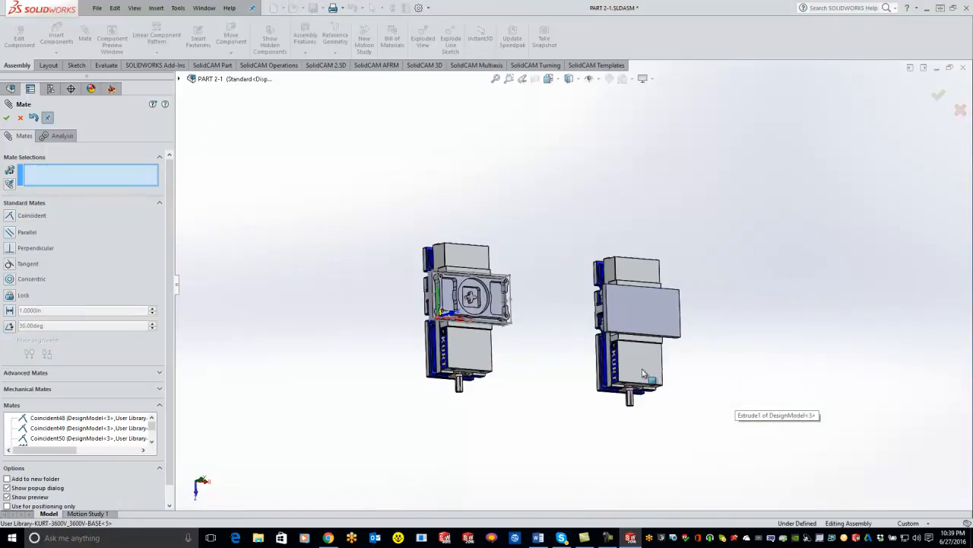
middle_click_drag(596, 327, 566, 301)
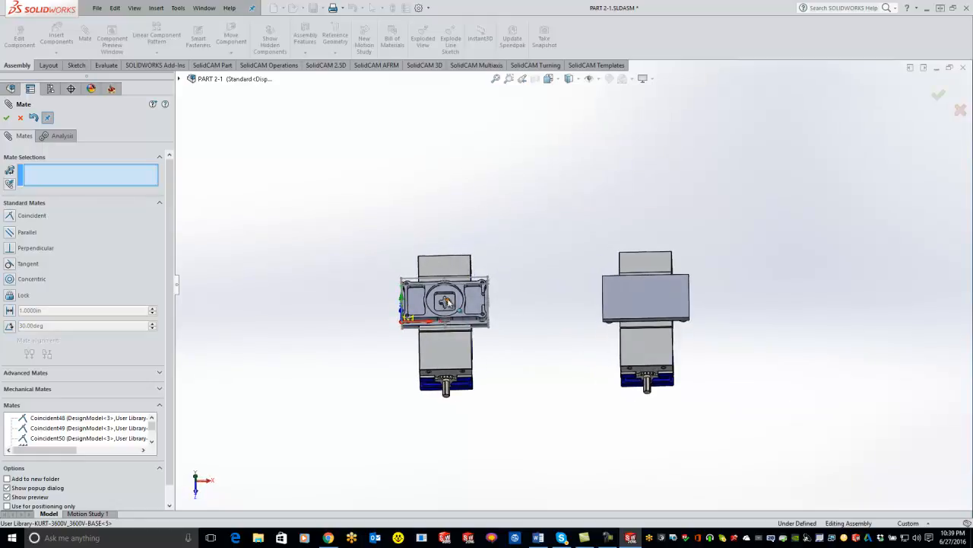
left_click_drag(652, 354, 563, 342)
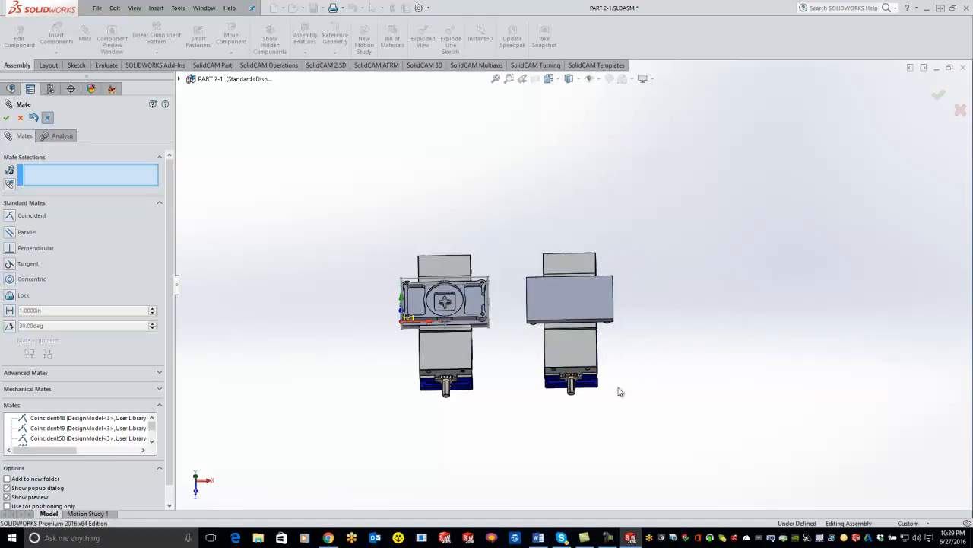
Add an 8 in distance mate between the facing sides of the two vise bases and finish mating
left_click(9, 310)
key("ctrl+7")
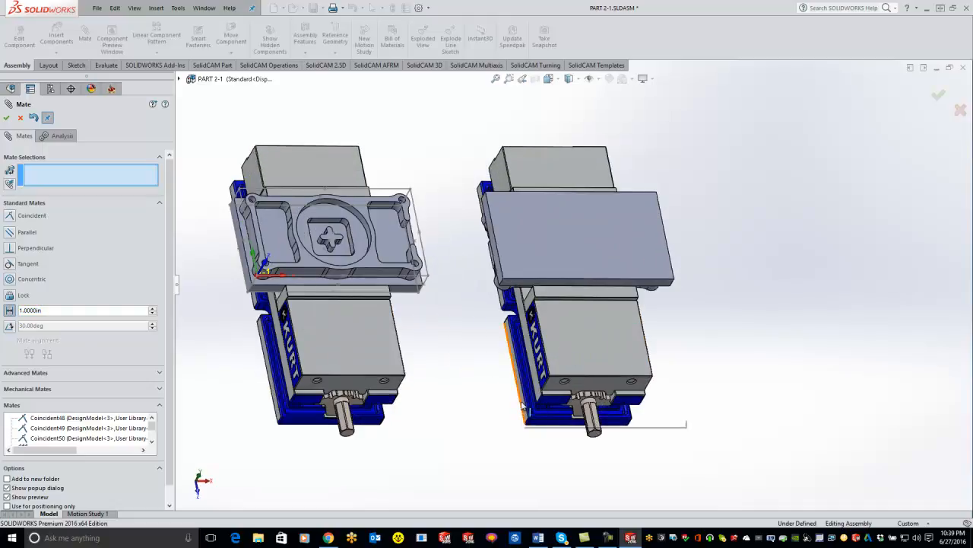
left_click(523, 406)
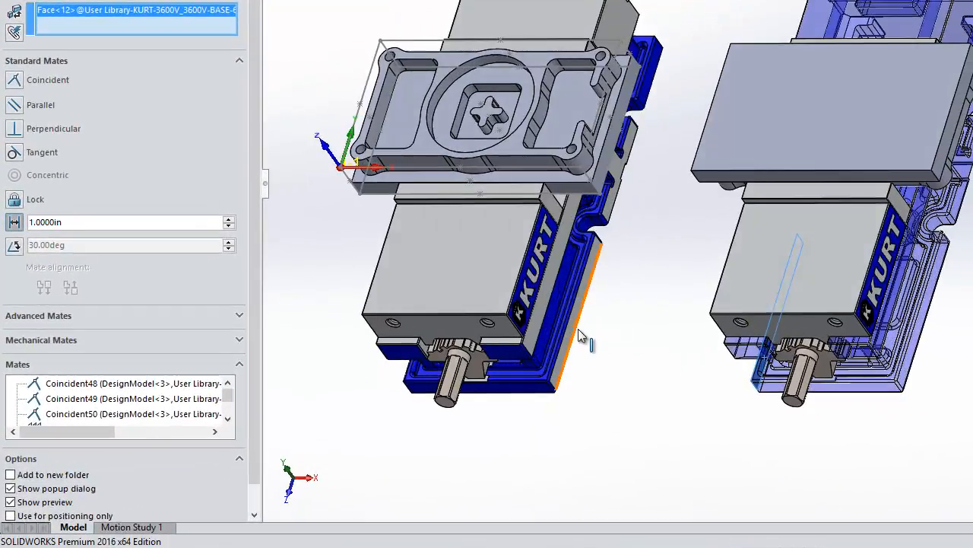
left_click(570, 345)
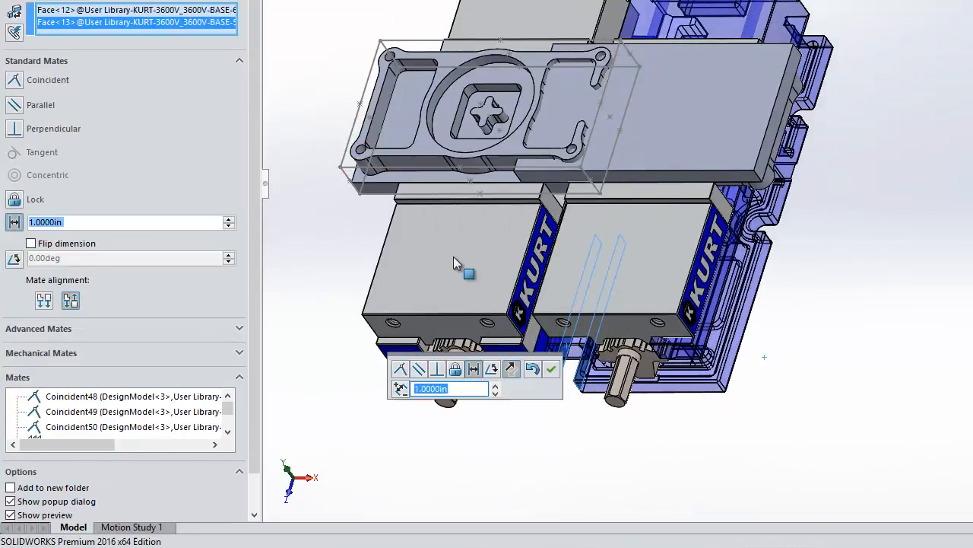
left_click(226, 219)
left_click(226, 218)
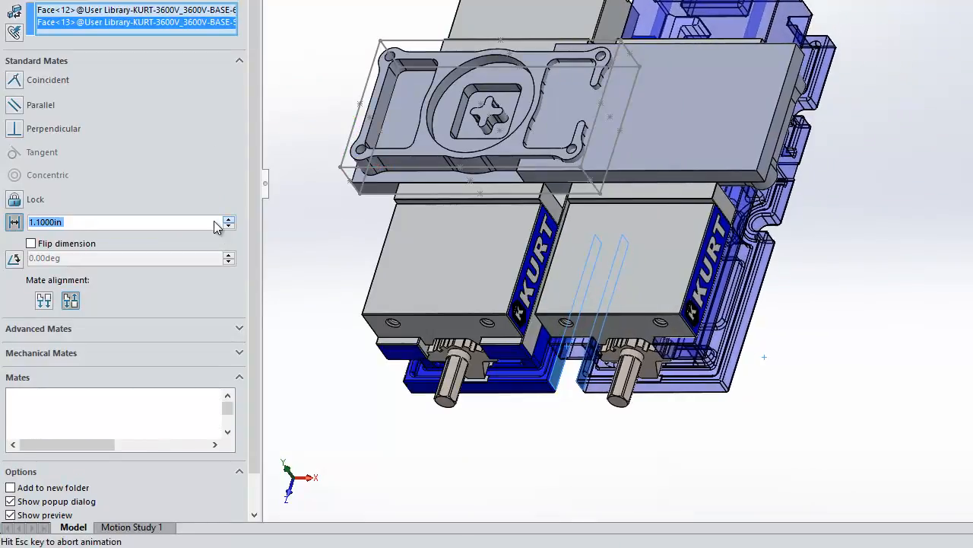
scroll(81, 224, "up", 2)
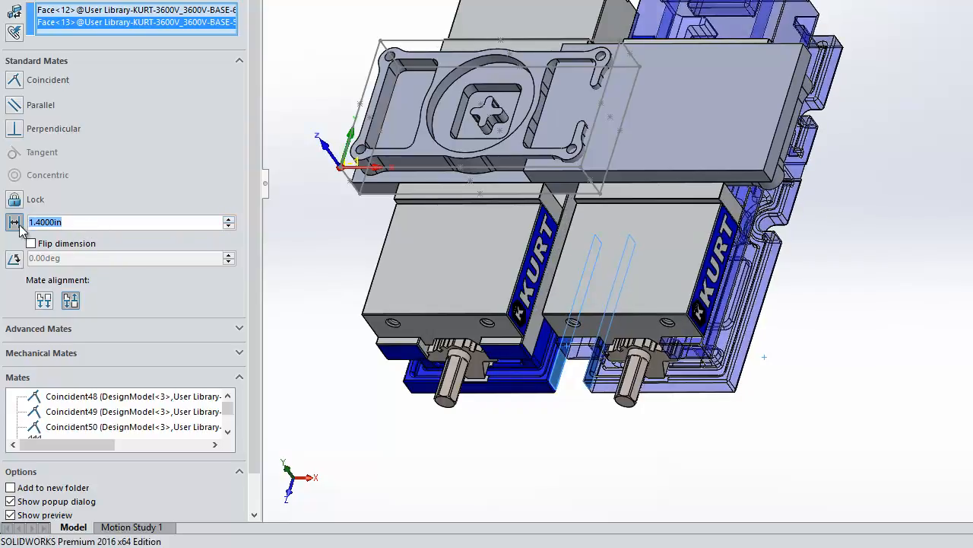
type("8")
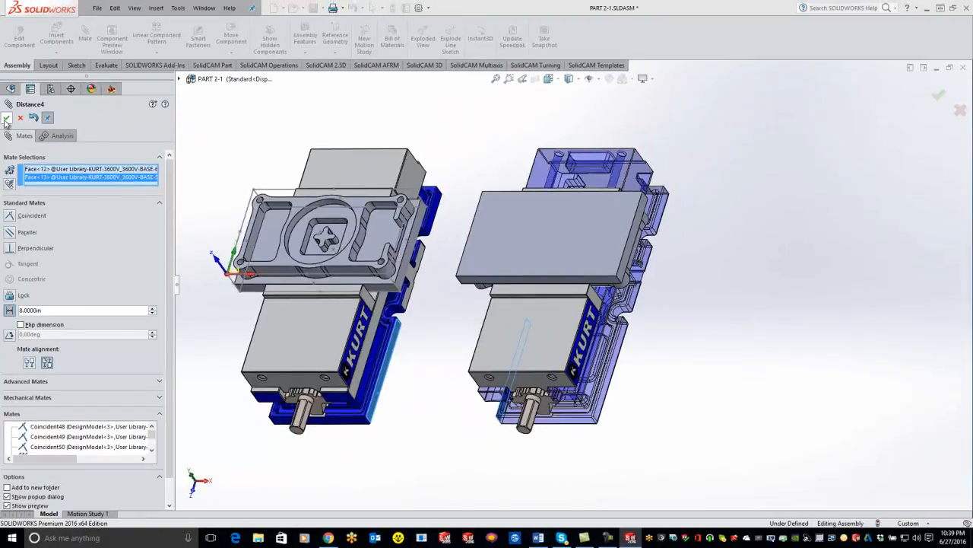
left_click(6, 59)
left_click(7, 118)
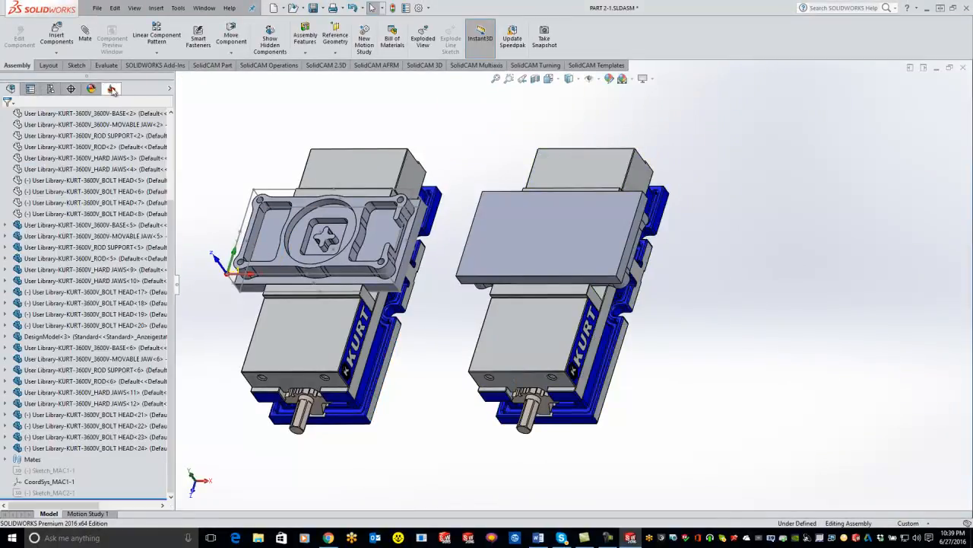
Try to include the flipped part on the second vise in the CAM target definition, and discard the edit
left_click(111, 89)
middle_click_drag(523, 283, 466, 284)
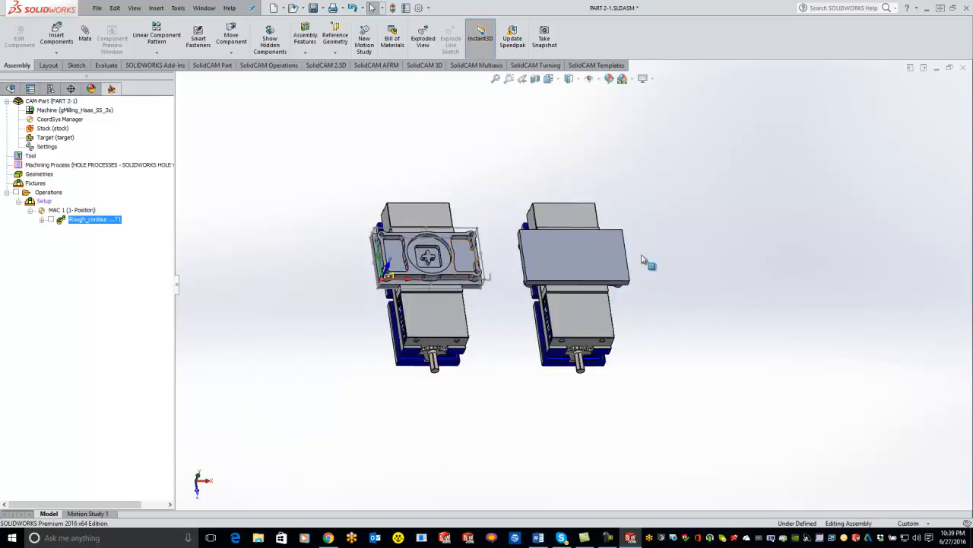
scroll(428, 257, "down", 5)
scroll(635, 261, "up", 4)
scroll(426, 261, "down", 2)
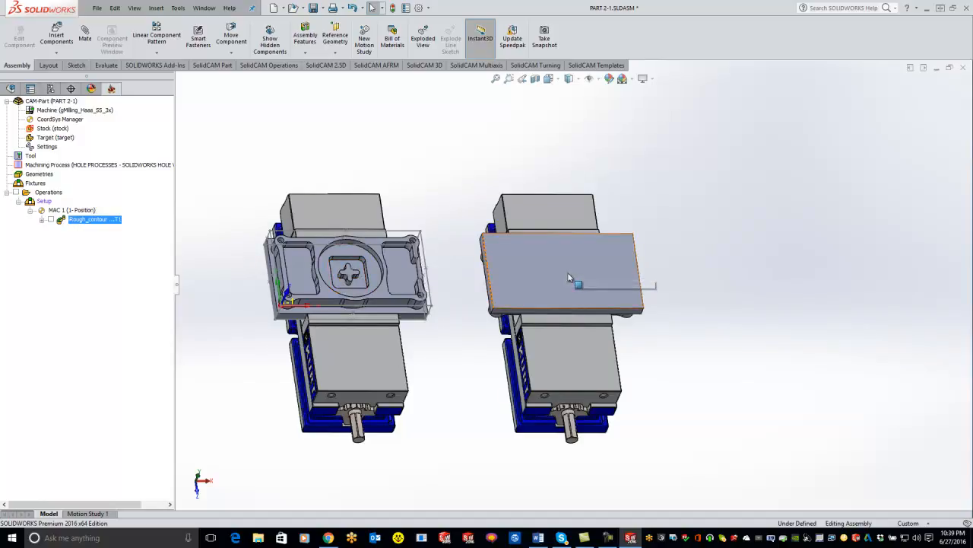
double_click(51, 139)
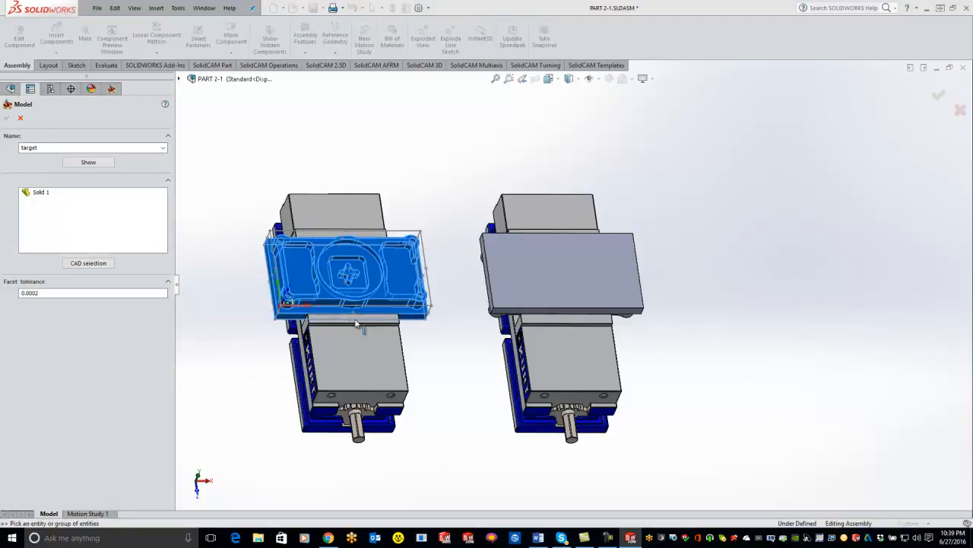
left_click(498, 292)
left_click(20, 119)
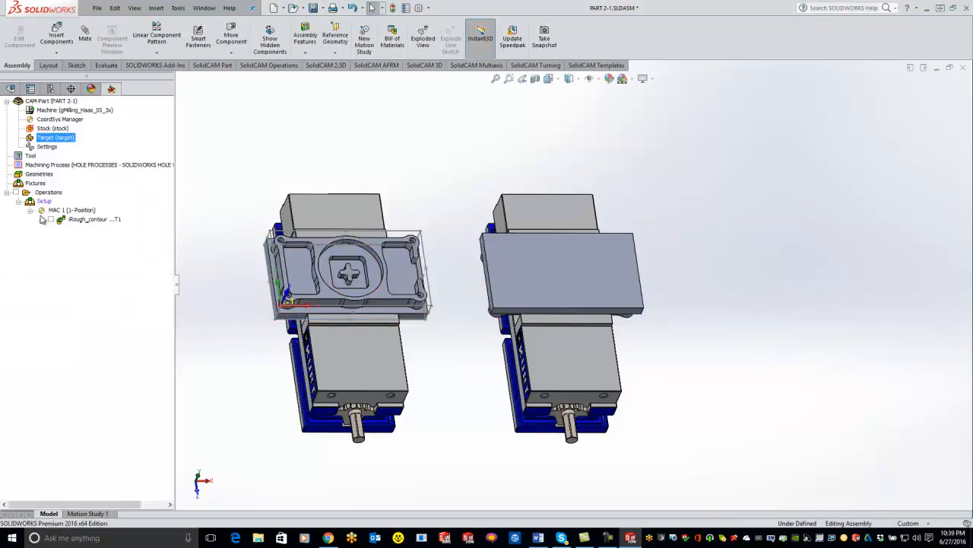
Try adding the flipped part to the box stock definition, and discard the edit
left_click(47, 130)
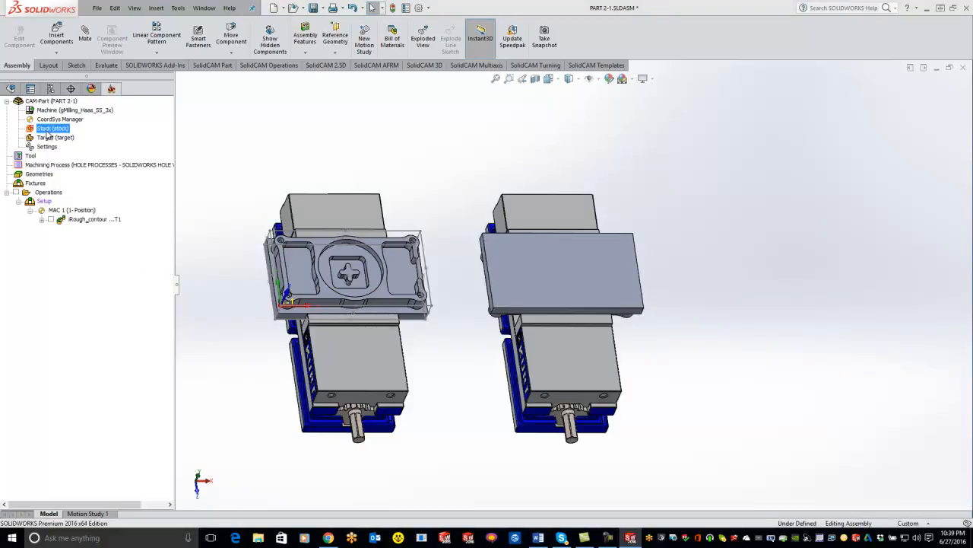
double_click(49, 130)
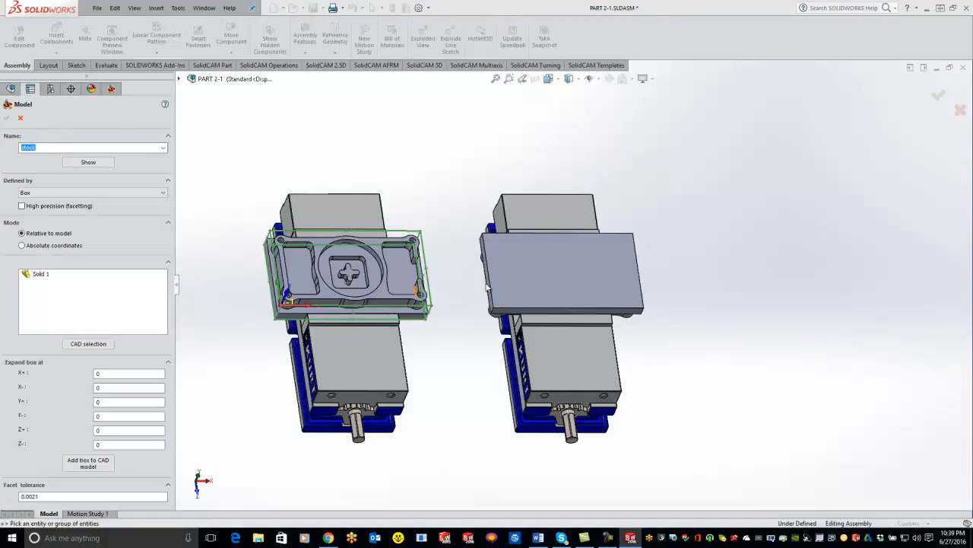
left_click(554, 276)
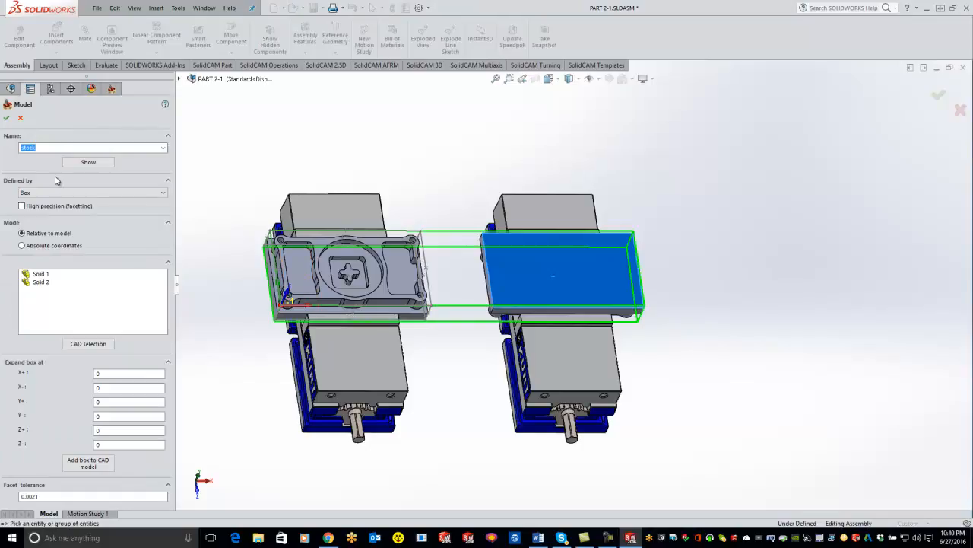
left_click(20, 118)
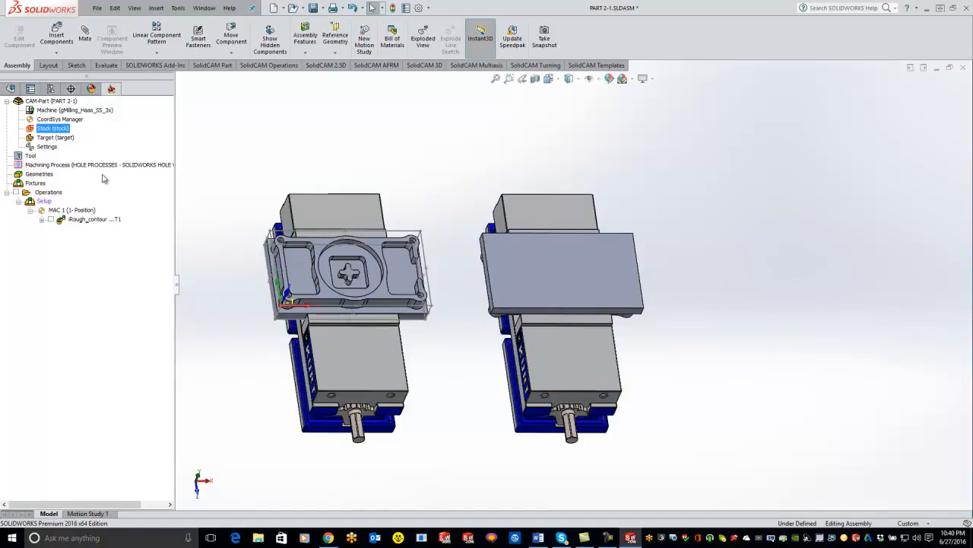
Add machine coordinate system MAC 2 from the flipped part's top face and accept its default machining levels
double_click(59, 119)
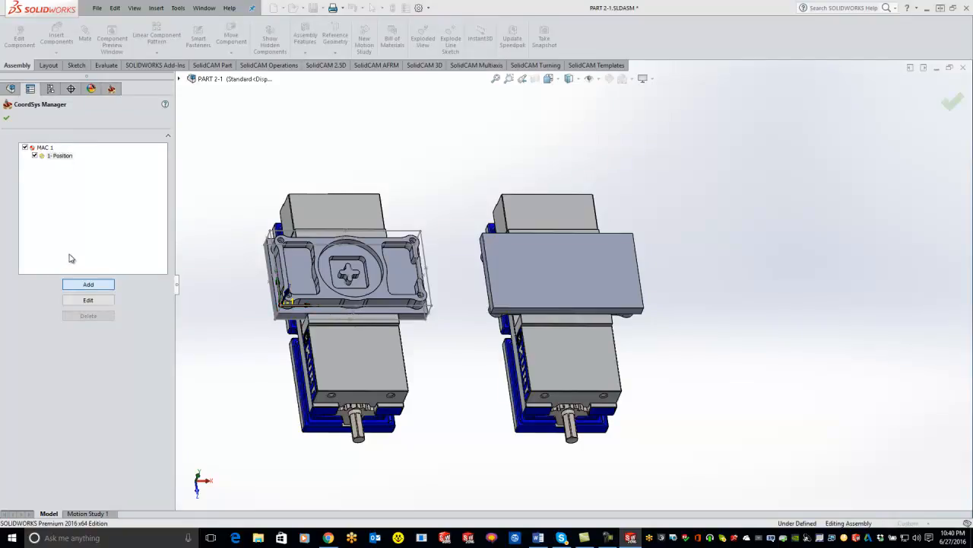
key("Return")
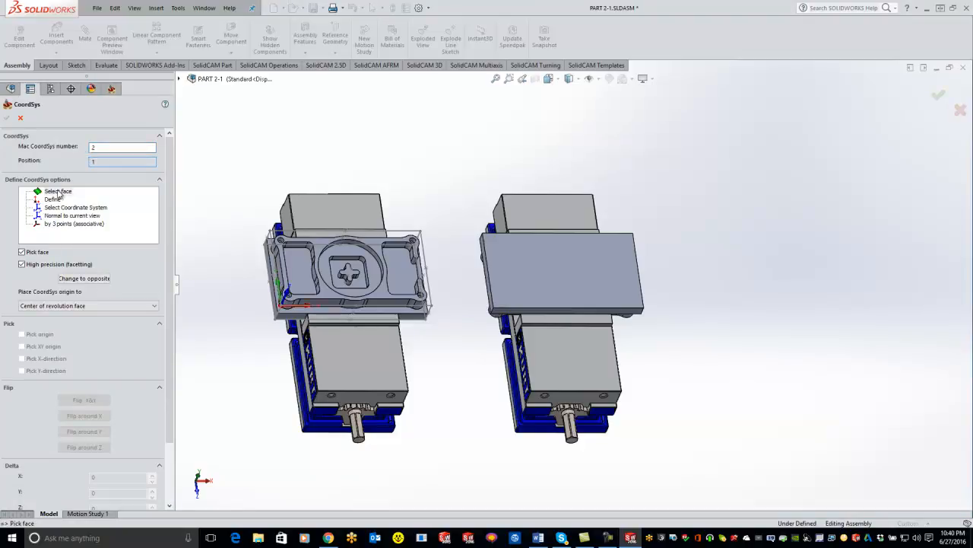
left_click(555, 282)
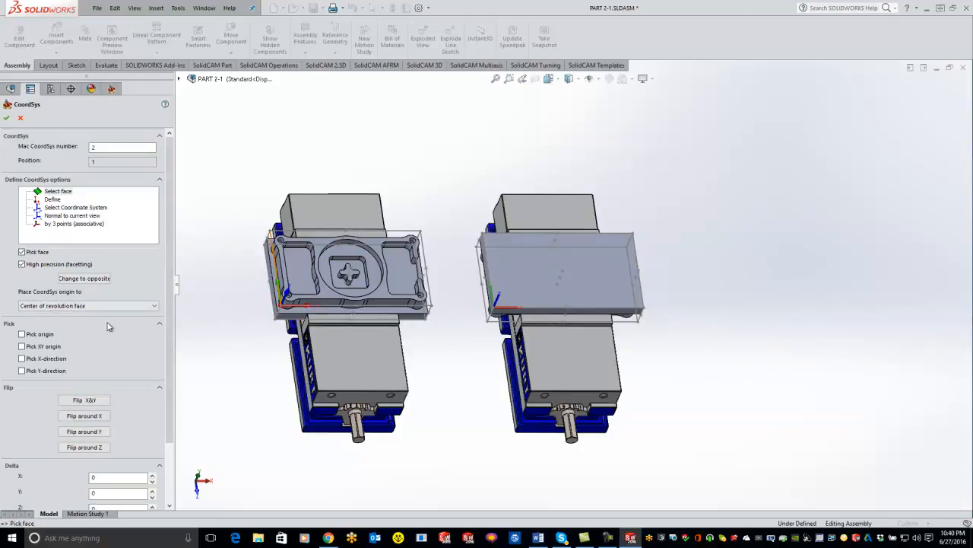
left_click(7, 117)
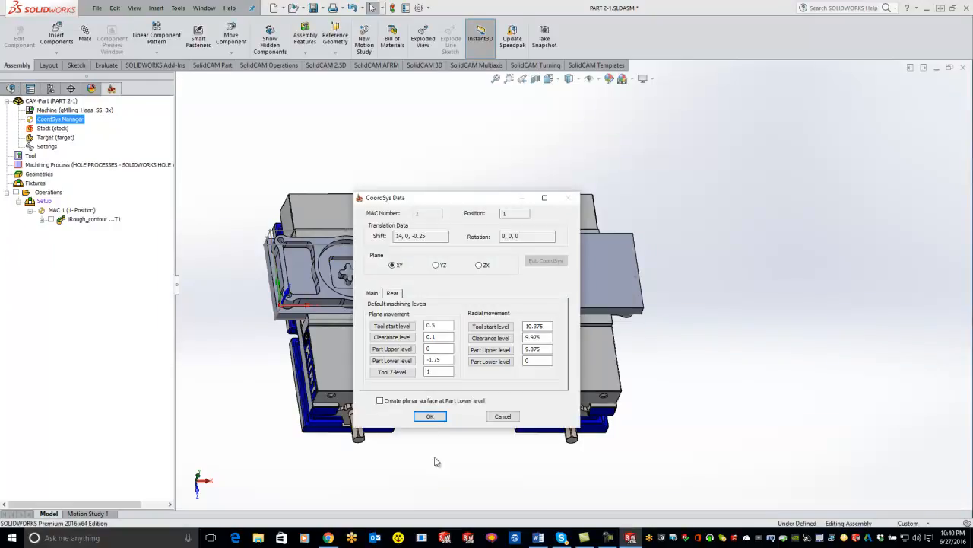
left_click(427, 416)
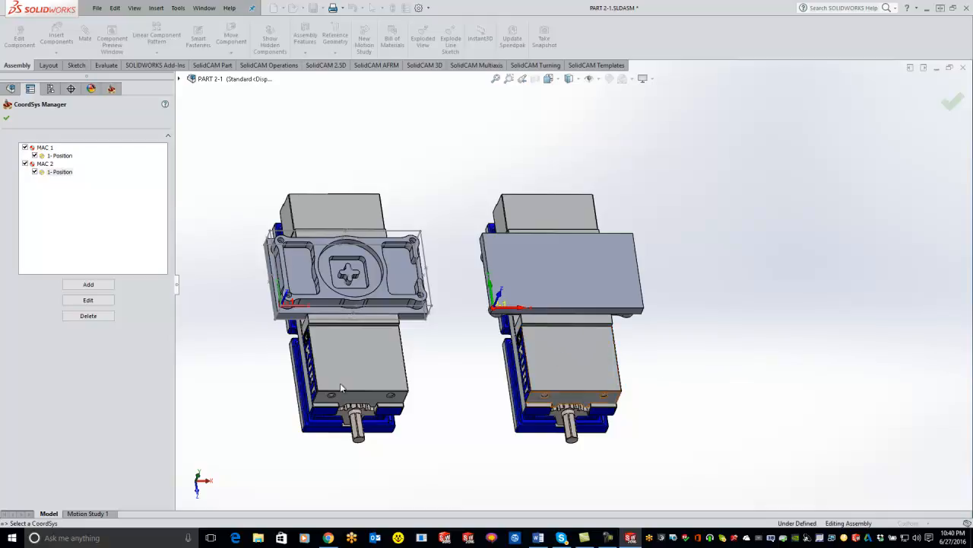
left_click(7, 119)
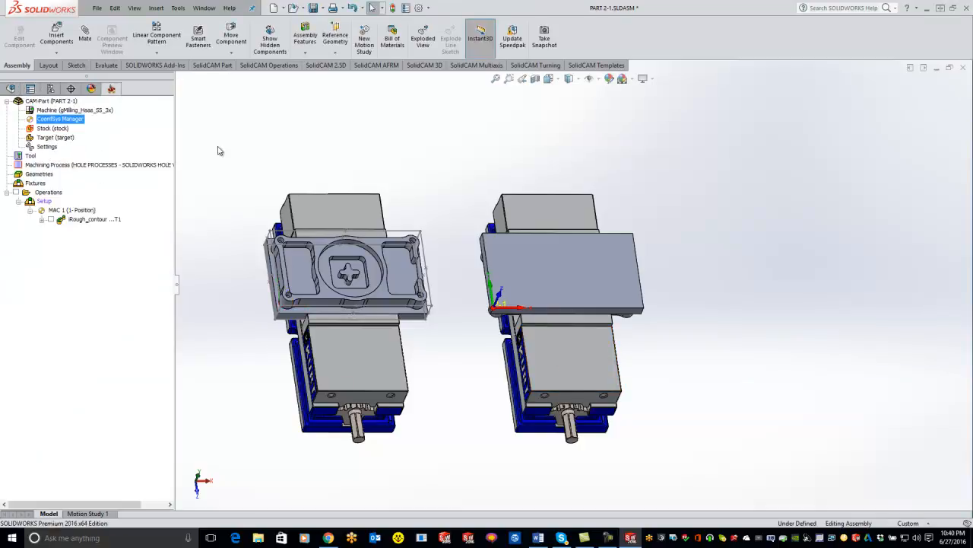
Add a new clamping fixture definition and name it G55
right_click(81, 222)
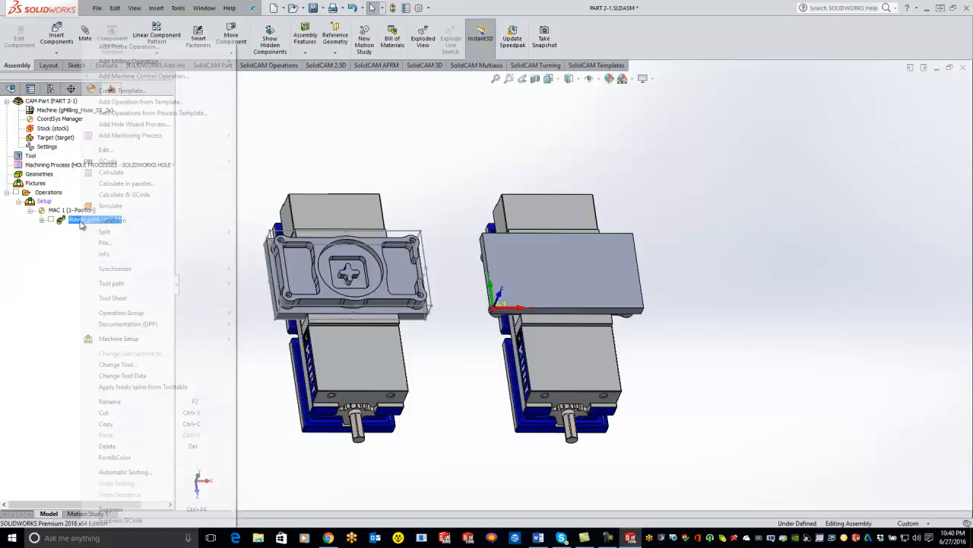
left_click(37, 233)
right_click(33, 187)
left_click(50, 189)
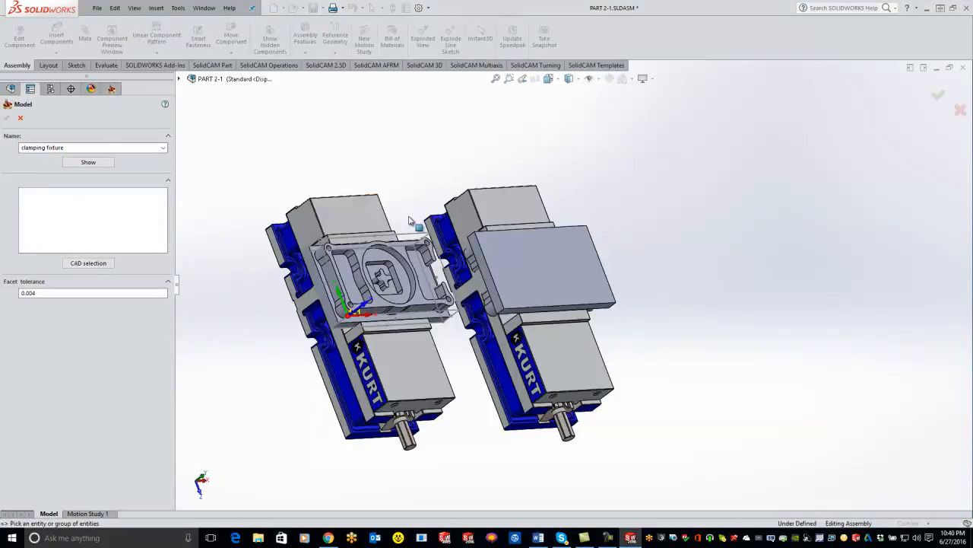
left_click(46, 148)
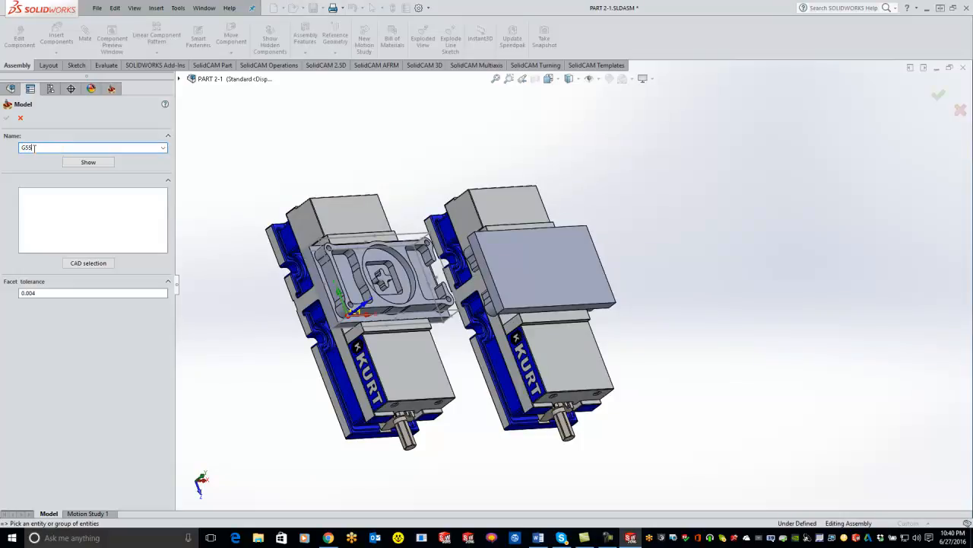
Select the first vise's base, rear hard jaw, movable jaw and front hard jaw as G55 fixture solids
scroll(327, 266, "down", 3)
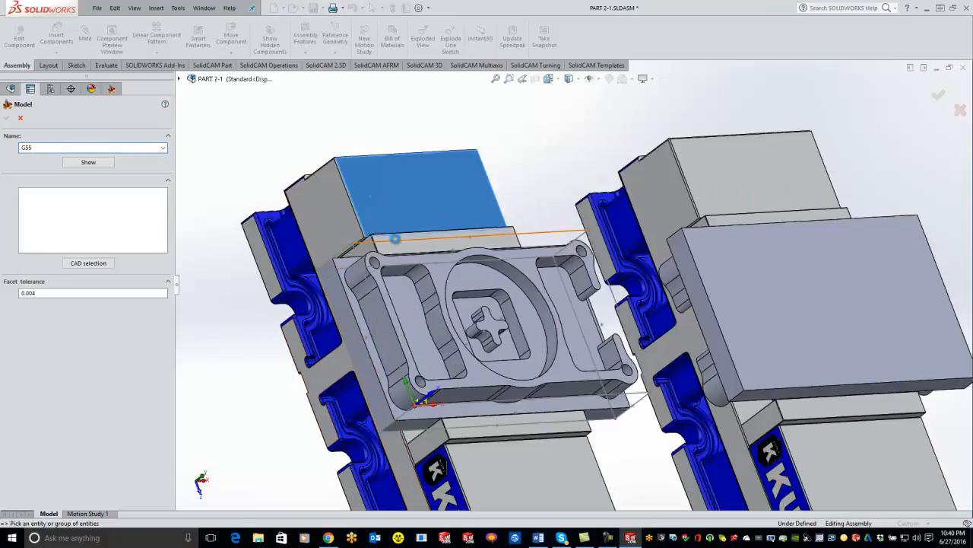
left_click(411, 190)
middle_click_drag(340, 238, 374, 207)
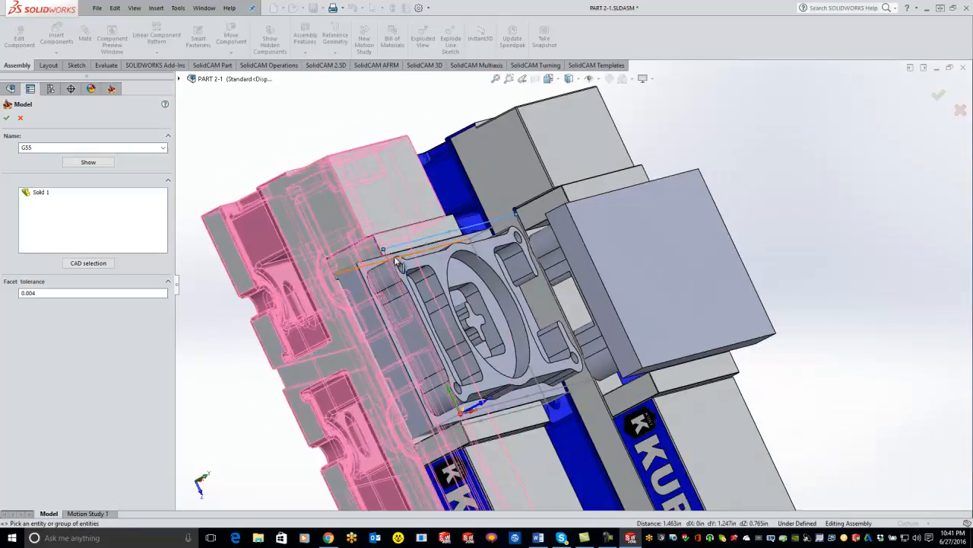
scroll(327, 238, "down", 1)
left_click(371, 248)
scroll(567, 432, "up", 2)
middle_click_drag(502, 469, 525, 373)
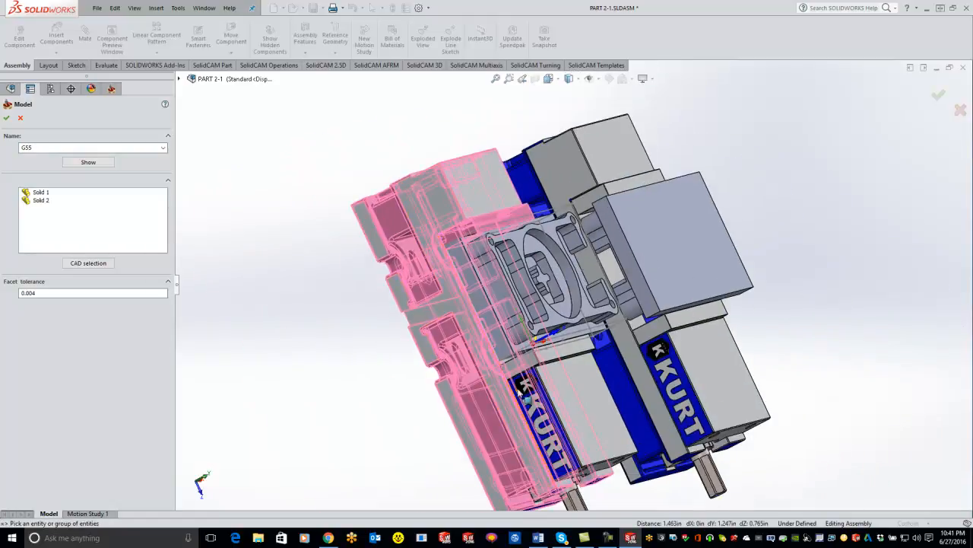
left_click(600, 405)
left_click(602, 408)
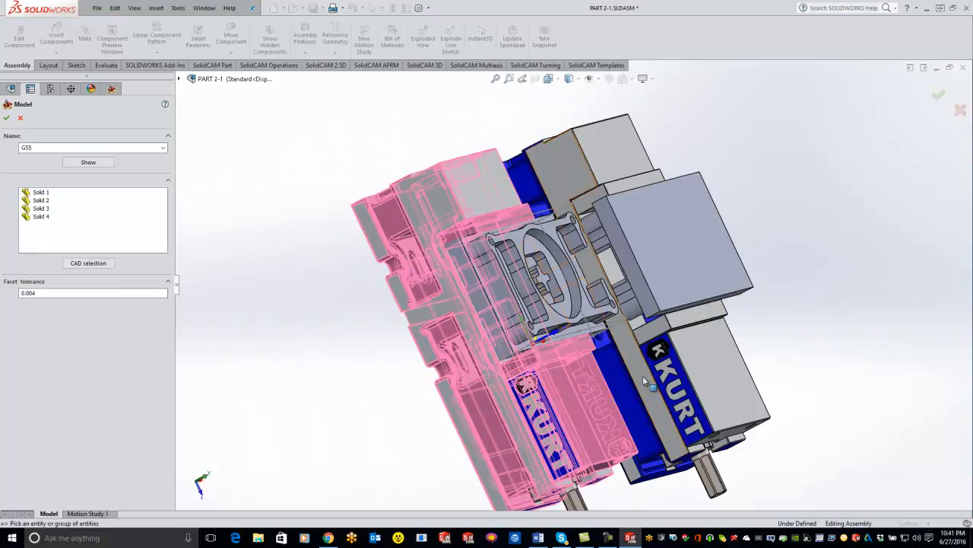
Include the first vise's rod support and hex rod in the G55 fixture
scroll(623, 421, "up", 2)
scroll(622, 420, "down", 6)
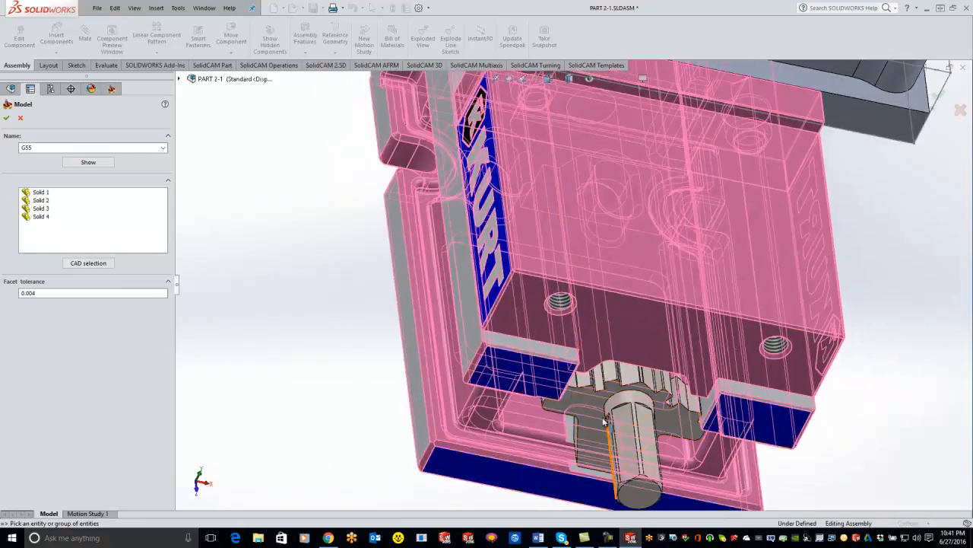
left_click(605, 423)
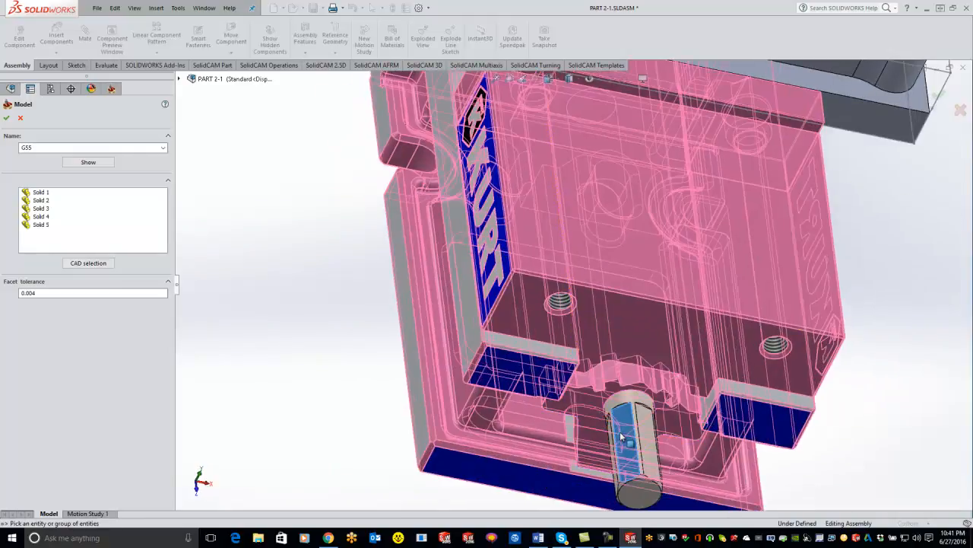
left_click(624, 436)
Add the second vise's movable jaw, front hard jaw, rod support and hex rod to the G55 fixture
scroll(771, 430, "up", 4)
scroll(800, 332, "down", 3)
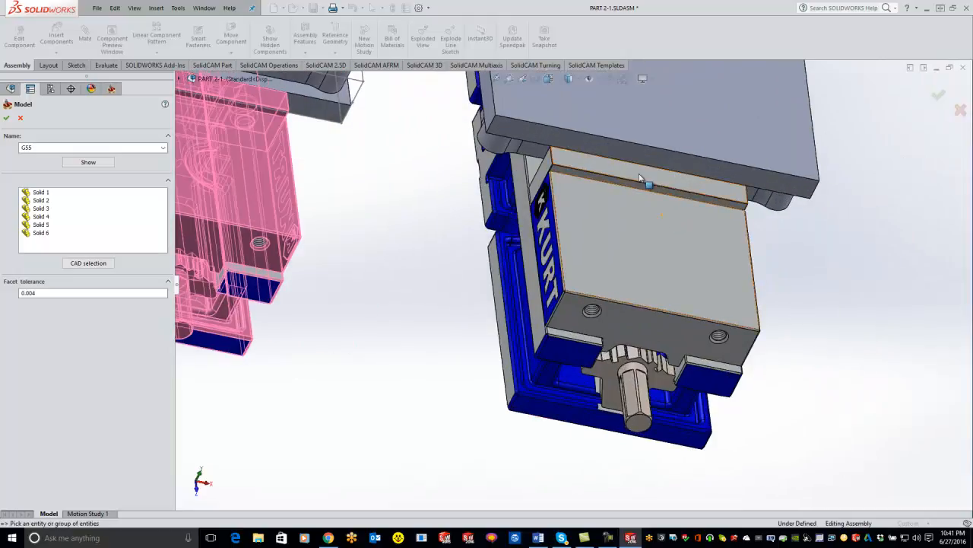
left_click(681, 306)
left_click(646, 320)
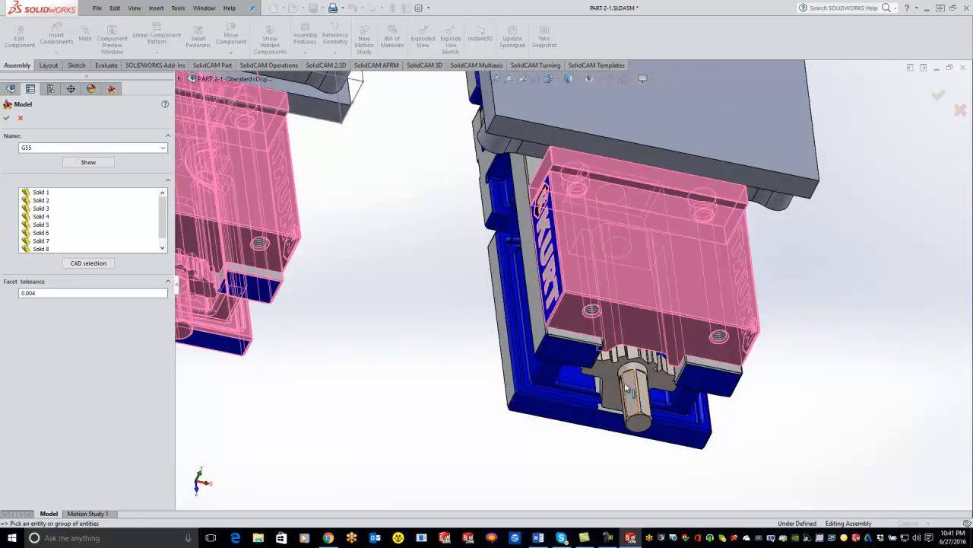
left_click(629, 388)
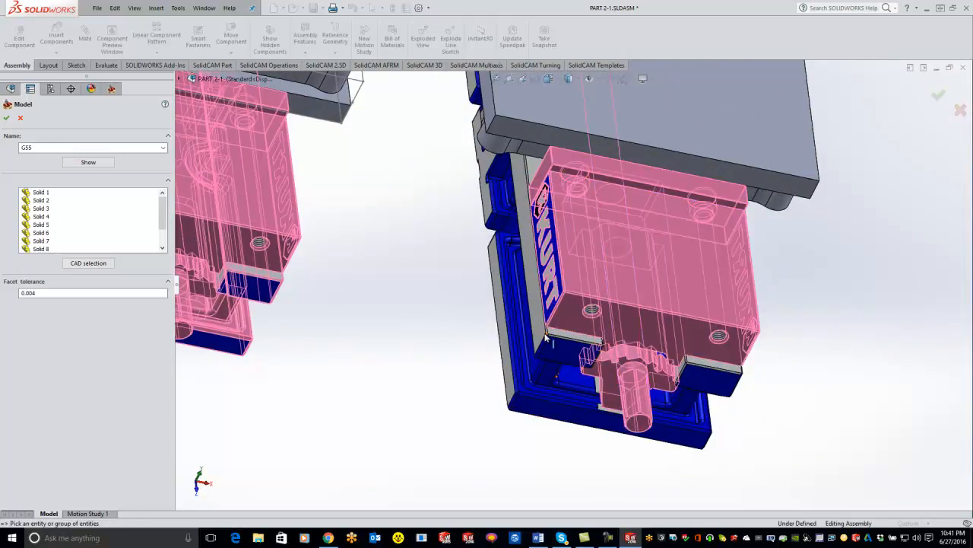
Add the second vise's base and rear hard jaw to the G55 fixture, preview the fixture and confirm it
scroll(514, 272, "up", 1)
scroll(514, 272, "up", 3)
scroll(577, 152, "down", 5)
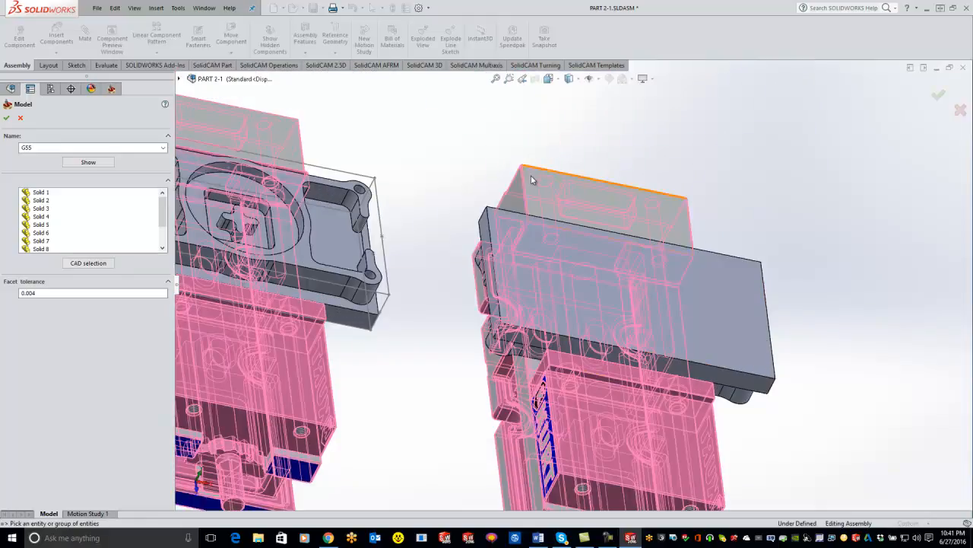
middle_click_drag(568, 264, 578, 381)
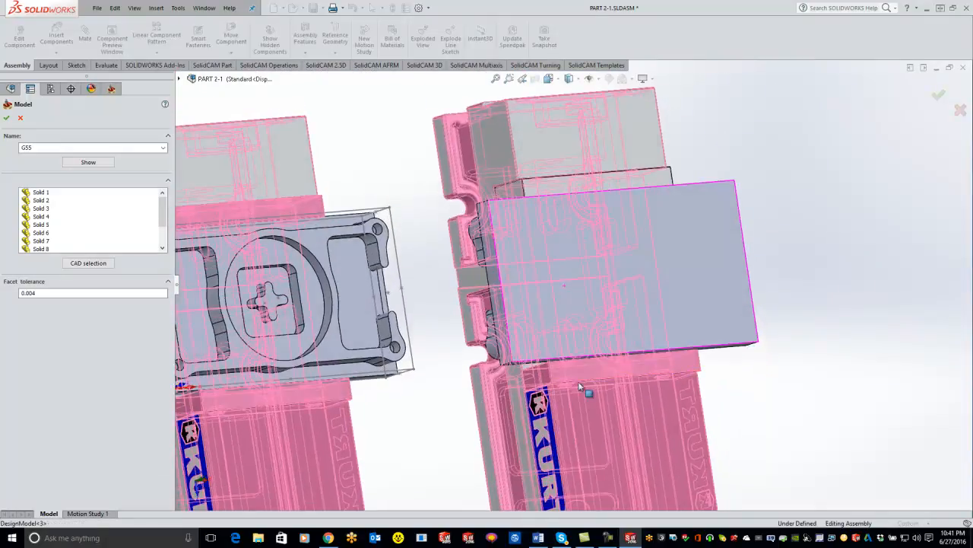
left_click(557, 188)
left_click(557, 188)
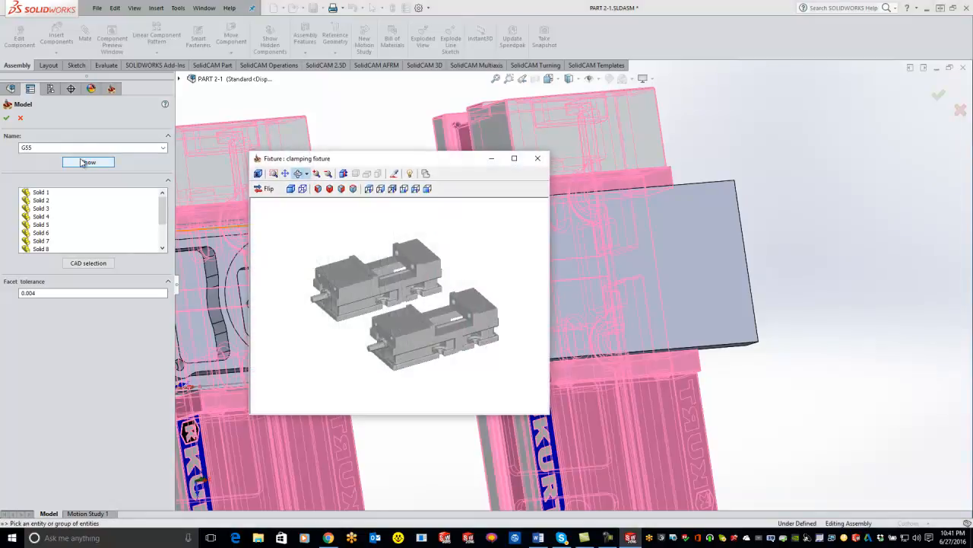
left_click(6, 119)
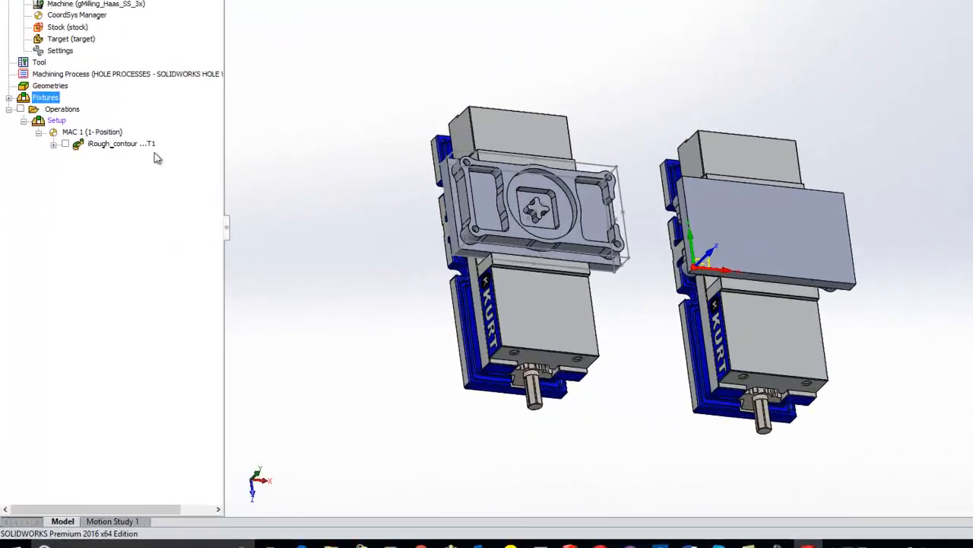
Add a new machine setup named Setup_1 after the iRough_contour operation, with MAC 2 (1- Position) as its home
right_click(111, 221)
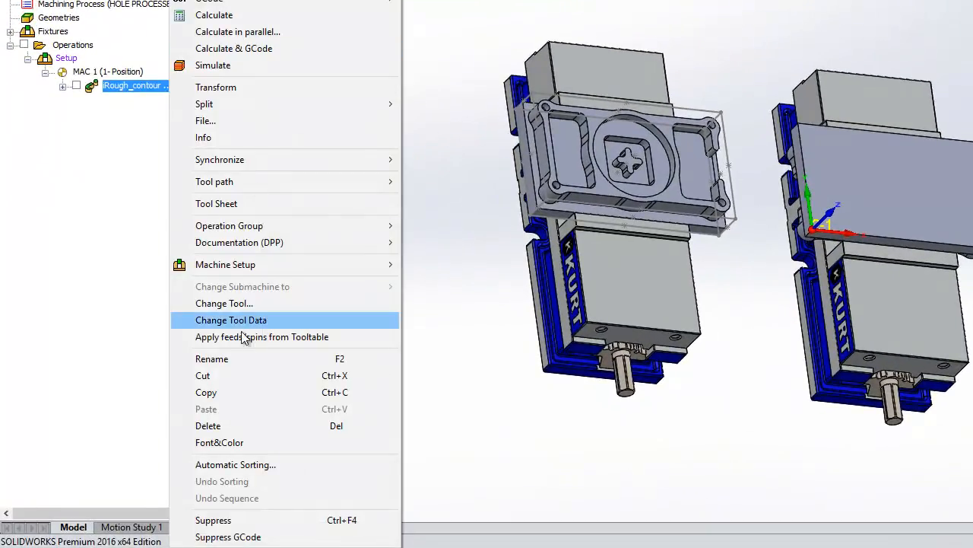
mouse_move(231, 267)
left_click(434, 283)
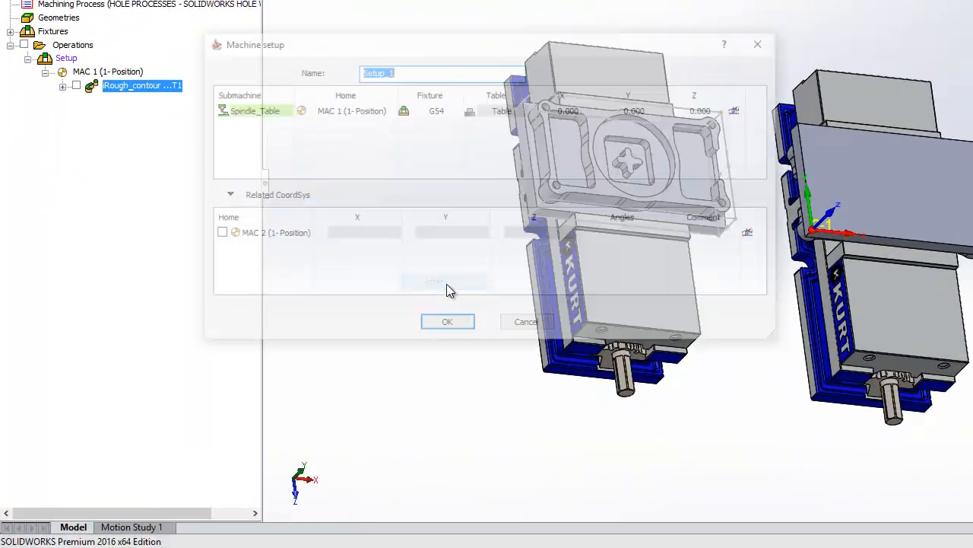
left_click(363, 114)
left_click(380, 115)
left_click(389, 111)
left_click(372, 135)
Assign fixture G55 to Setup_1 and confirm the machine setup
left_click(439, 114)
left_click(459, 112)
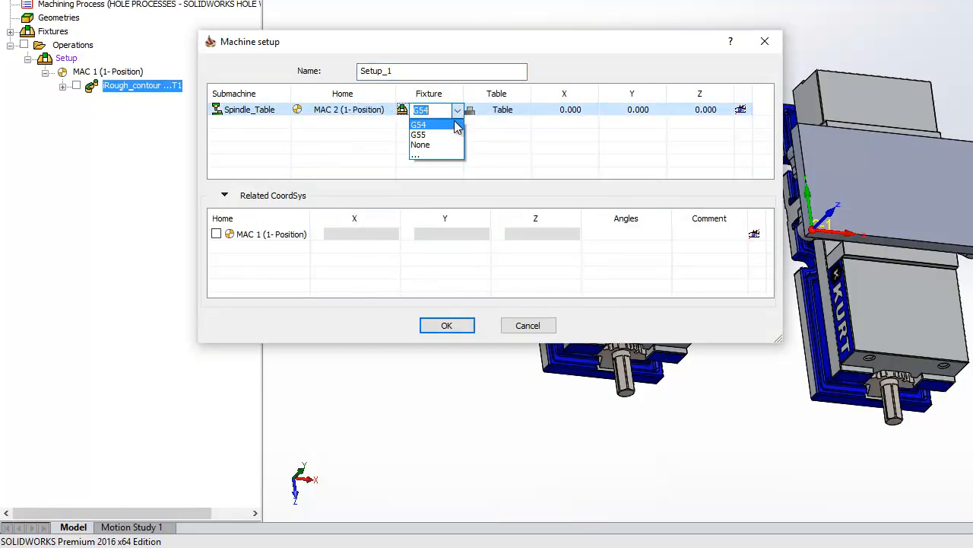
left_click(442, 134)
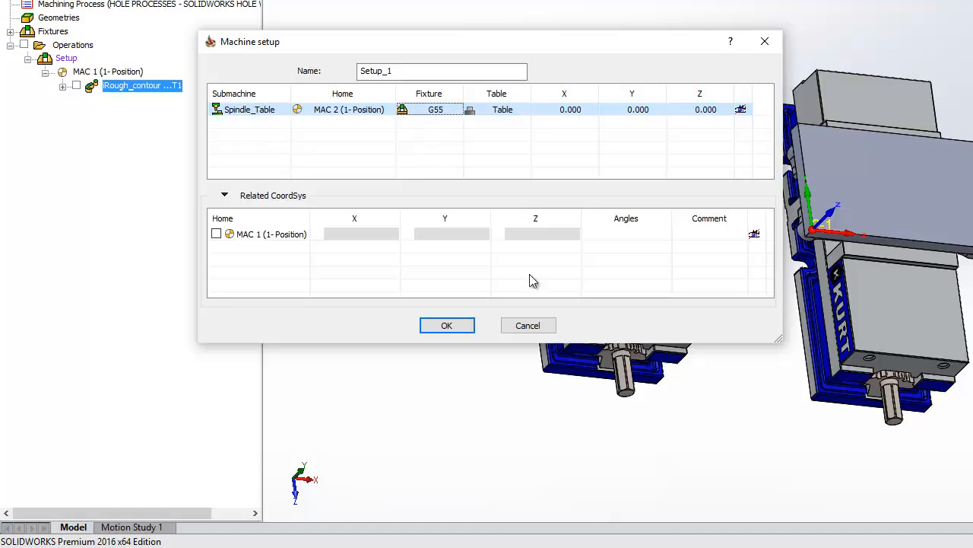
left_click(447, 327)
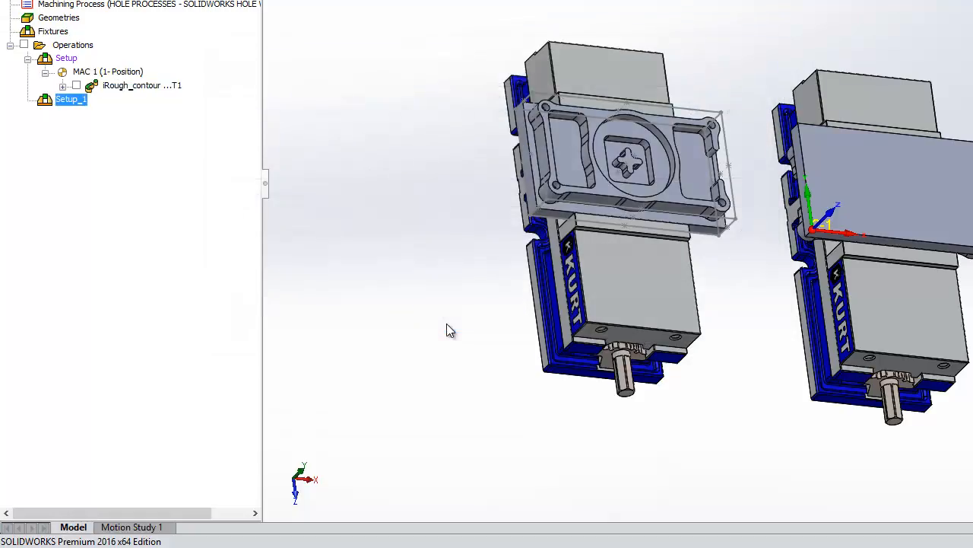
Add a Face milling operation to the CAM-Part's operations and assign it to MAC 2 (1- Position)
right_click(75, 103)
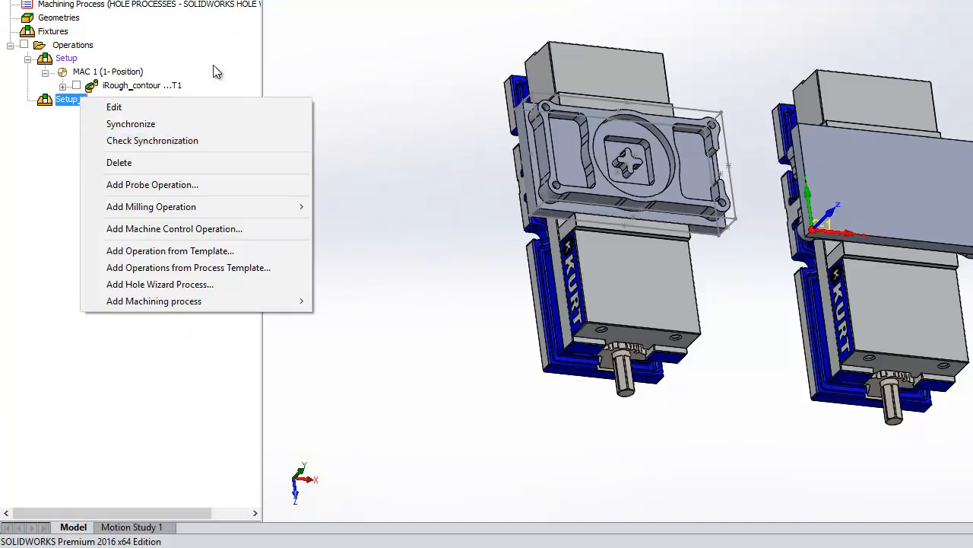
left_click(317, 65)
right_click(93, 45)
mouse_move(181, 78)
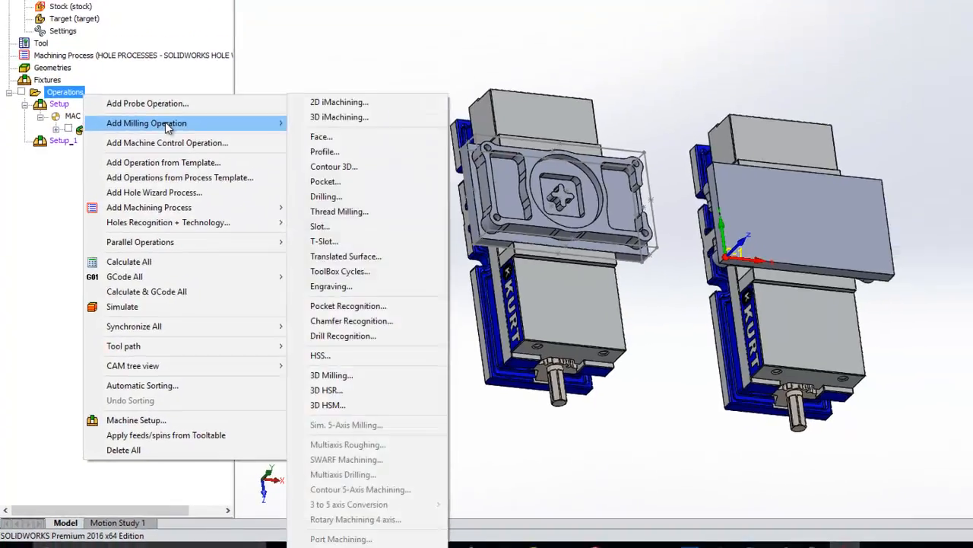
left_click(239, 224)
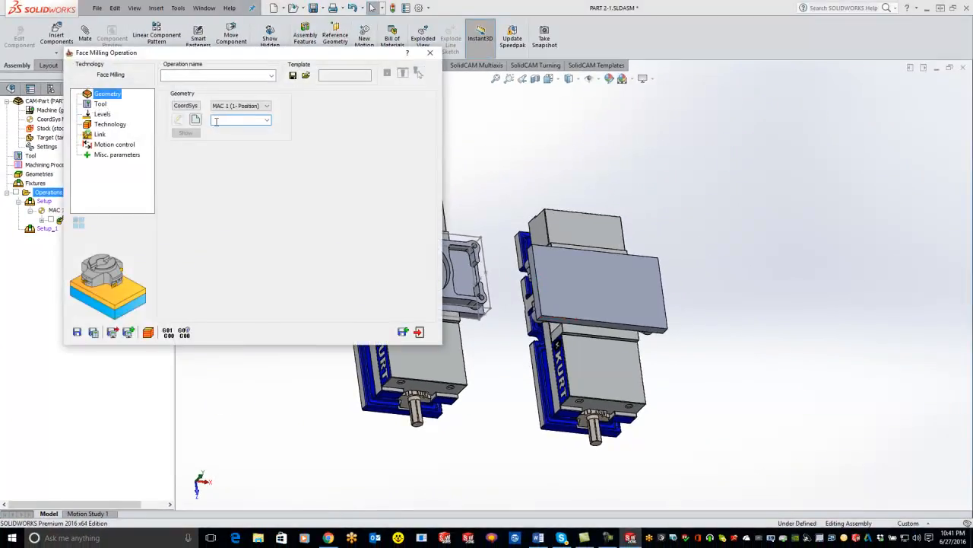
left_click(241, 106)
left_click(236, 122)
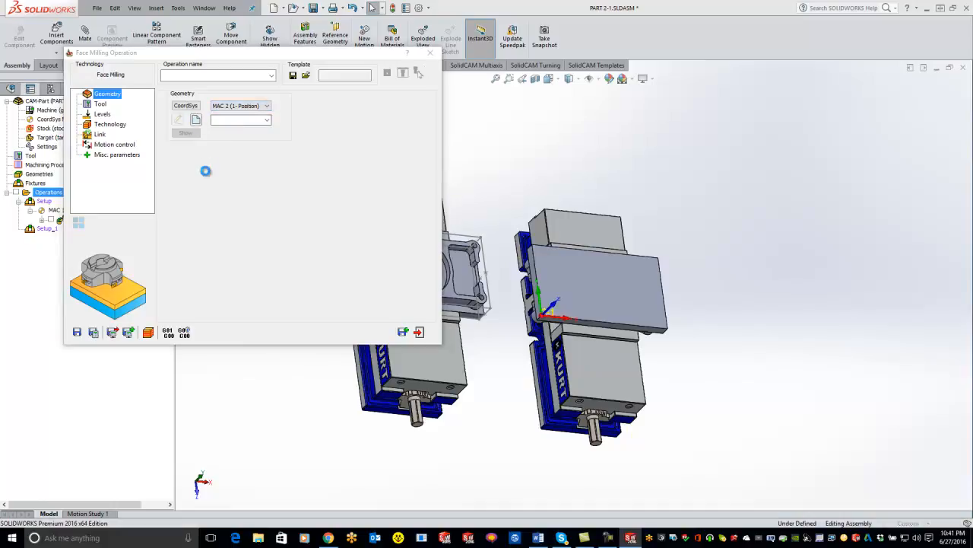
Define the facemill geometry by Faces, using the large top face of the flipped part in the second vise
left_click(22, 187)
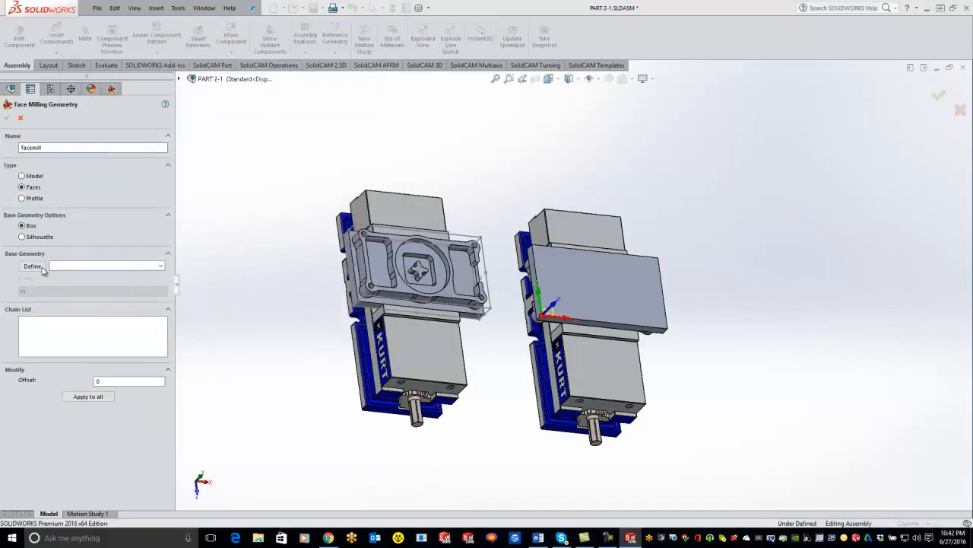
left_click(600, 277)
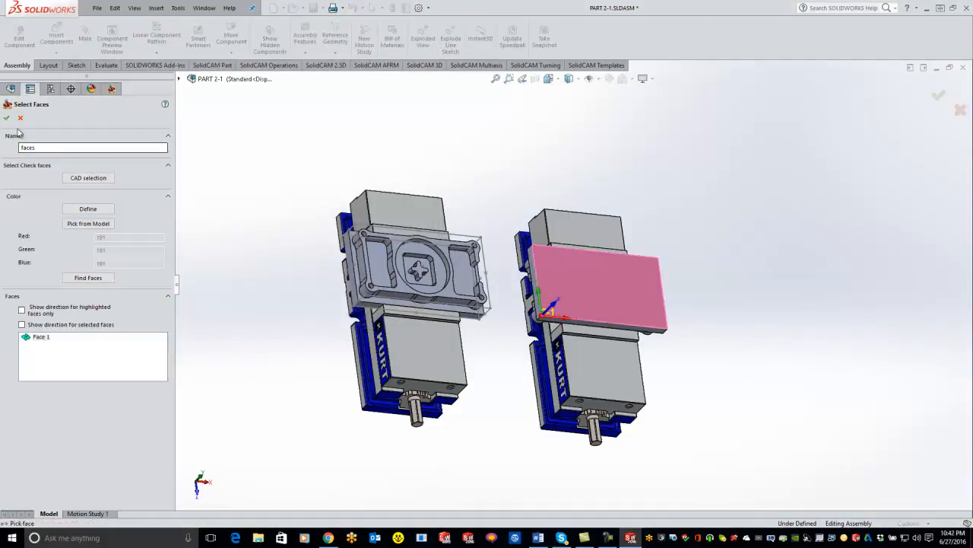
left_click(7, 118)
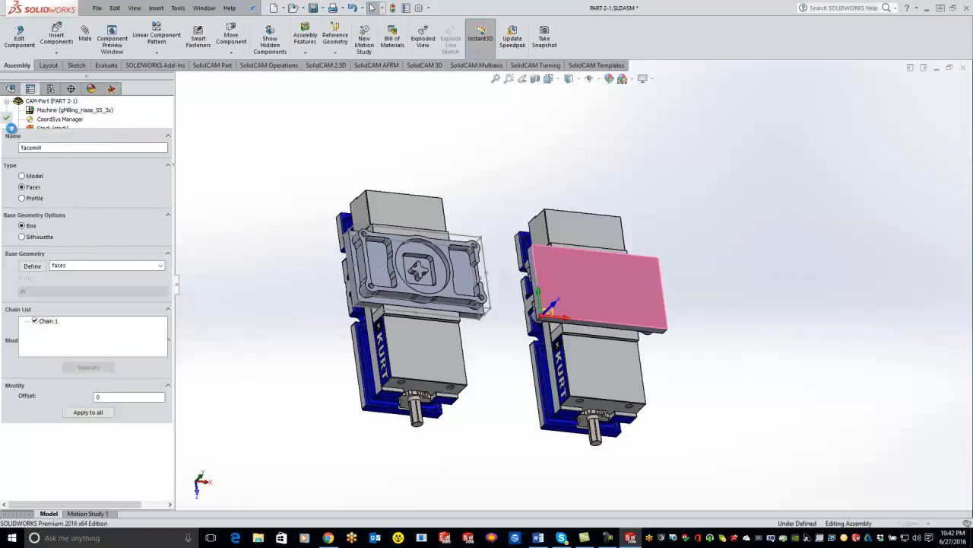
left_click(8, 119)
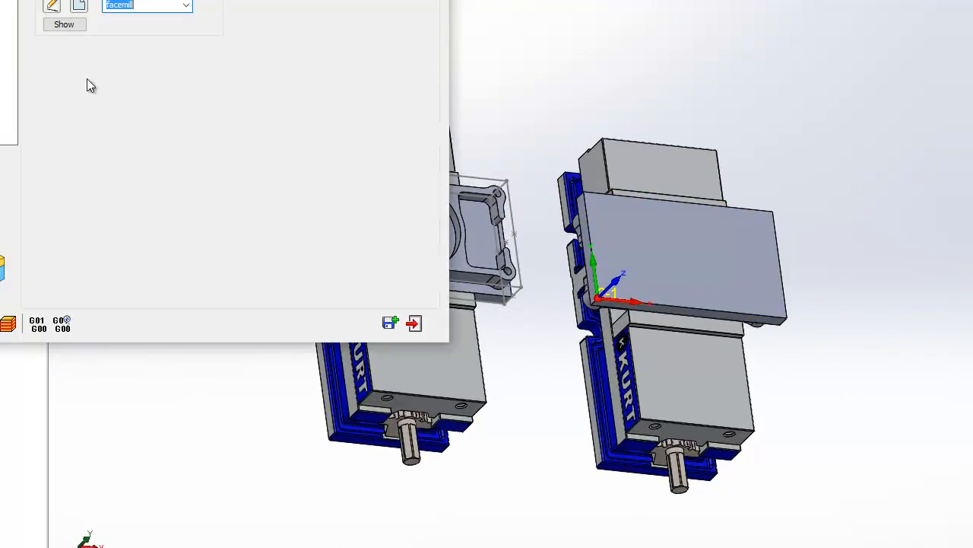
Add a face mill with a 2 inch diameter and select it as the tool for the facing operation
left_click(1, 30)
left_click(122, 188)
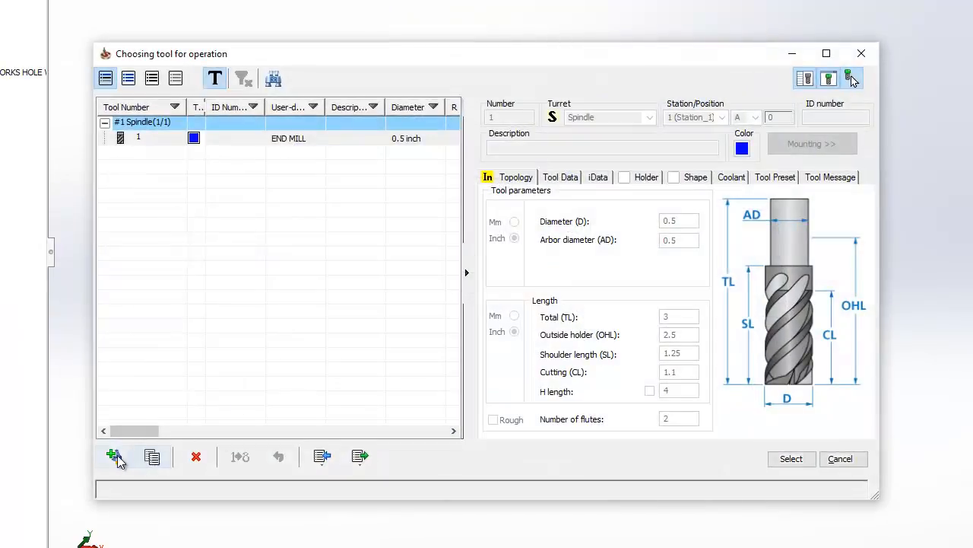
left_click(116, 458)
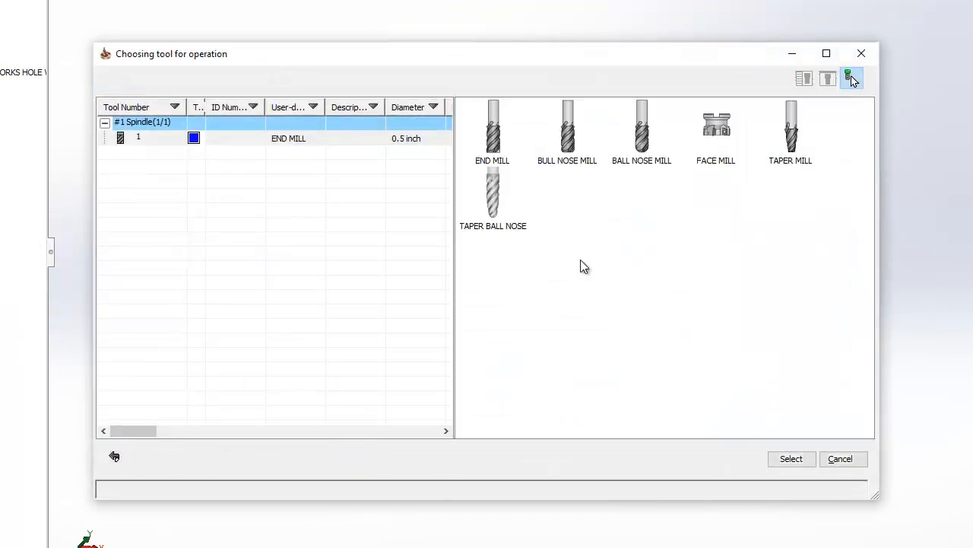
left_click(735, 148)
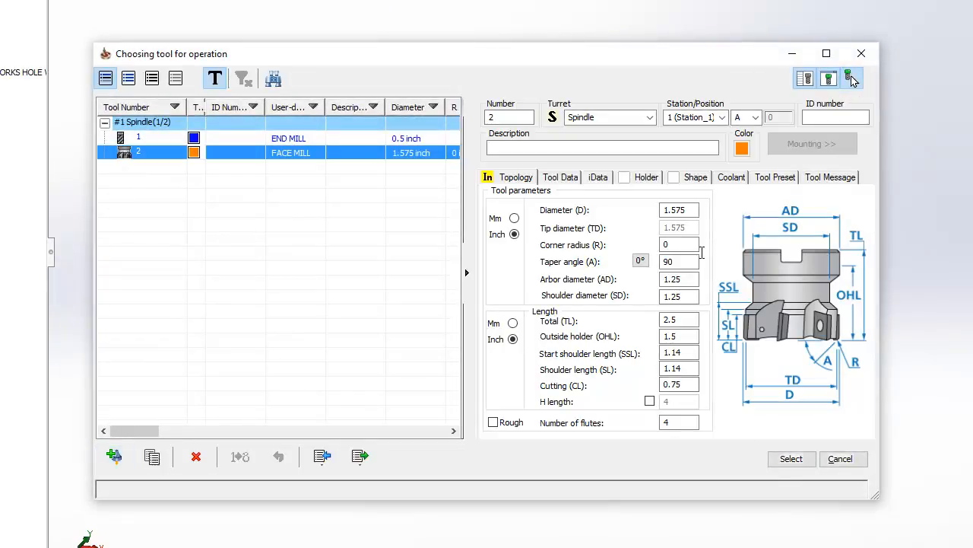
double_click(677, 210)
type("2")
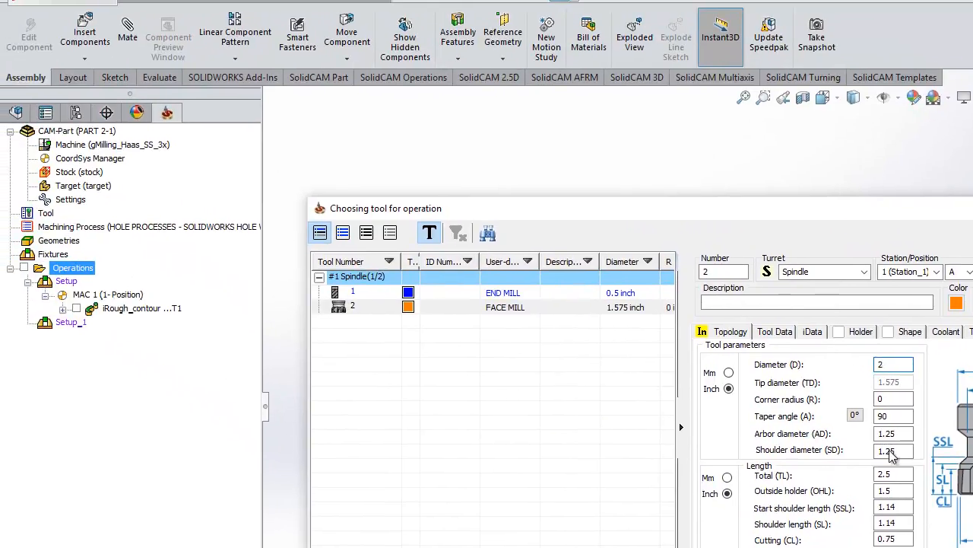
left_click(913, 544)
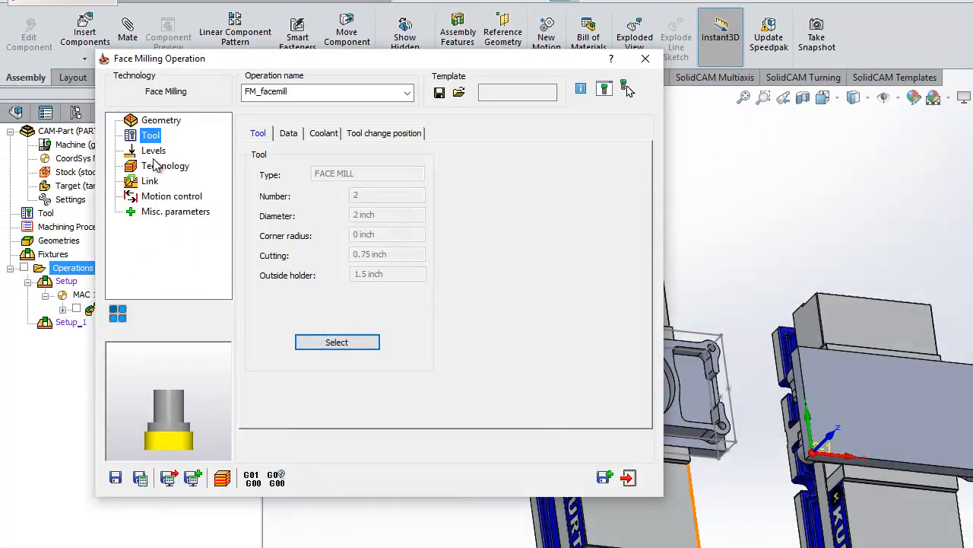
Set the face depth delta to -.01, keep the Hatch technology, and save and calculate the facing operation
left_click(153, 151)
double_click(461, 247)
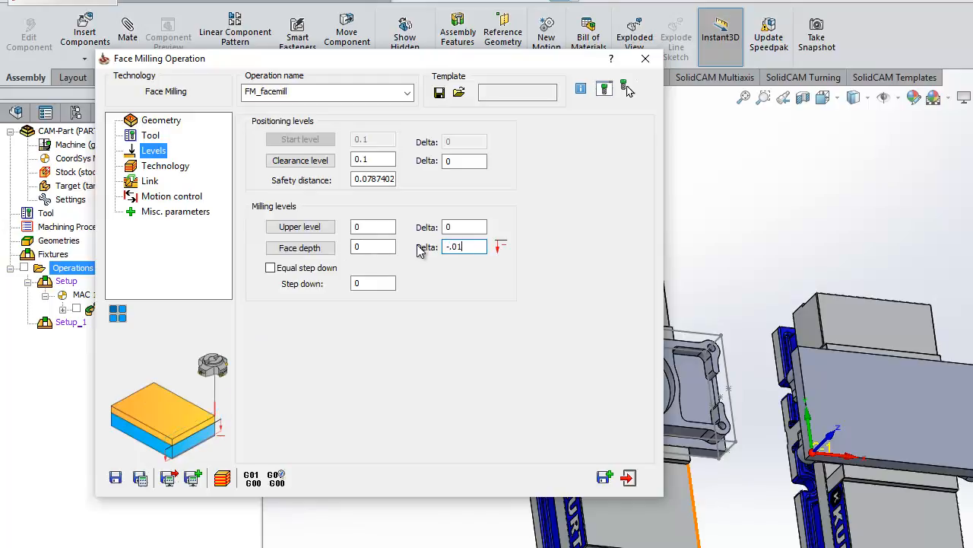
left_click(162, 166)
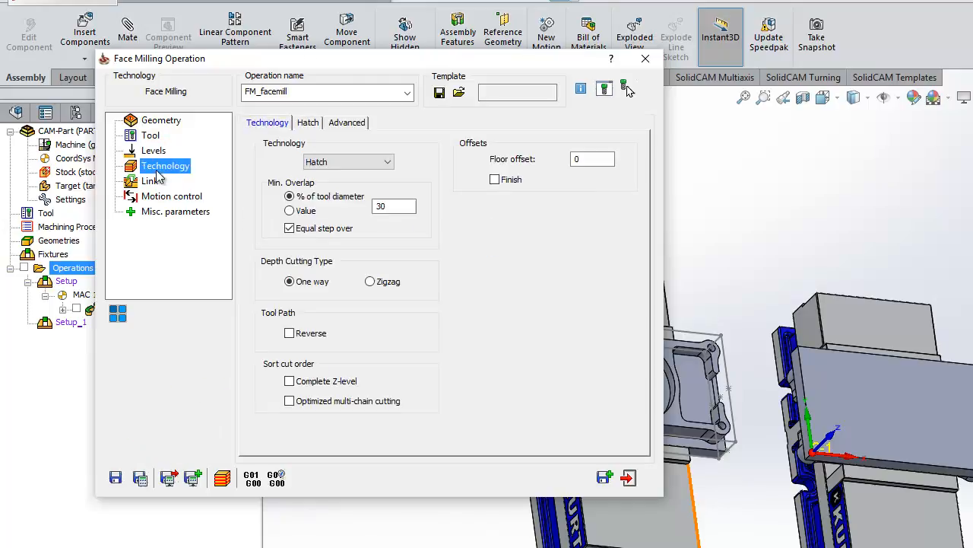
left_click(140, 477)
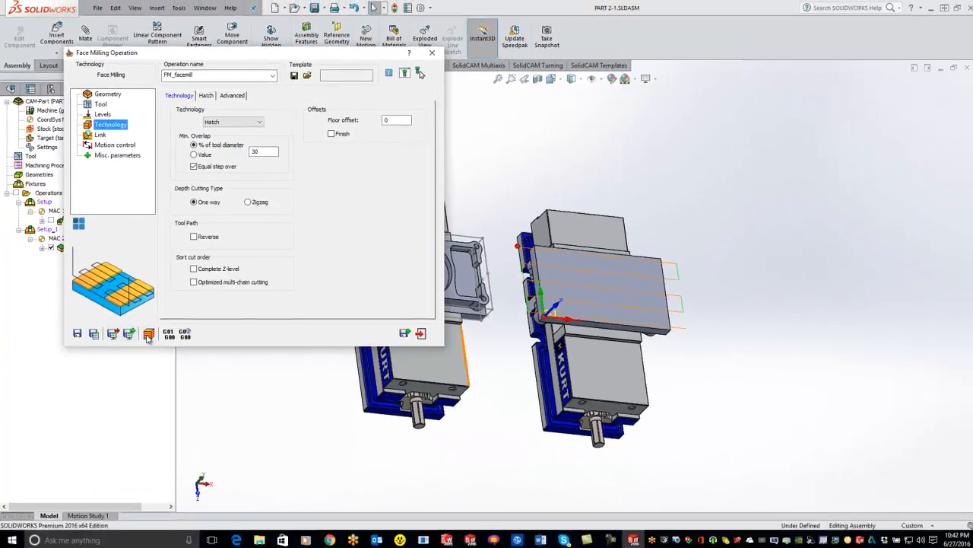
Simulate the facing operation in SolidVerify at reduced speed, and close the simulation and the operation
left_click(228, 137)
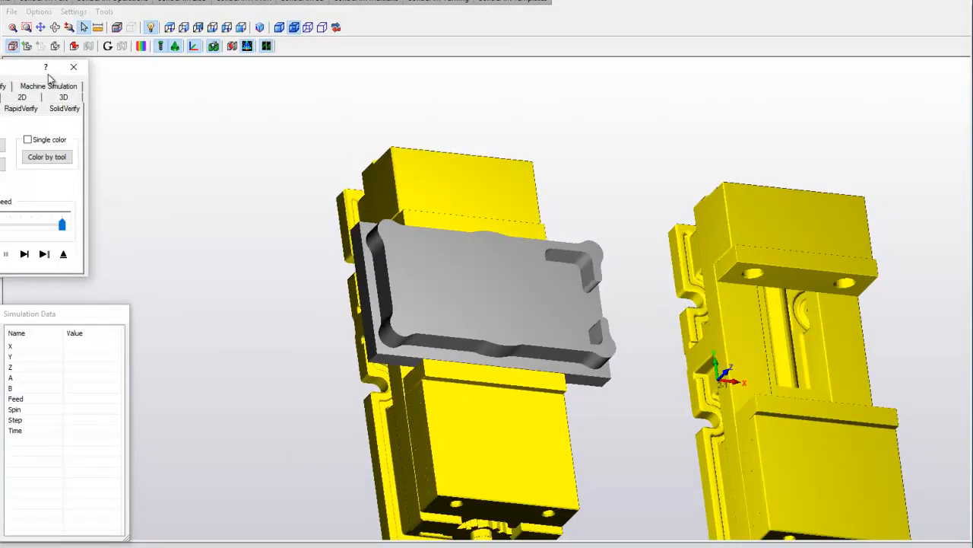
left_click(54, 46)
scroll(649, 407, "down", 3)
middle_click_drag(803, 380, 556, 350)
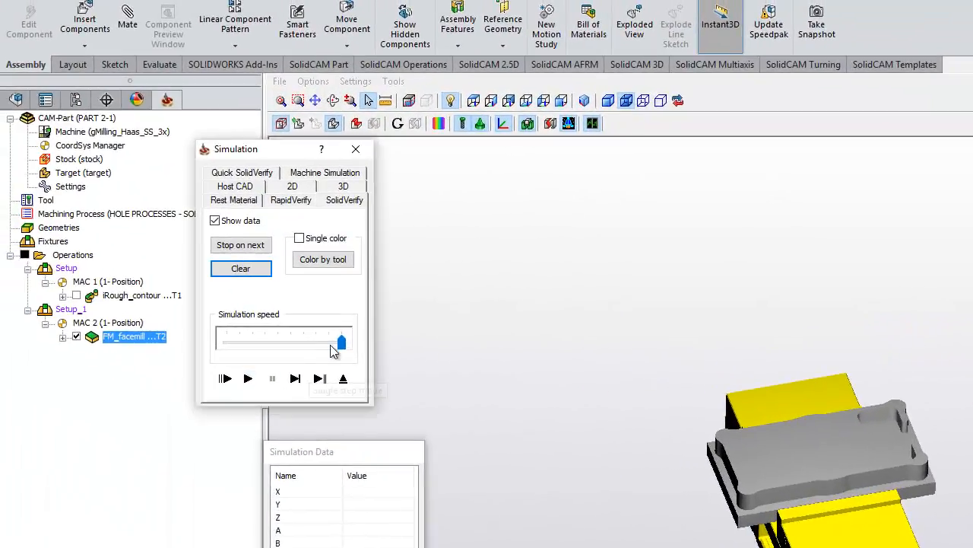
left_click_drag(333, 350, 240, 349)
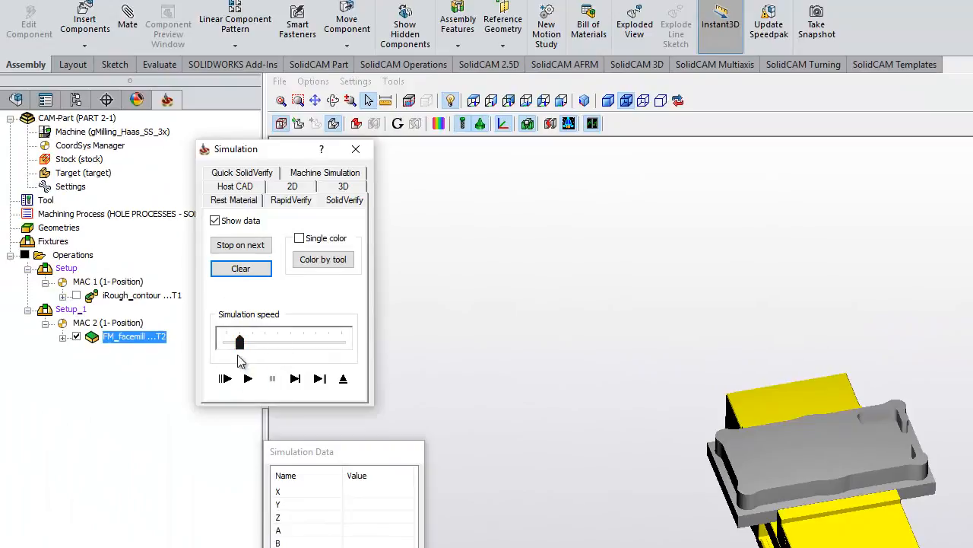
left_click(248, 378)
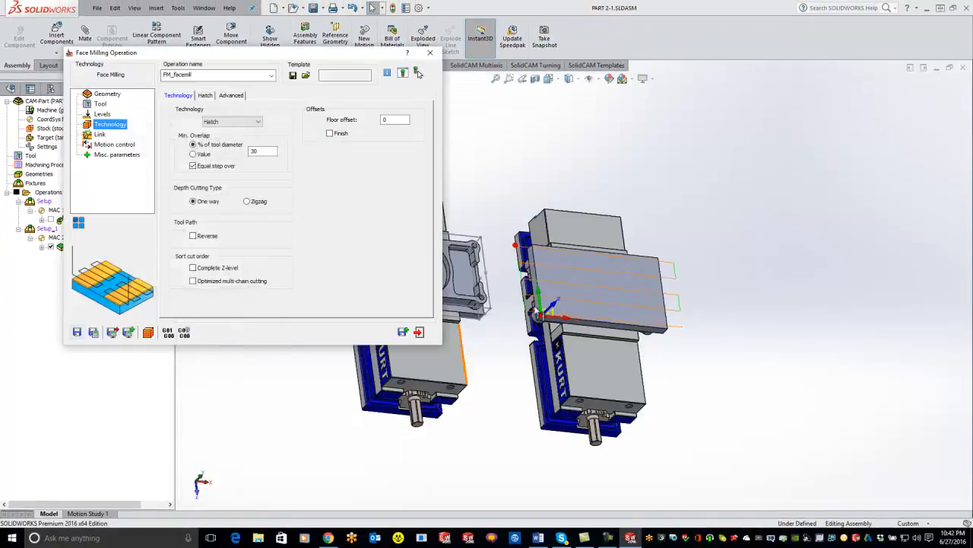
left_click(430, 53)
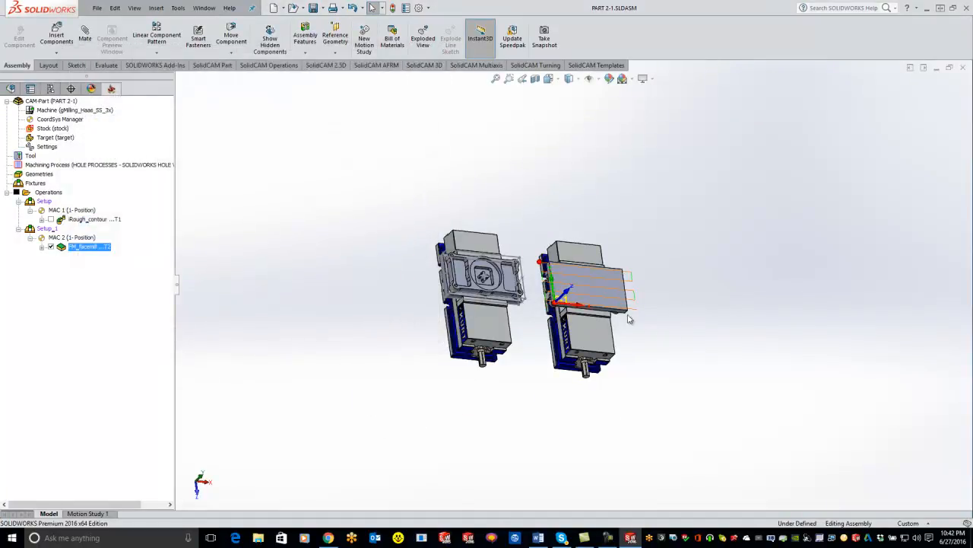
scroll(599, 294, "down", 2)
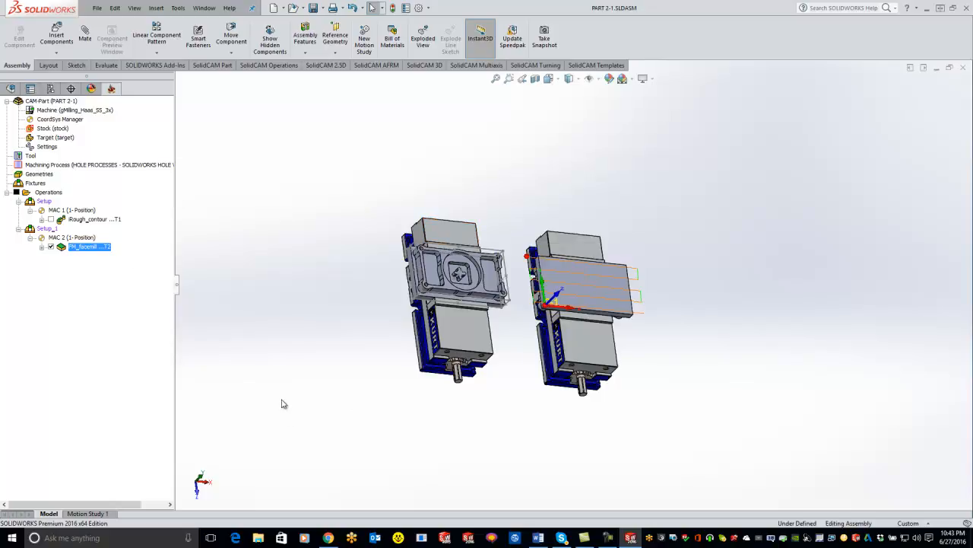
Generate the CAM-Part's tool sheet documentation in the Sheet_Full_DOCX style with all sections included
right_click(65, 103)
mouse_move(120, 180)
left_click(214, 191)
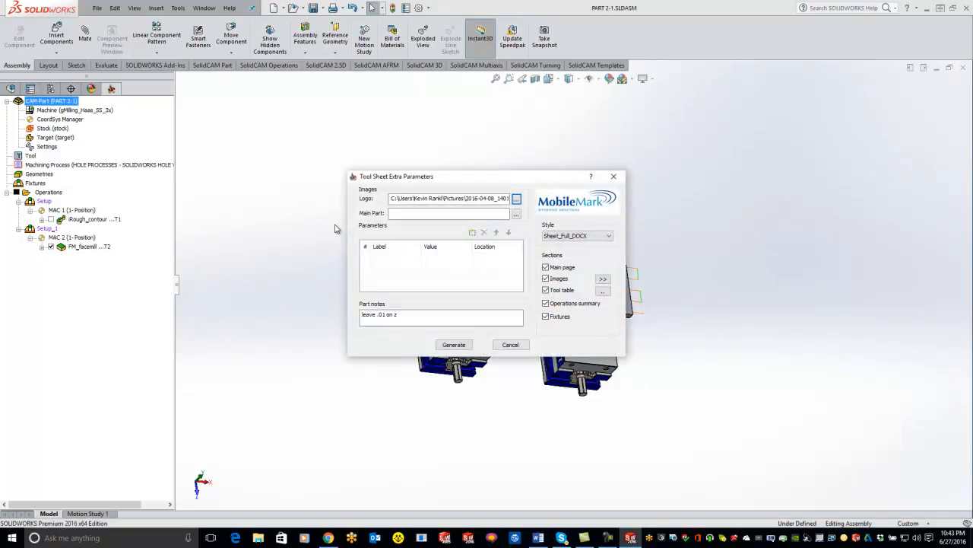
left_click(454, 344)
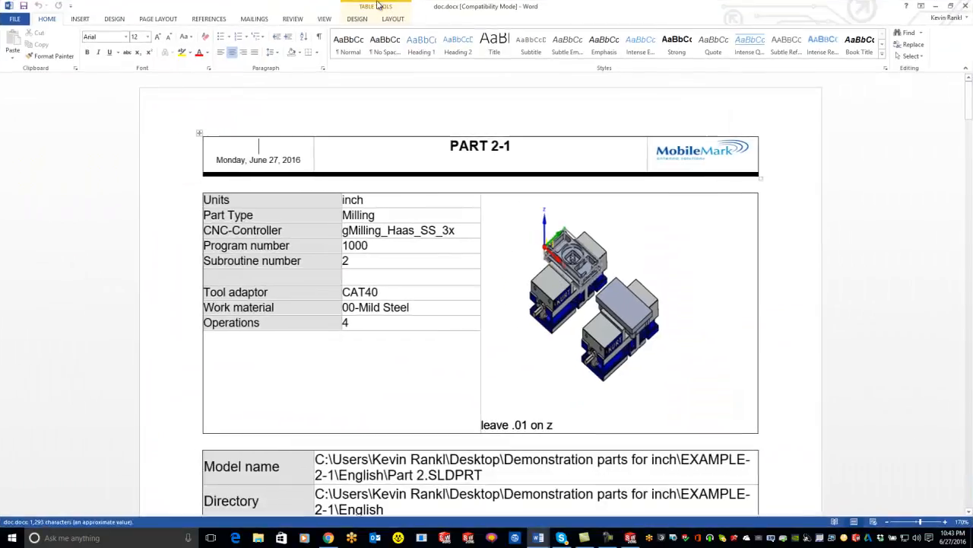
In the generated Word tool sheet, replace the placeholder caption under the first page 2 image with Op1
scroll(598, 278, "down", 3)
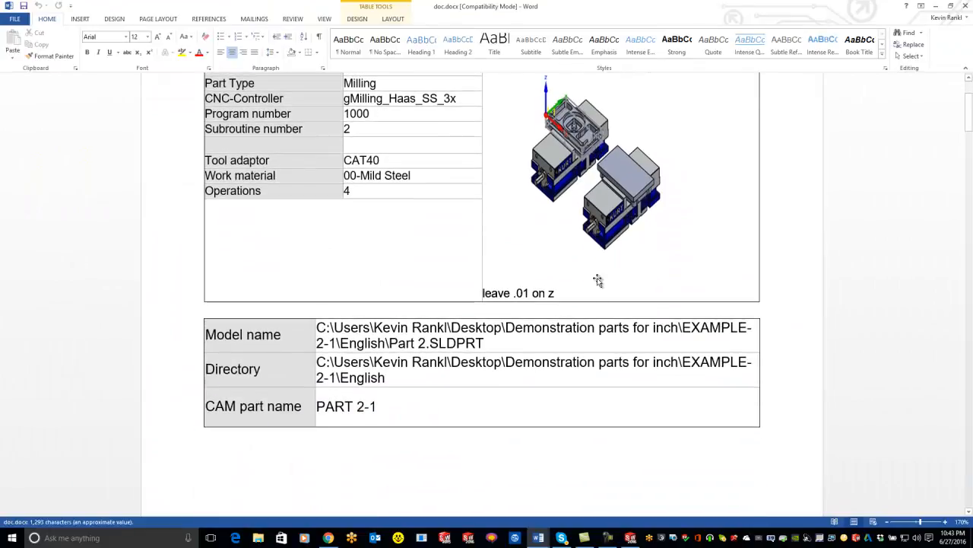
scroll(584, 232, "down", 15)
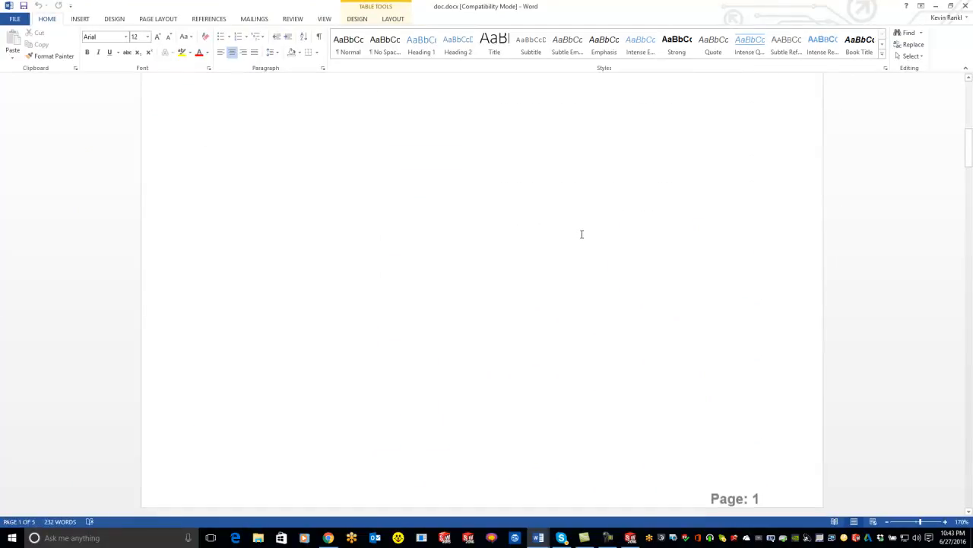
scroll(456, 263, "down", 4)
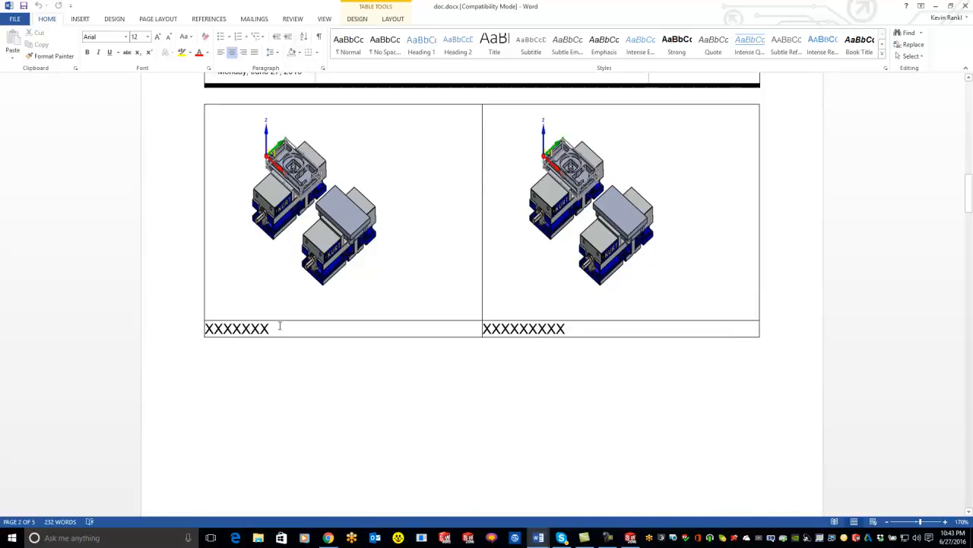
left_click_drag(281, 325, 195, 326)
type("Op1")
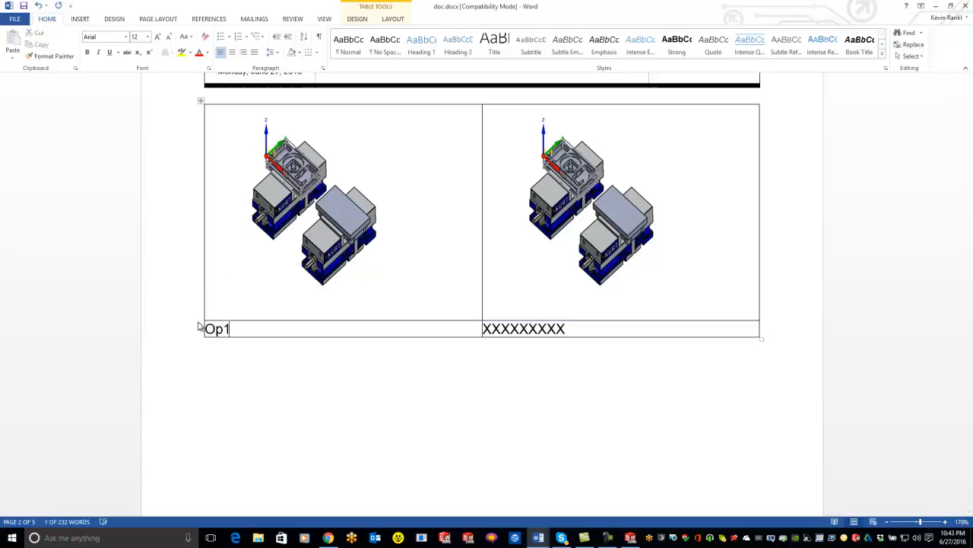
triple_click(600, 330)
left_click(612, 397)
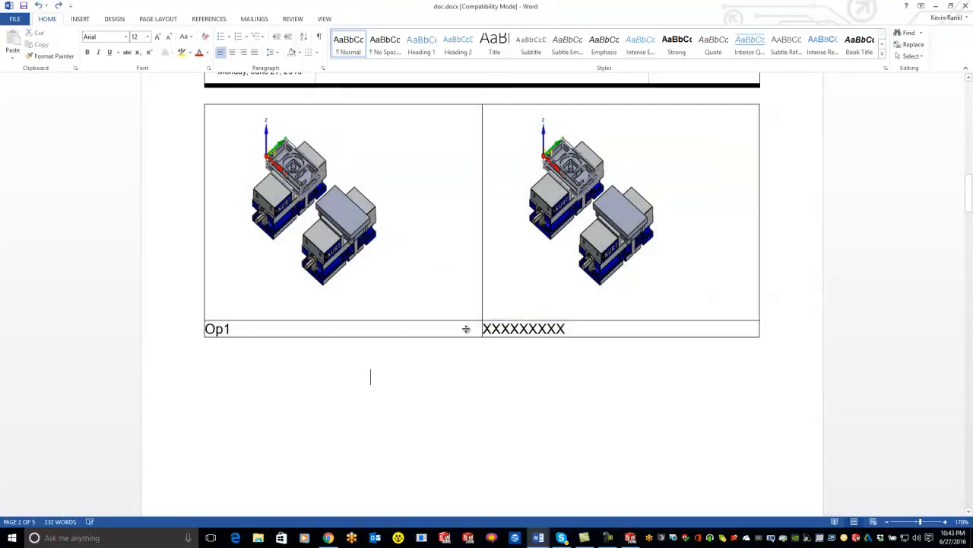
Review the tool table, operations summary and G55 fixture image in the tool sheet, and close the document
scroll(465, 260, "down", 6)
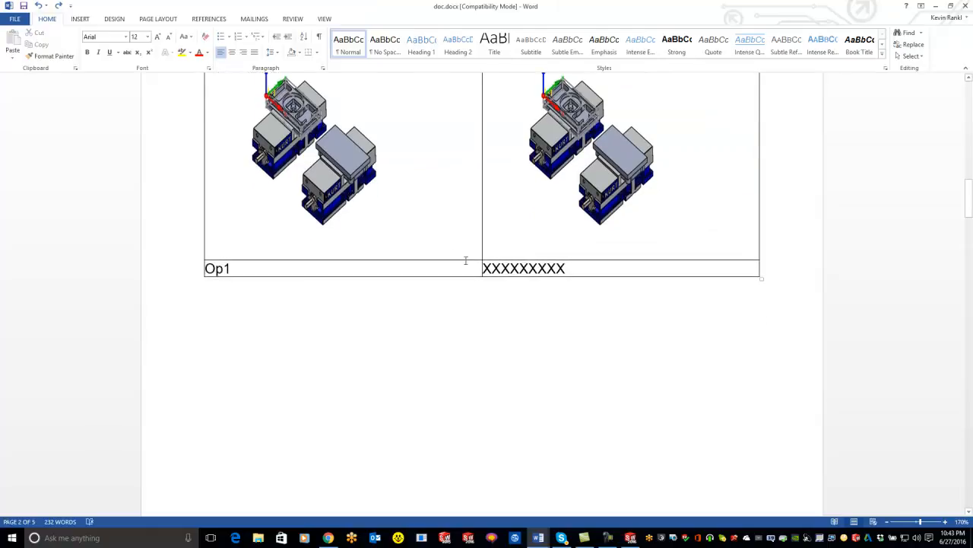
scroll(463, 281, "down", 15)
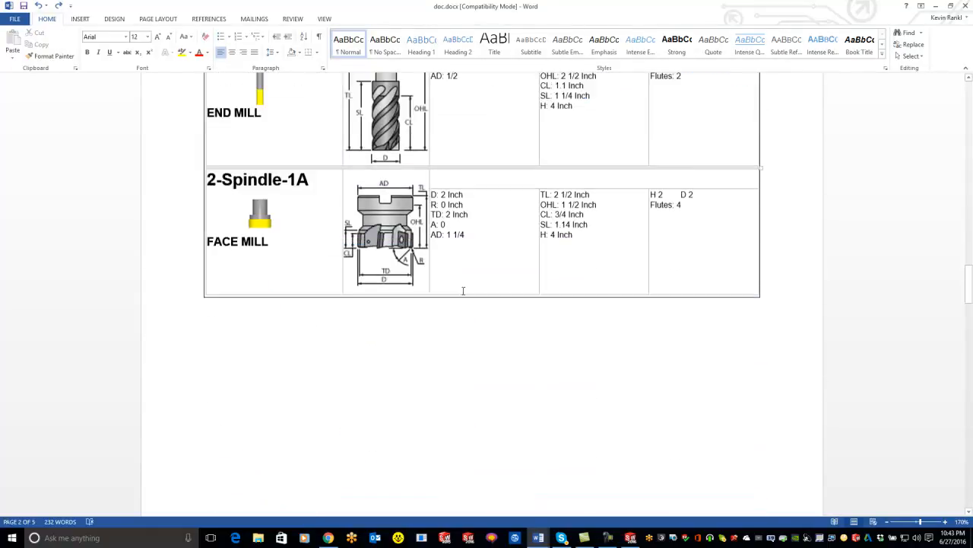
scroll(464, 295, "down", 12)
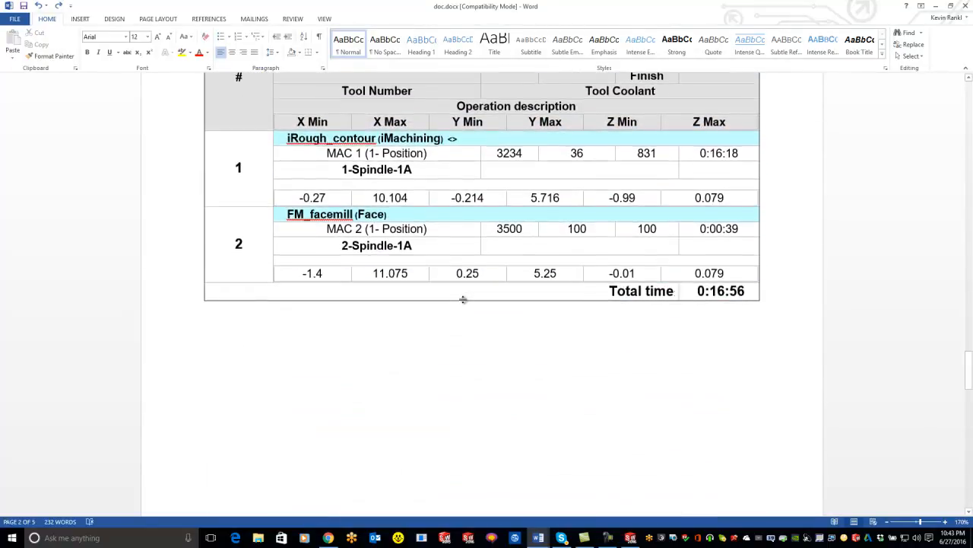
scroll(463, 305, "down", 10)
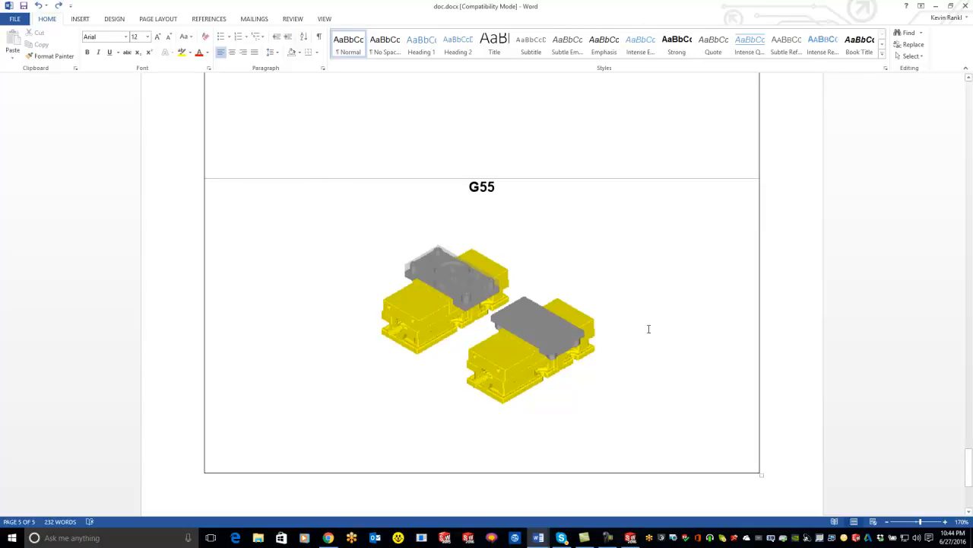
left_click(965, 6)
left_click(493, 287)
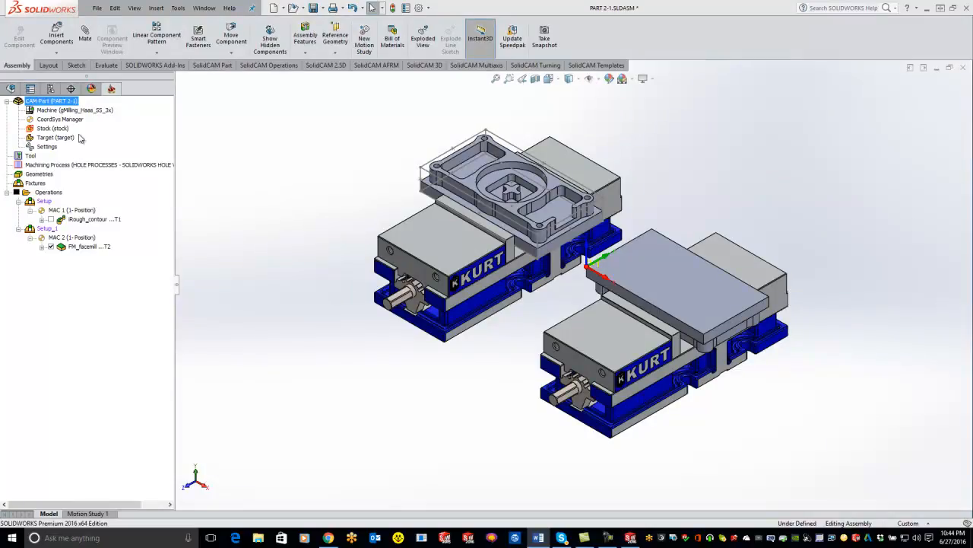
Close the PART 2-1 CAM-Part and open the recent CAM-Part Sensor Housing In Vise iMachining
right_click(68, 105)
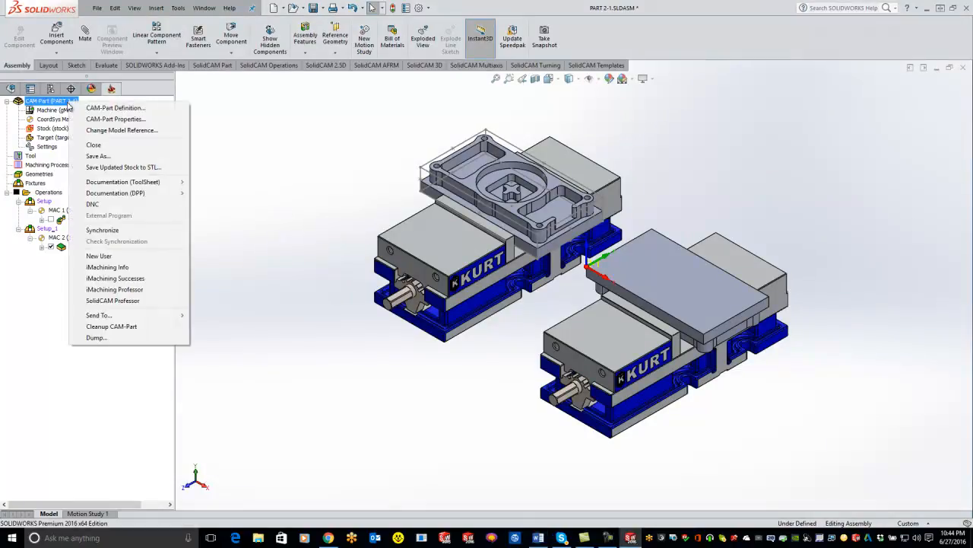
left_click(99, 144)
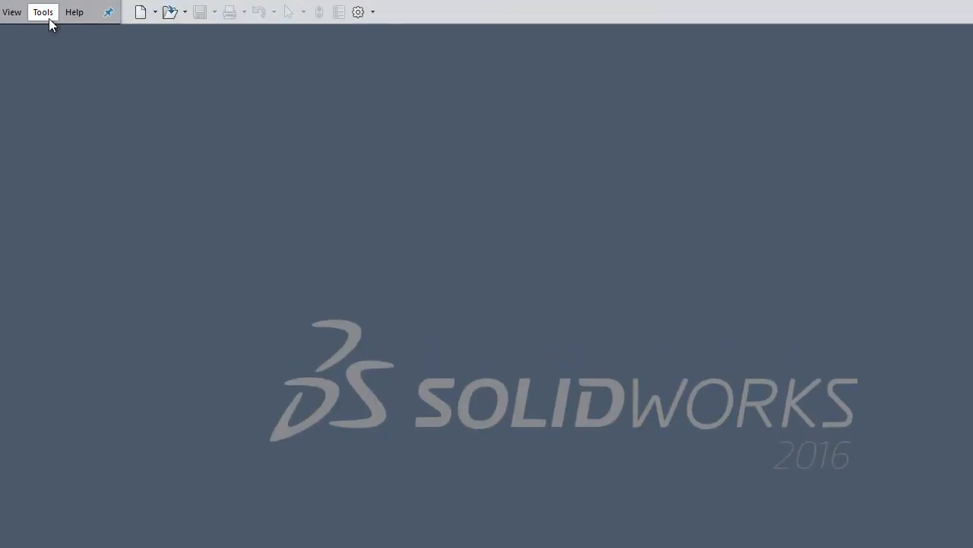
left_click(48, 19)
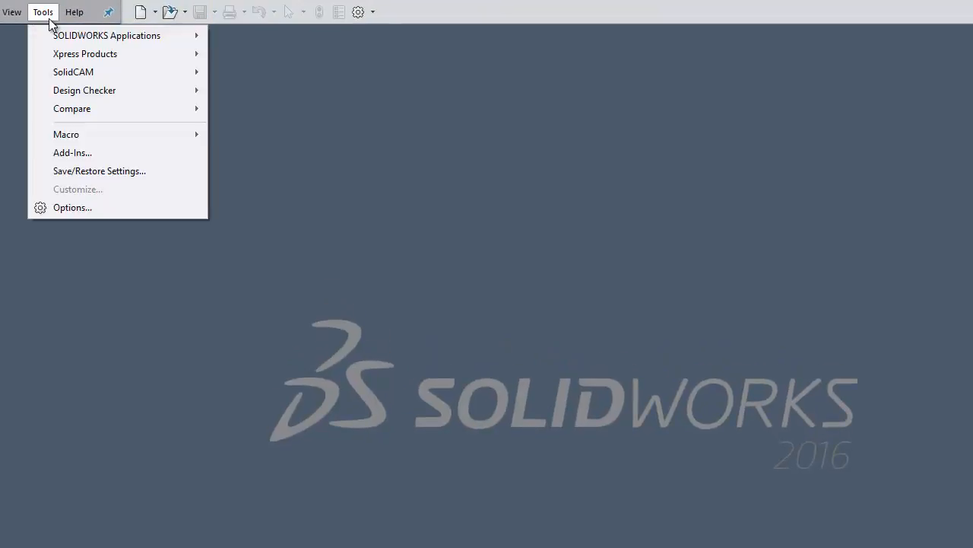
mouse_move(76, 71)
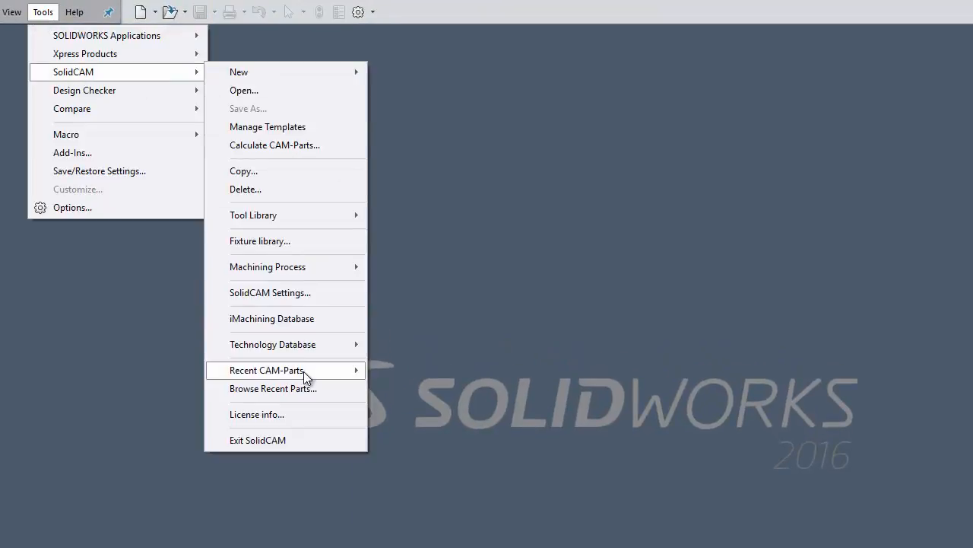
mouse_move(303, 371)
left_click(446, 425)
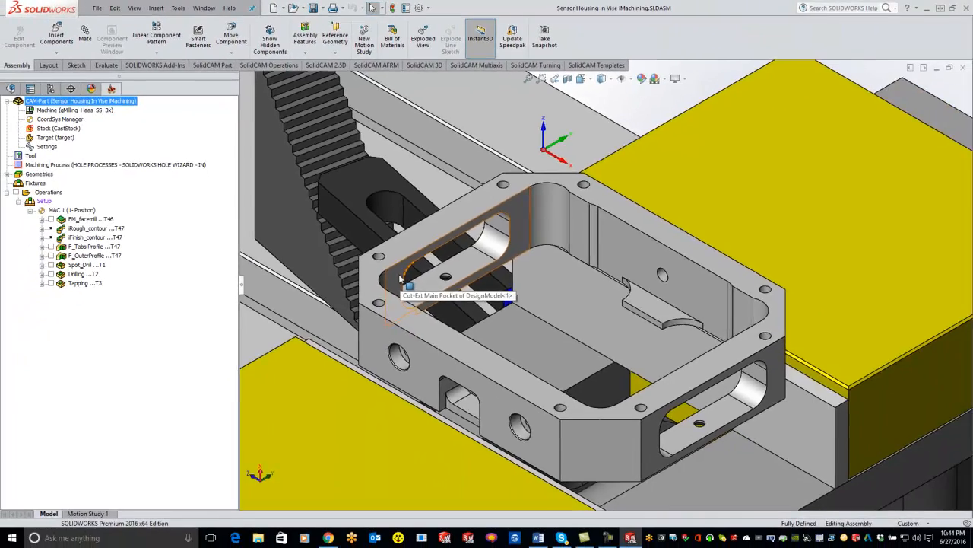
Inspect the full sensor housing fixture on its T-slot table and open the SolidVerify simulation for all operations
key("f")
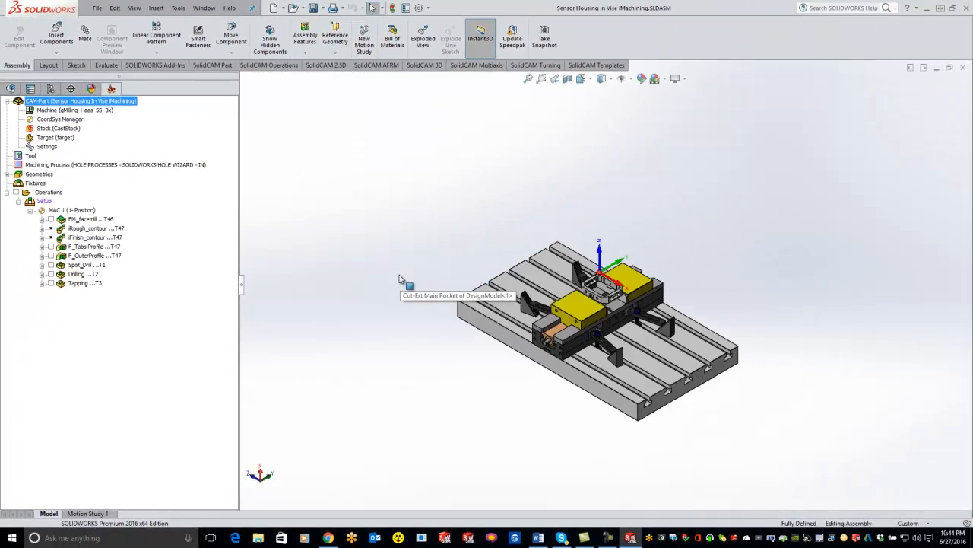
middle_click_drag(609, 311, 639, 362)
middle_click_drag(804, 304, 804, 315)
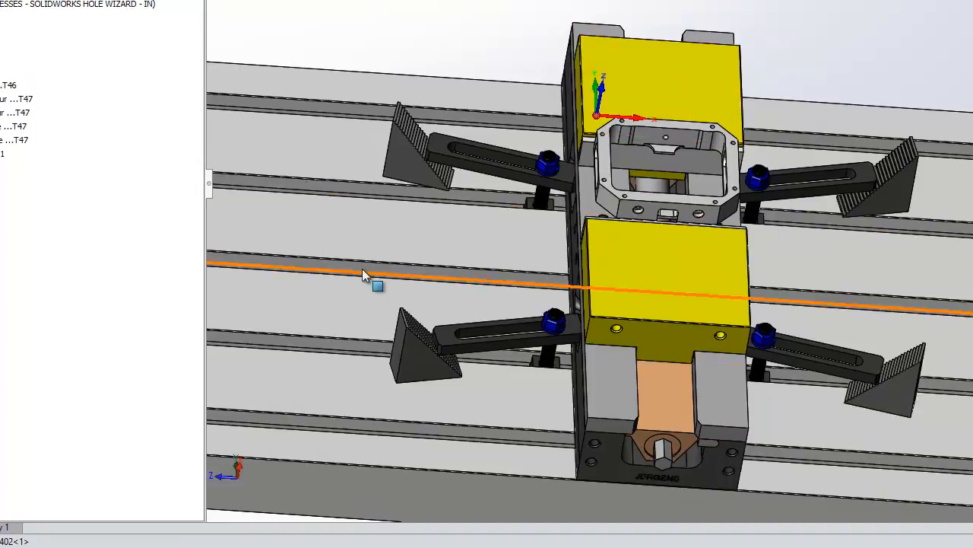
middle_click_drag(502, 243, 544, 269)
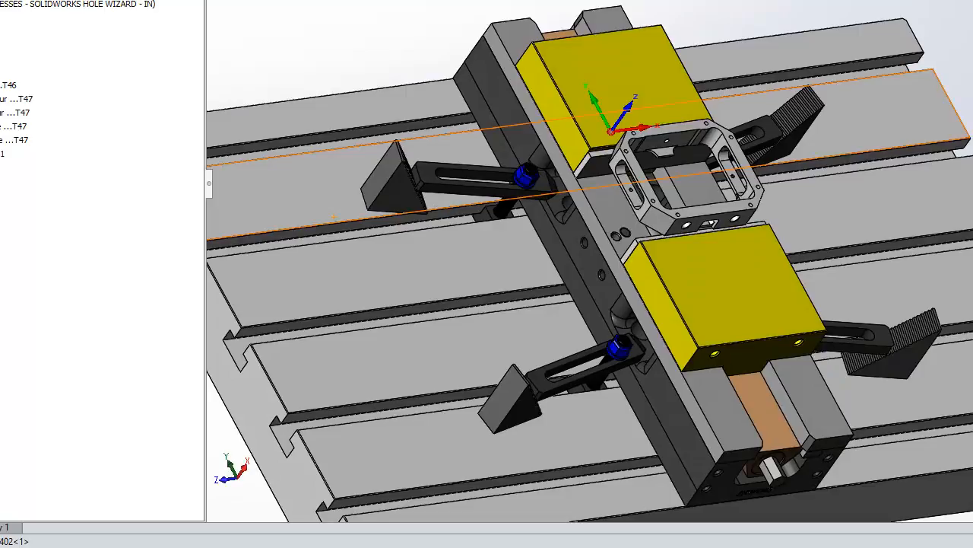
right_click(2, 46)
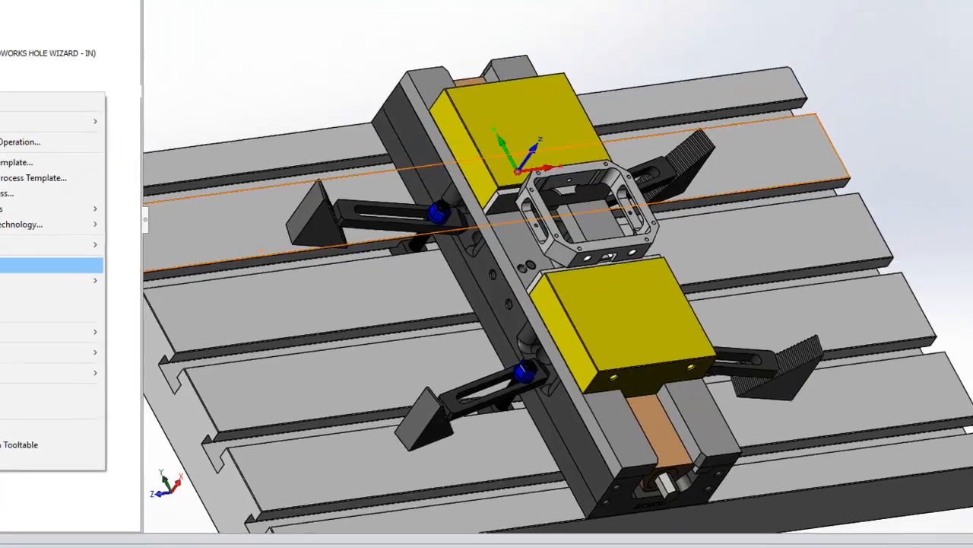
left_click(21, 282)
left_click(44, 95)
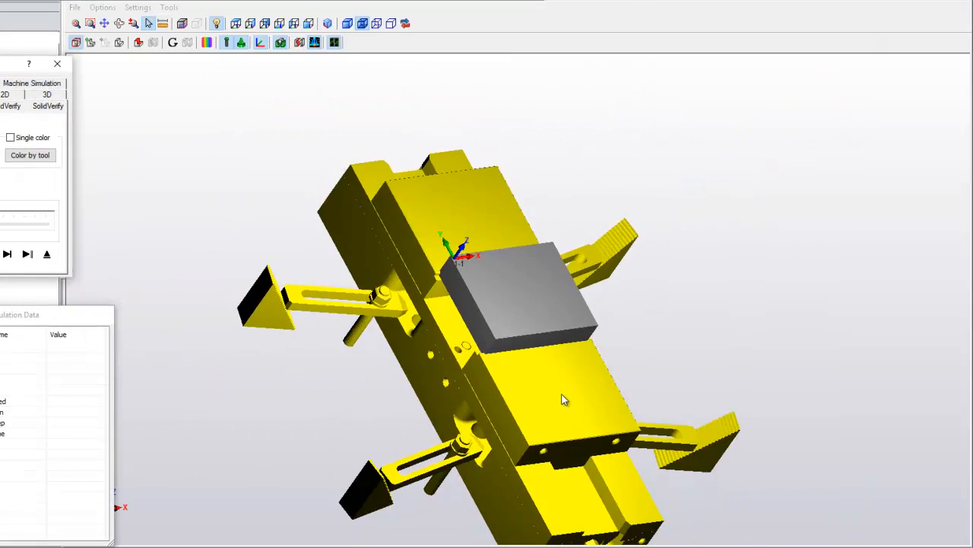
Run the SolidVerify simulation of the sensor housing operations, raise its speed to maximum, and close the simulation
middle_click_drag(563, 399, 513, 370)
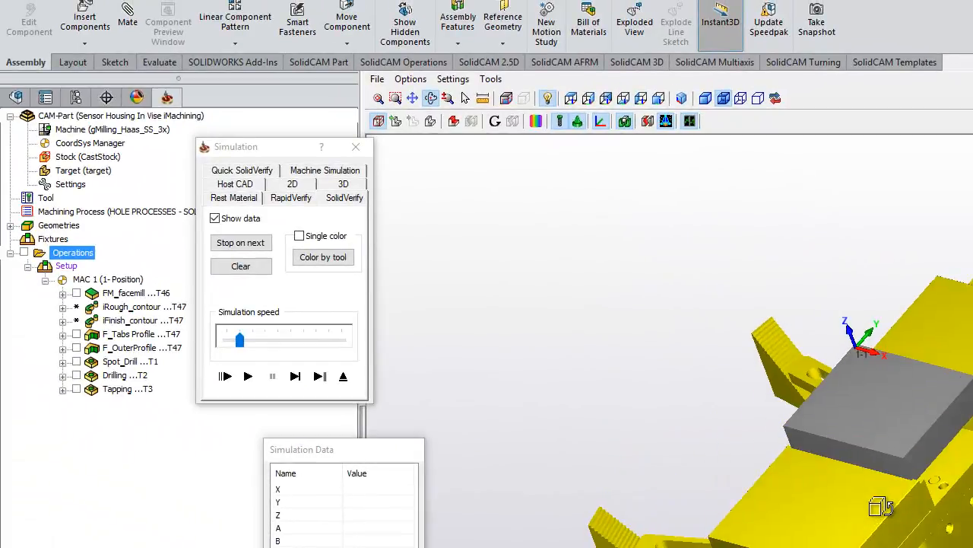
middle_click_drag(881, 506, 891, 506)
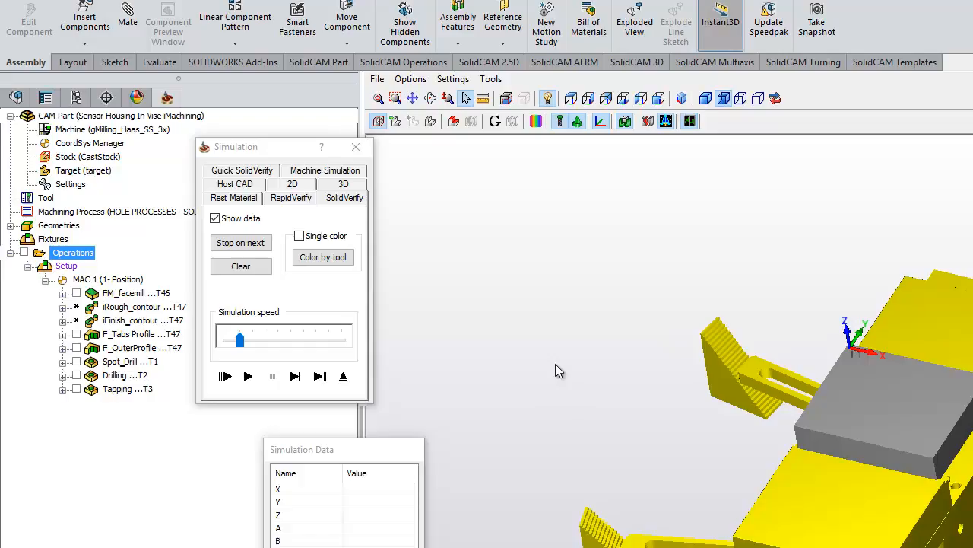
left_click(248, 376)
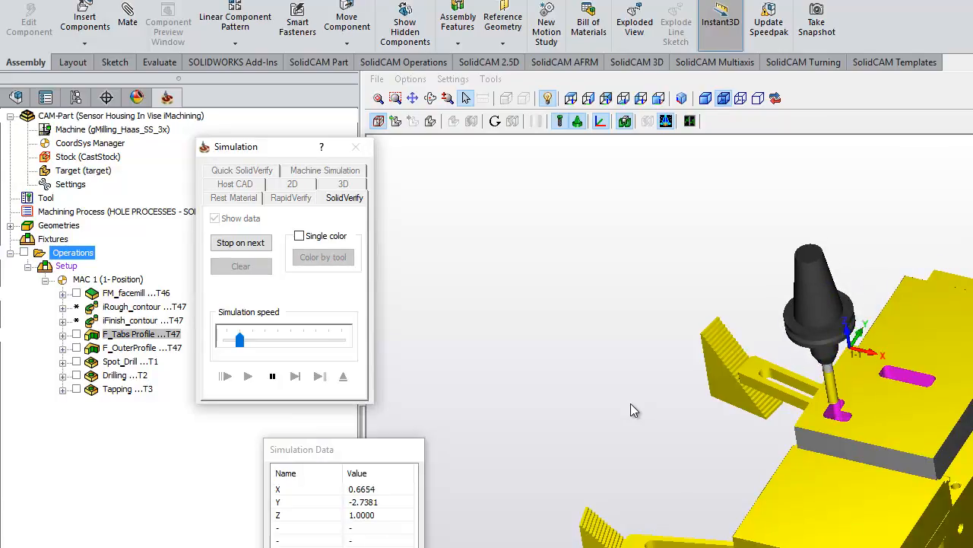
left_click_drag(240, 340, 352, 342)
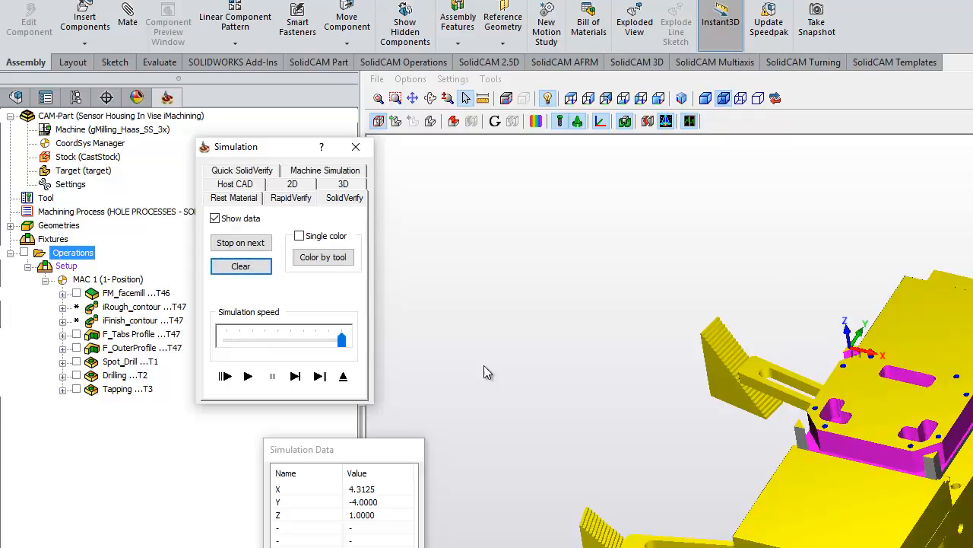
left_click(359, 153)
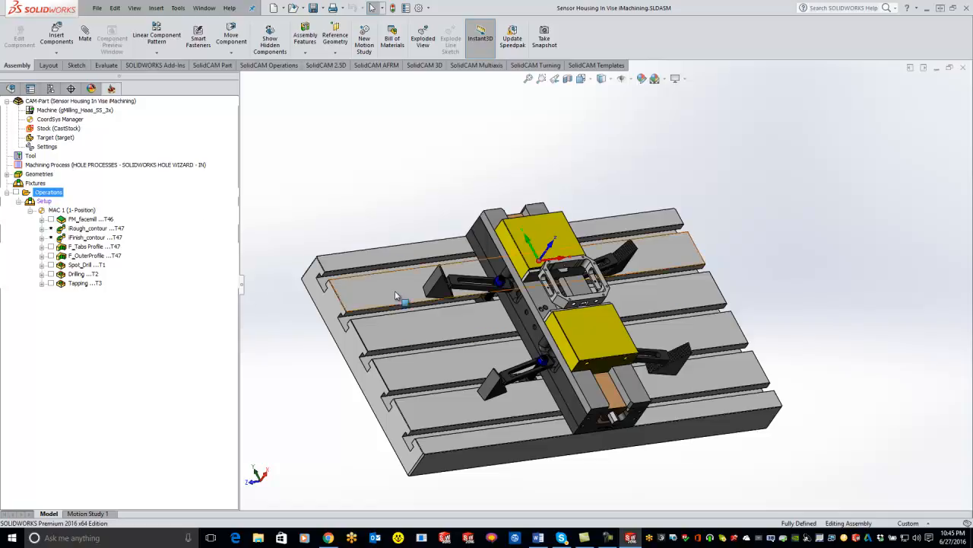
Close the Sensor Housing CAM-Part and reopen the recent CAM-Part PART 2-1 from the EXAMPLE-2-1 folder
scroll(398, 284, "up", 5)
scroll(635, 285, "down", 5)
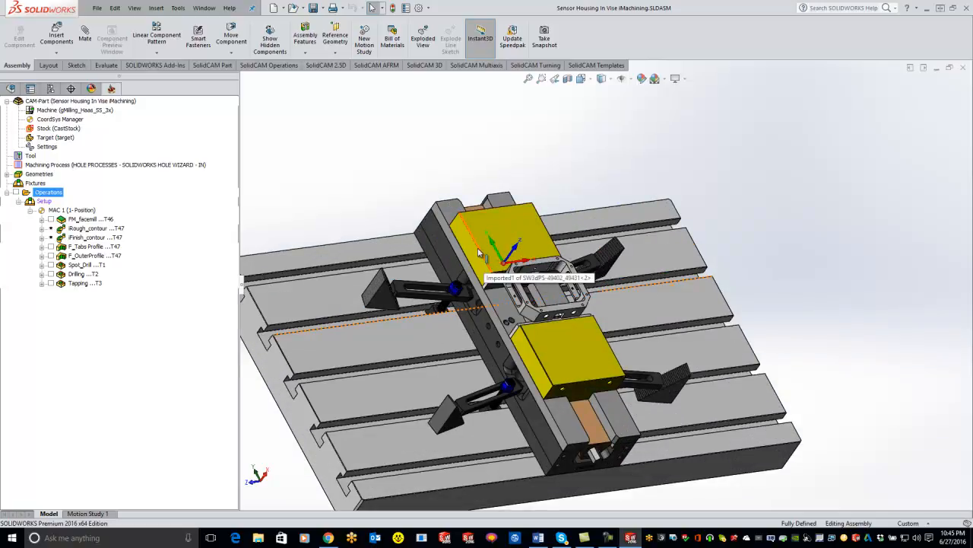
scroll(479, 253, "up", 3)
right_click(134, 103)
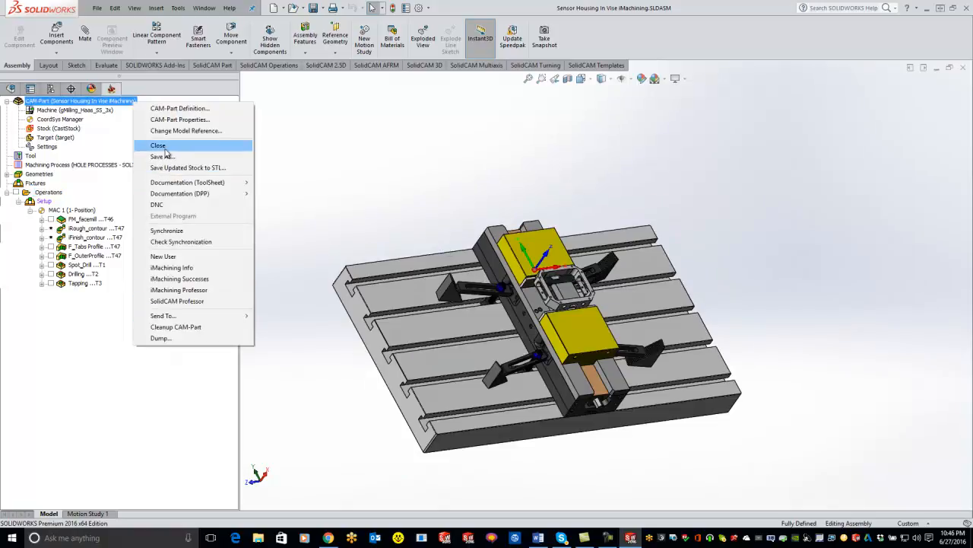
left_click(161, 145)
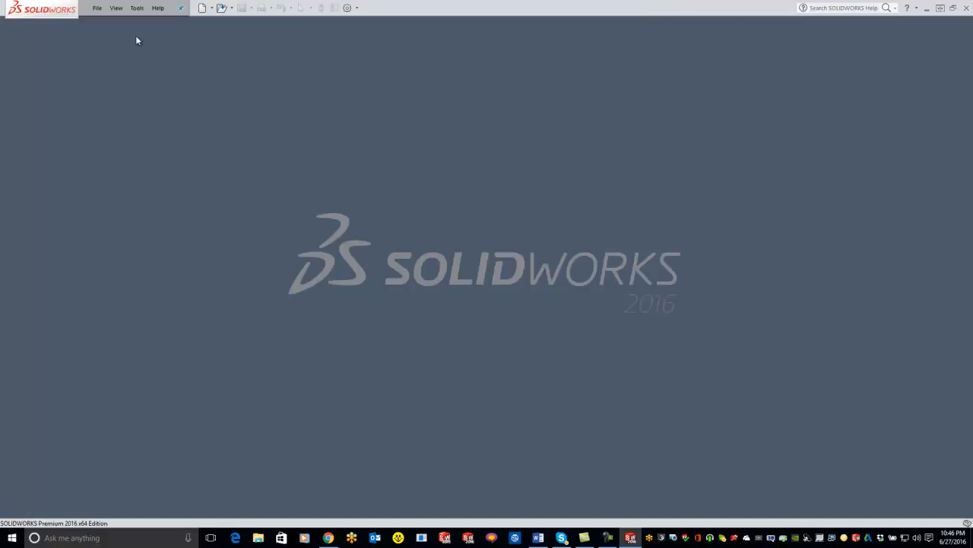
left_click(137, 8)
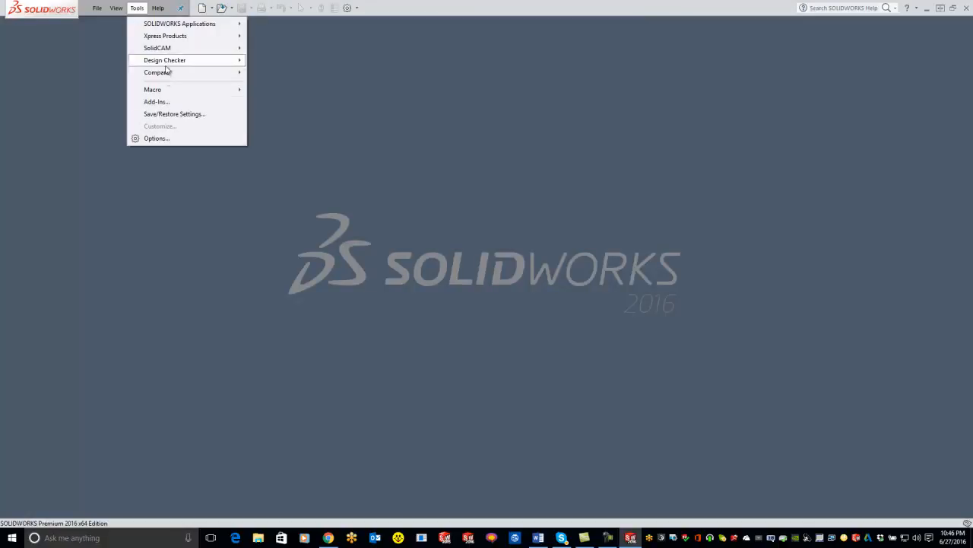
mouse_move(168, 50)
mouse_move(324, 248)
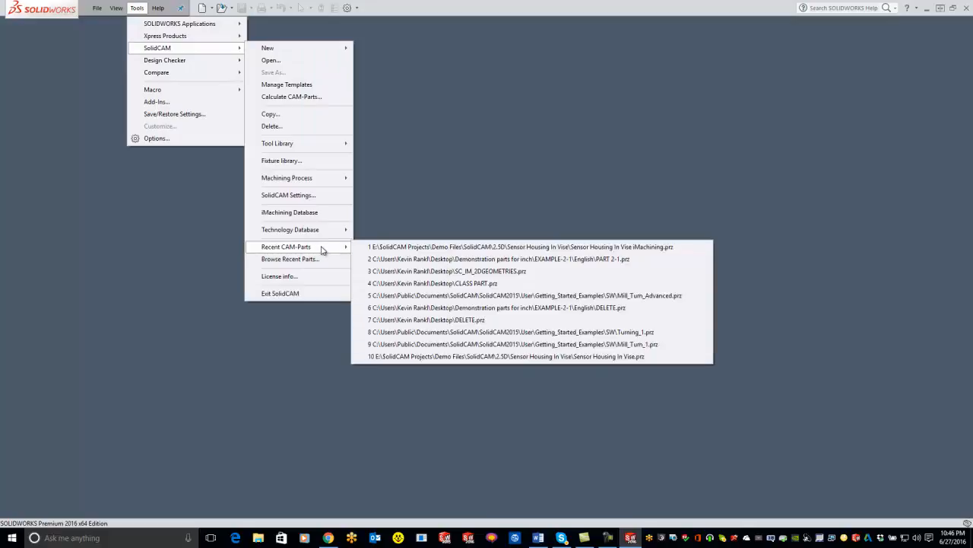
left_click(444, 259)
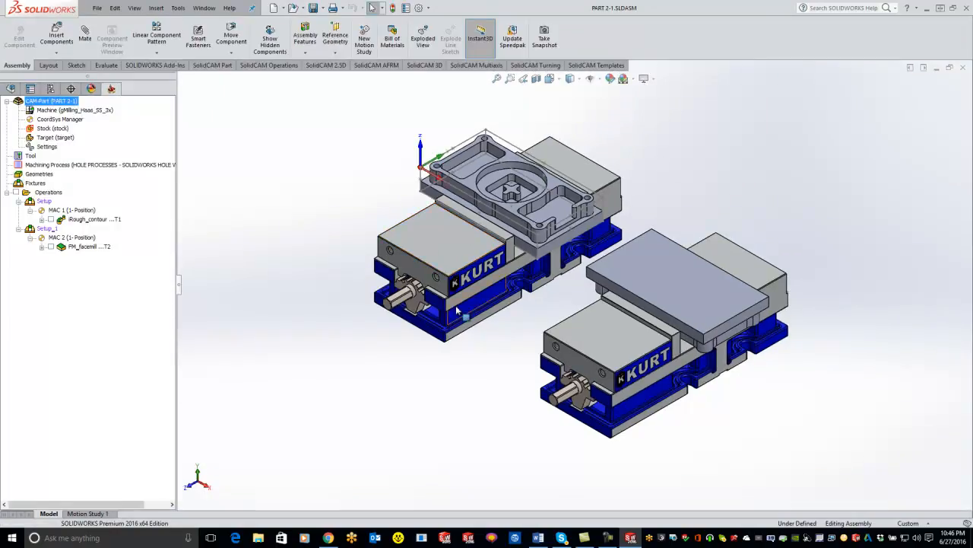
Delete the FM_facemill operation and the Setup_1 setup from the CAM-Part
middle_click_drag(740, 203, 766, 305)
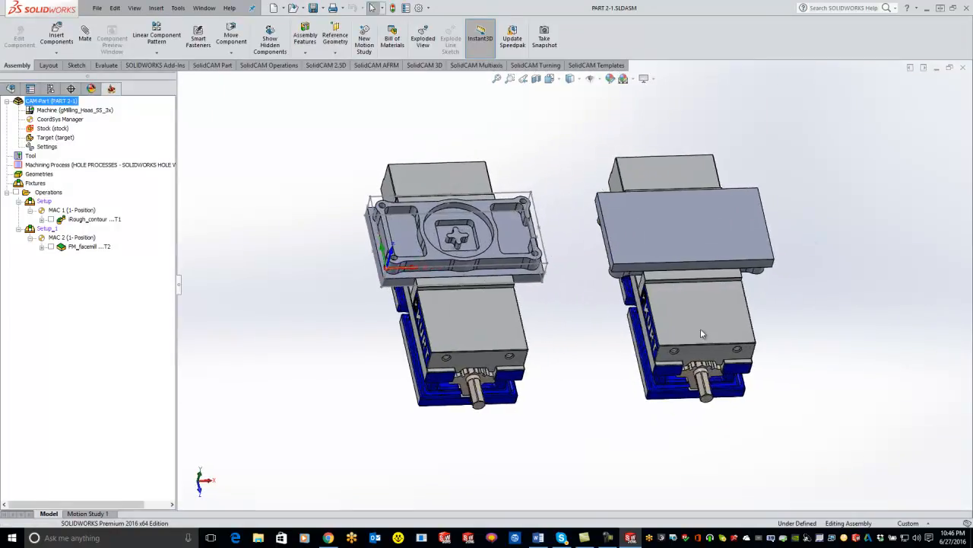
right_click(90, 246)
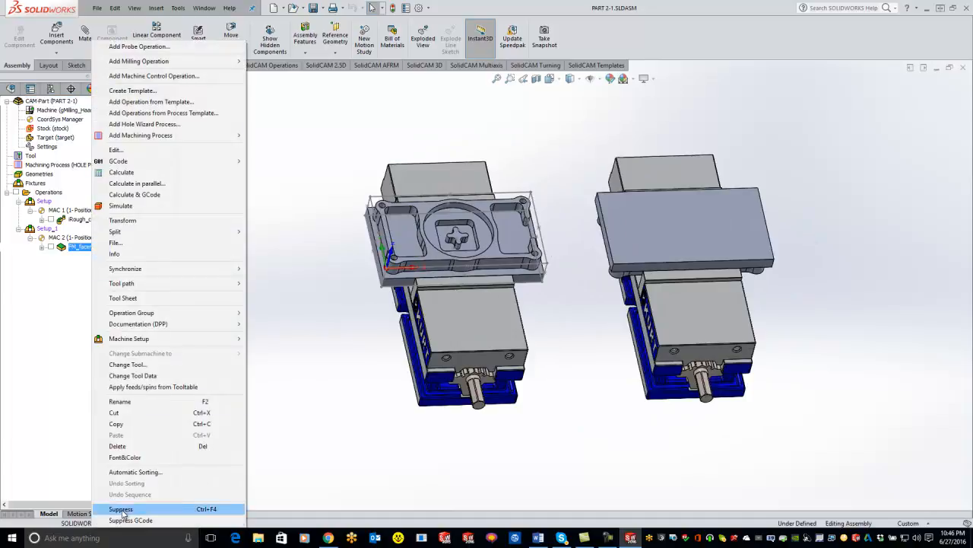
left_click(122, 446)
right_click(48, 242)
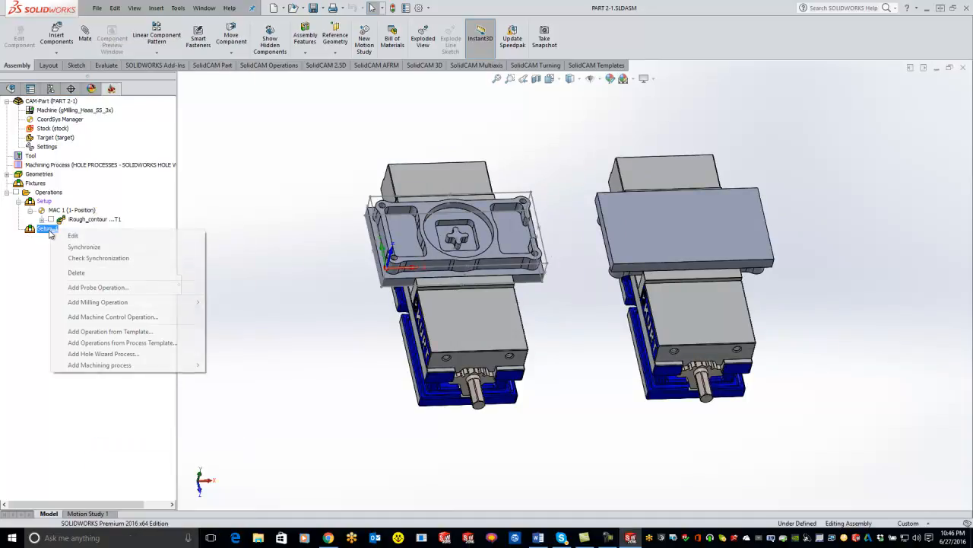
left_click(137, 272)
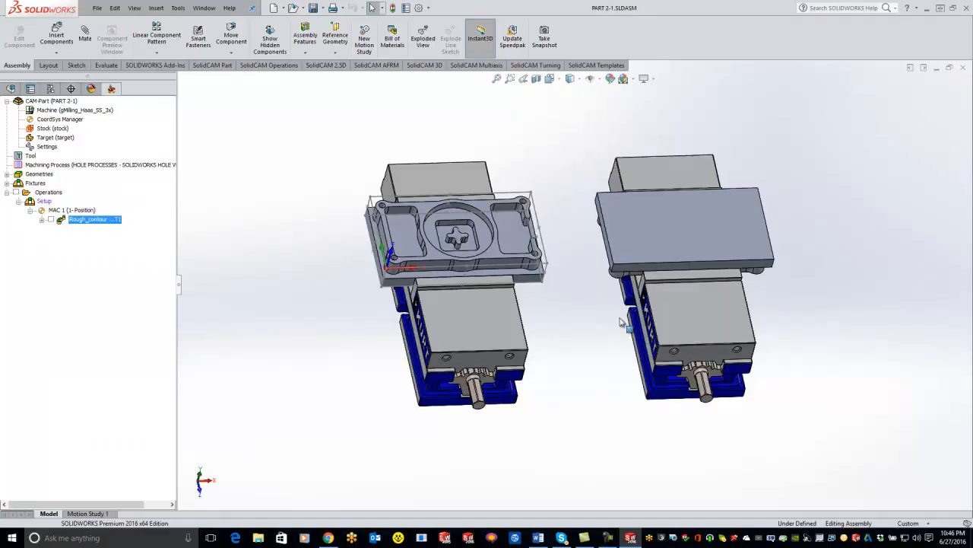
Delete the flipped part and all components of the second Kurt vise, including their dependent mates, from the assembly
left_click(676, 228)
key("Delete")
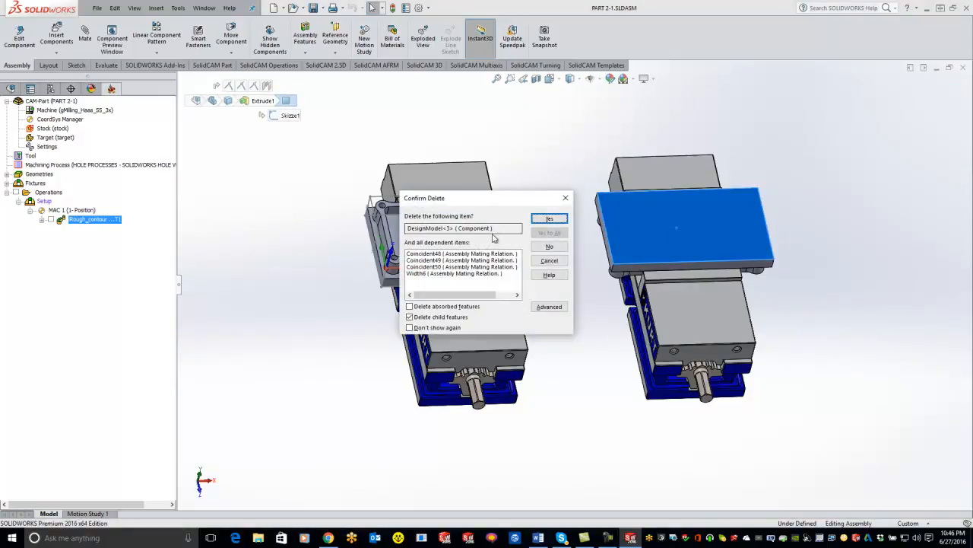
left_click(549, 218)
left_click_drag(583, 123, 828, 448)
key("Delete")
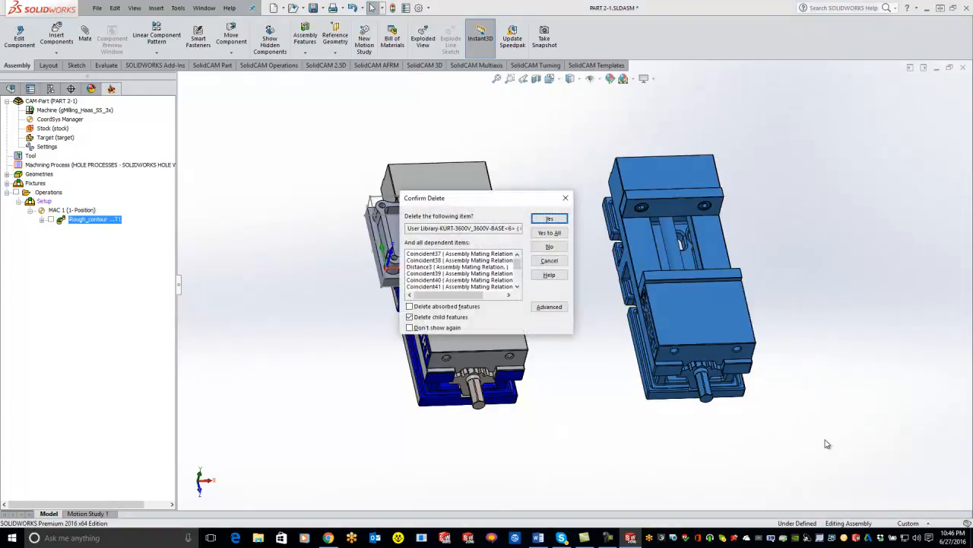
left_click(560, 235)
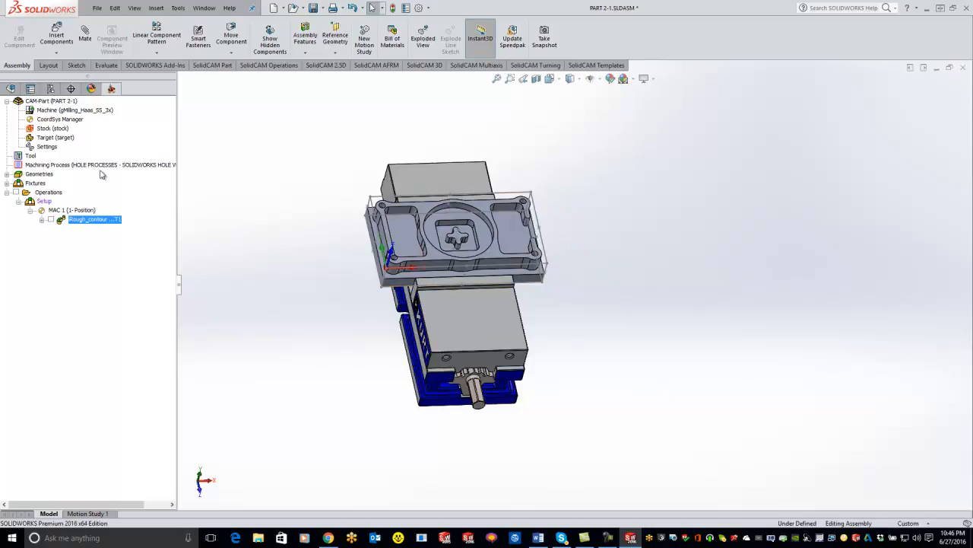
Insert the User Library-KURT-3600V vise assembly from SolidCAM Projects on Storage (E:), place it apart from the first vise, and rotate it
left_click(56, 36)
left_click(85, 273)
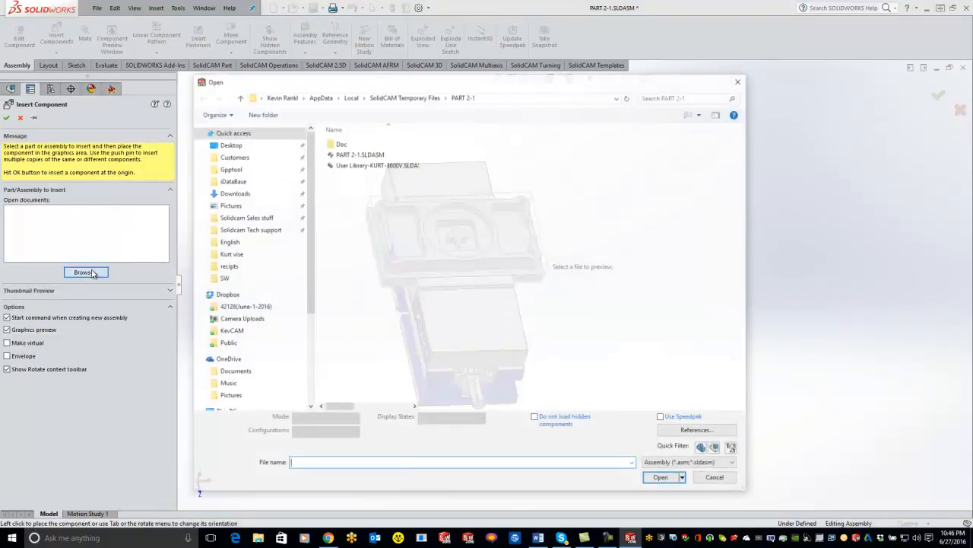
left_click_drag(311, 281, 315, 362)
left_click(232, 383)
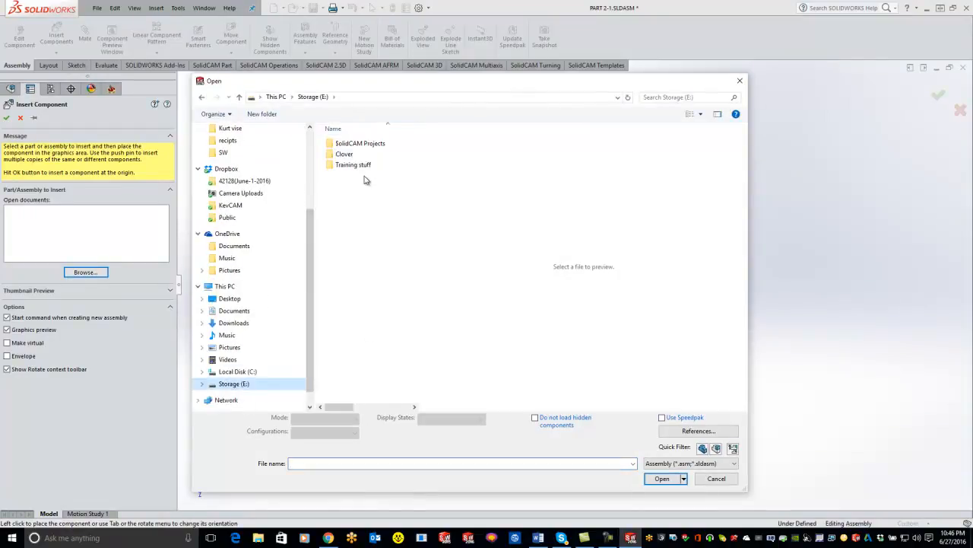
double_click(353, 144)
double_click(350, 153)
double_click(352, 168)
double_click(347, 175)
double_click(356, 144)
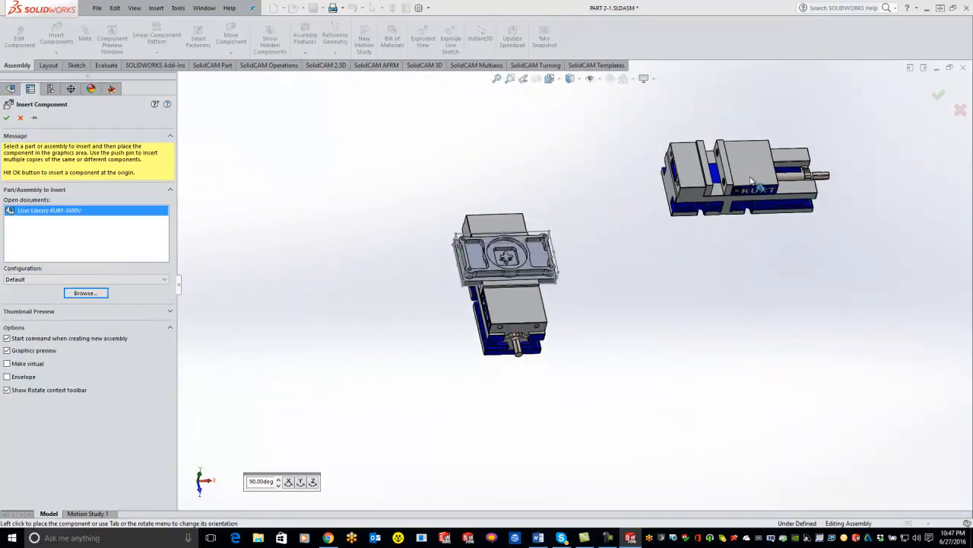
left_click(796, 196)
right_click_drag(798, 199, 606, 487)
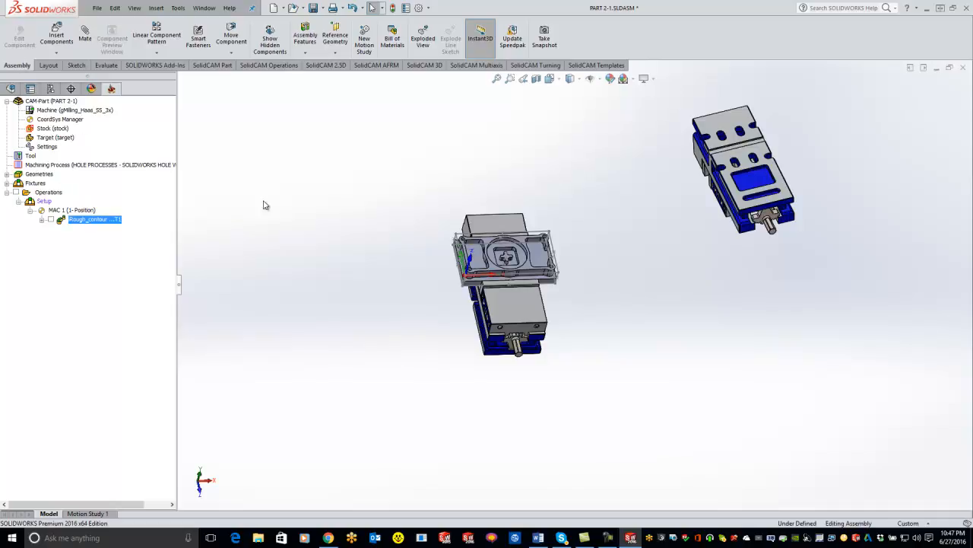
Dissolve the inserted User Library-KURT-3600V subassembly so its components move into the PART 2-1 assembly
left_click(9, 88)
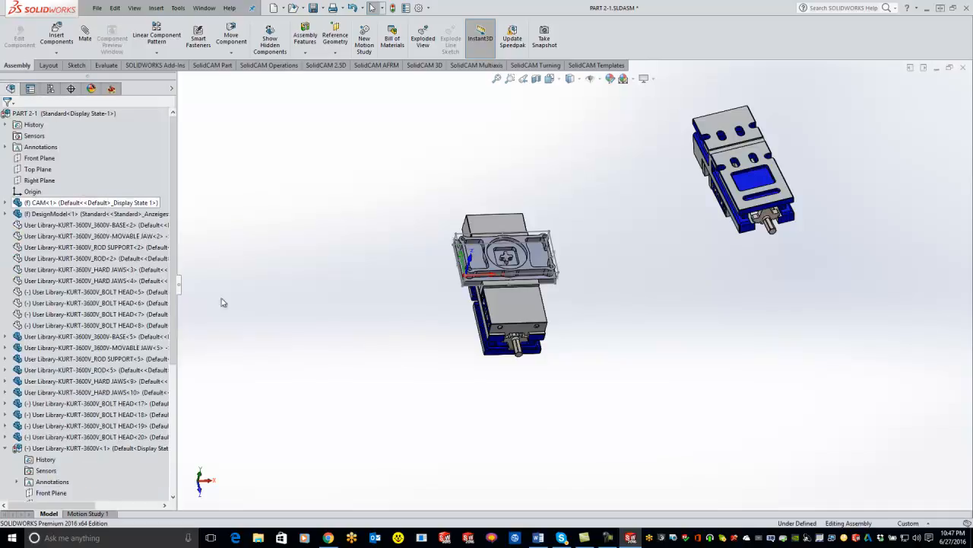
left_click(72, 448)
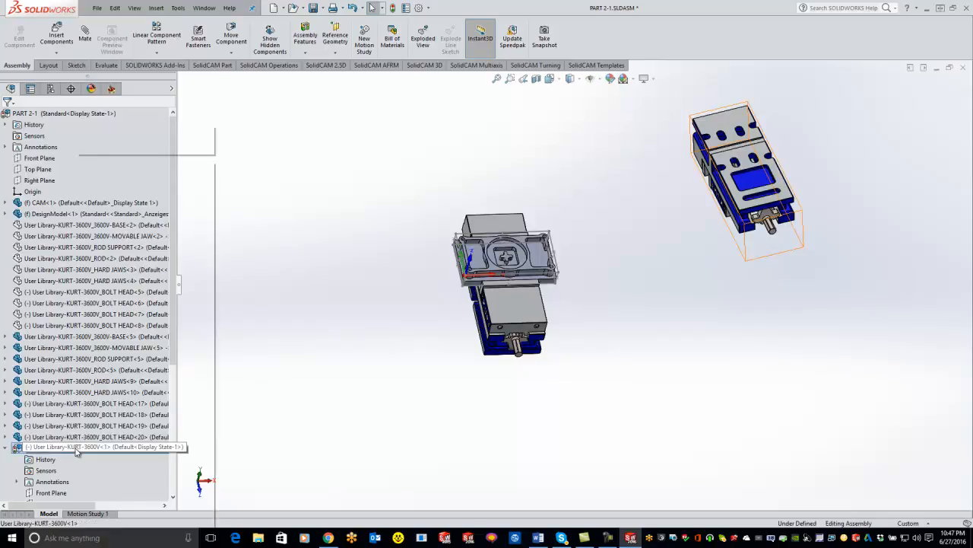
right_click(73, 448)
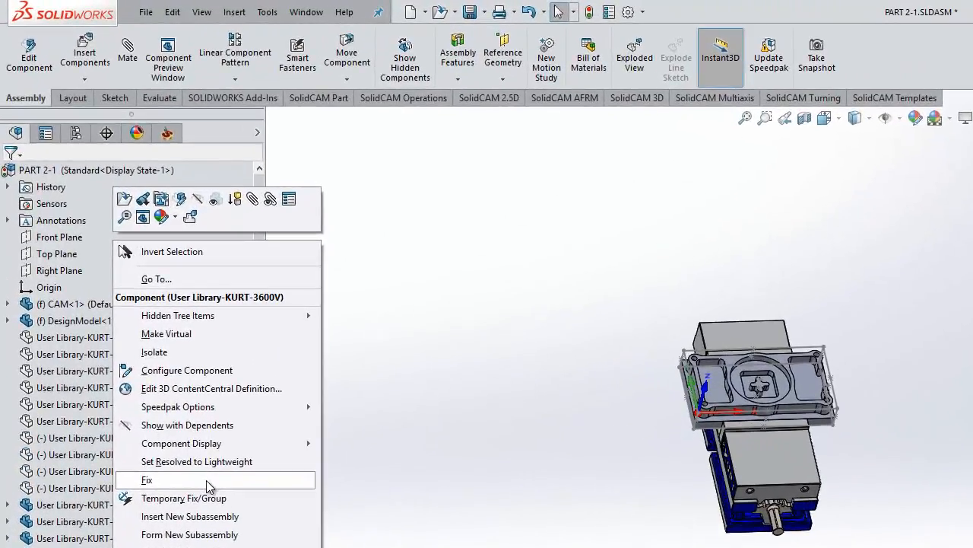
left_click(157, 328)
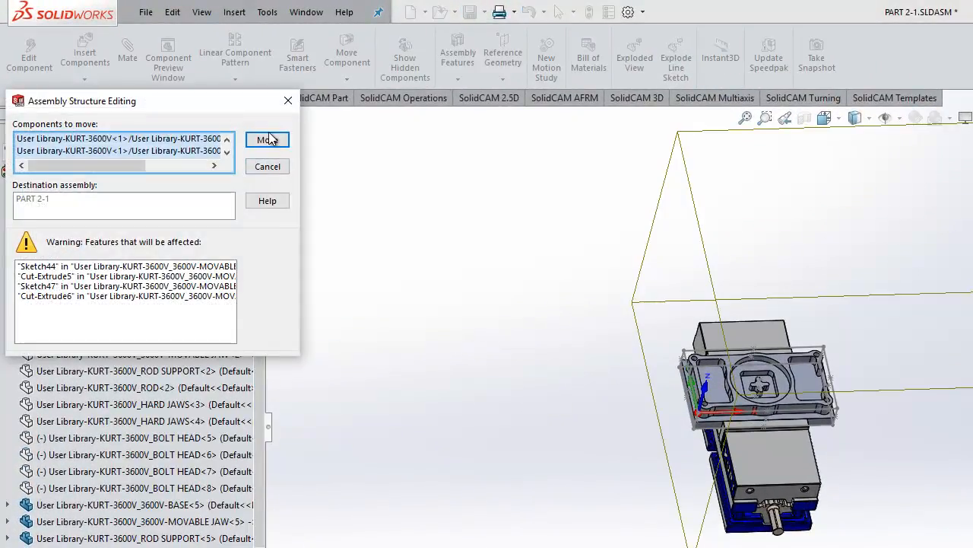
left_click(270, 139)
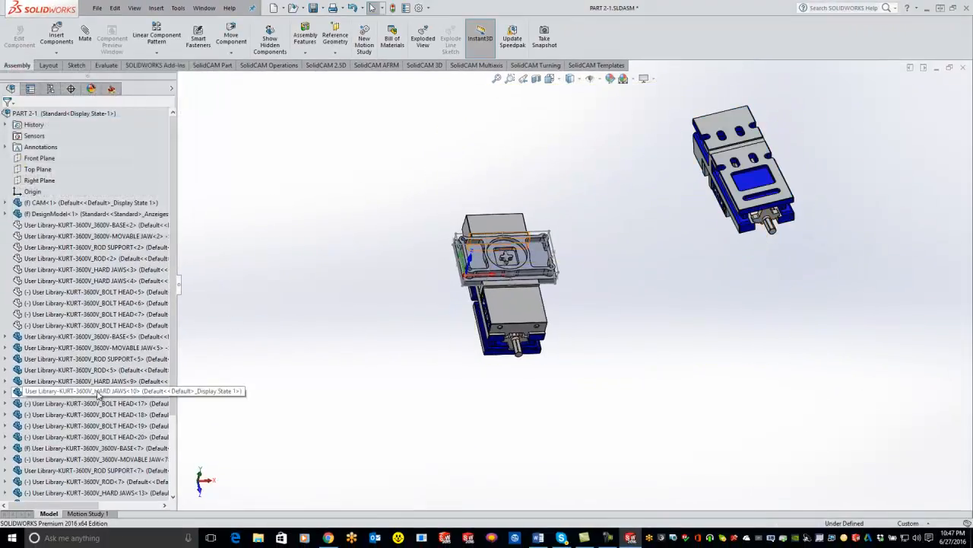
Float the fixed base of the newly inserted vise and move the vise freely within the assembly
right_click(62, 448)
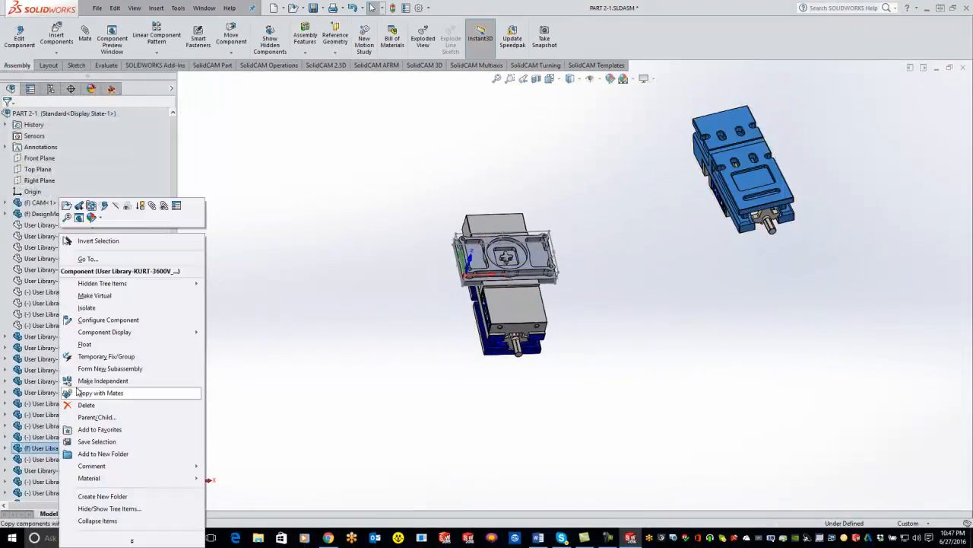
left_click(84, 343)
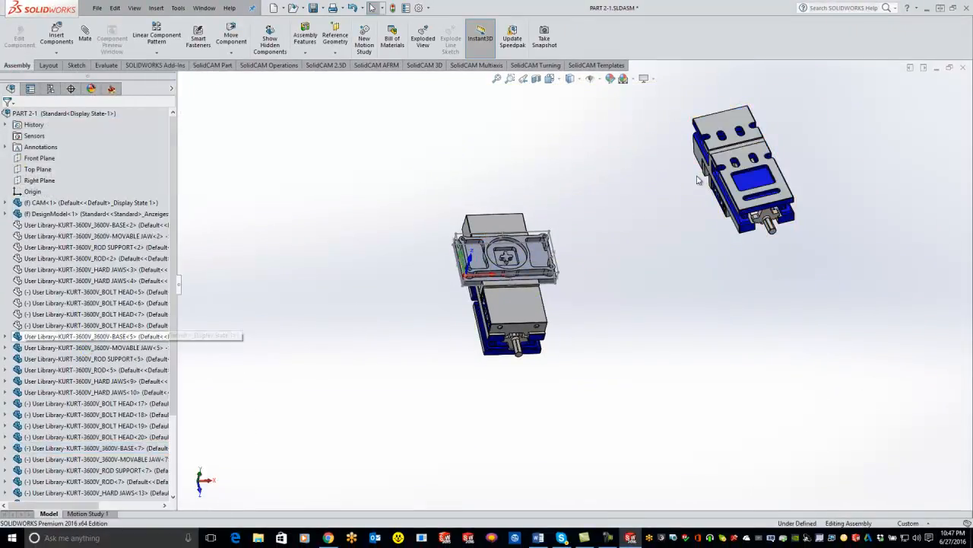
scroll(682, 195, "down", 2)
left_click_drag(705, 202, 725, 311)
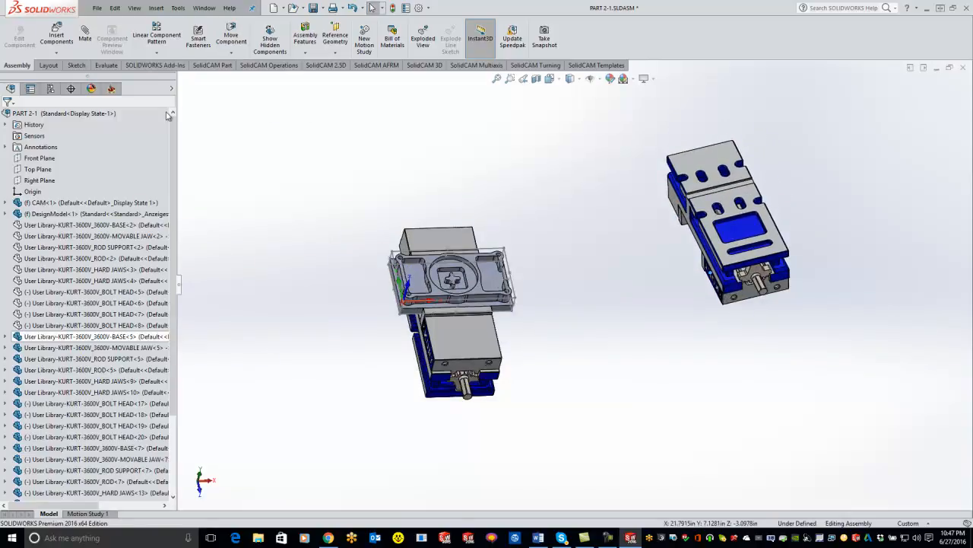
Mate the design model's ledge face coincident with the second vise's hard jaw on the movable-jaw side
left_click(86, 40)
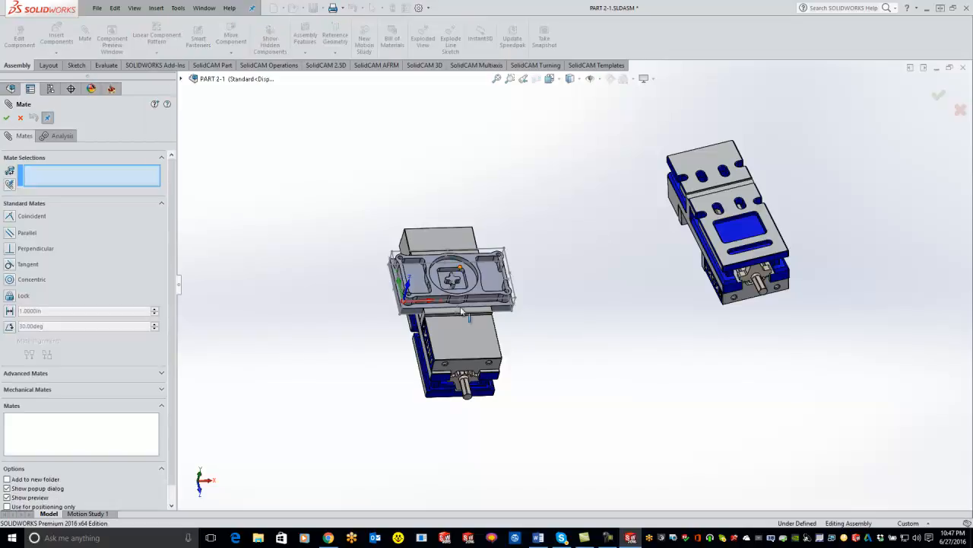
scroll(520, 340, "down", 3)
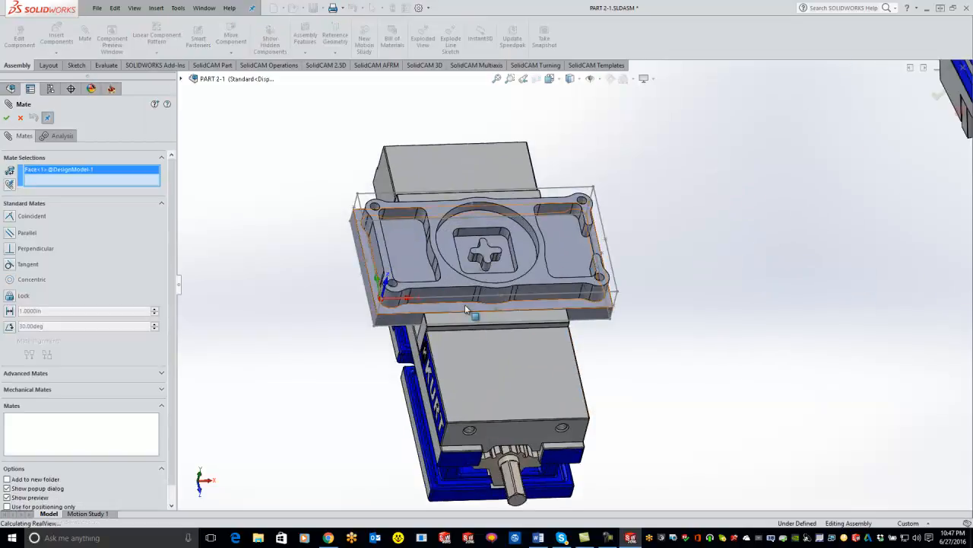
left_click(464, 305)
middle_click_drag(751, 282, 819, 210)
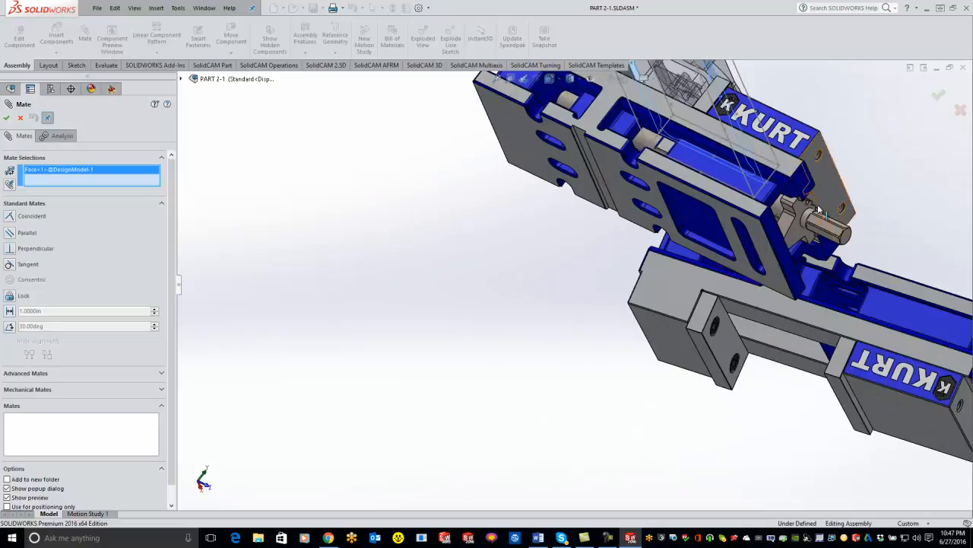
left_click(850, 408)
left_click(867, 414)
Mate the gripping face of the second vise's fixed-side hard jaw coincident with the adjacent long side face of the design model
left_click(732, 362)
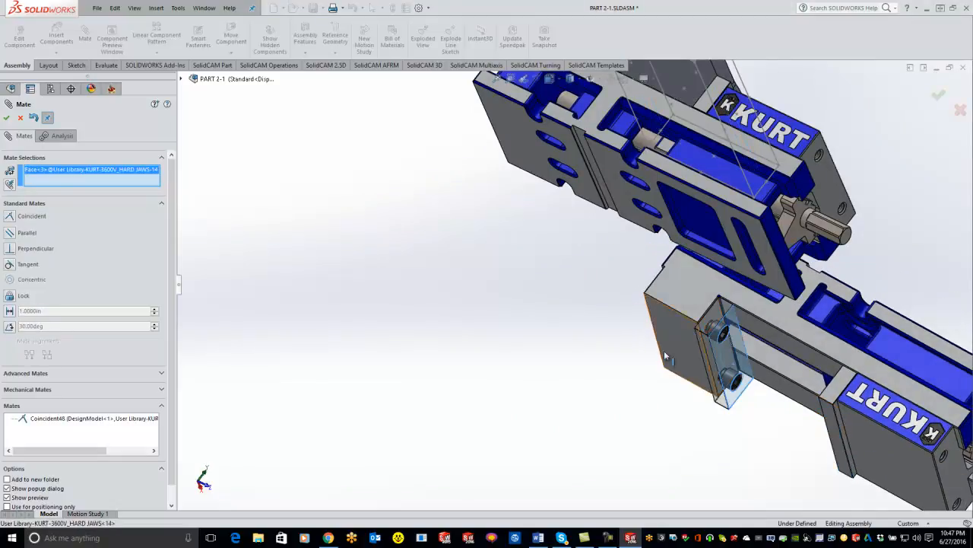
scroll(732, 366, "up", 3)
middle_click_drag(731, 365, 671, 340)
scroll(673, 356, "down", 5)
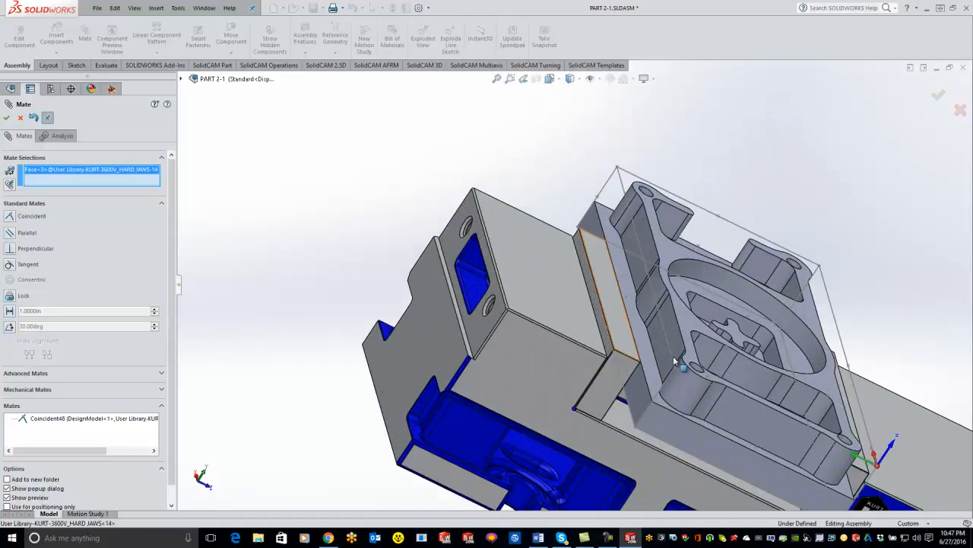
left_click(637, 399)
left_click(654, 411)
Mate the design model's opposite long side face coincident with the gripping face of the second vise's movable-side hard jaw
scroll(791, 456, "up", 4)
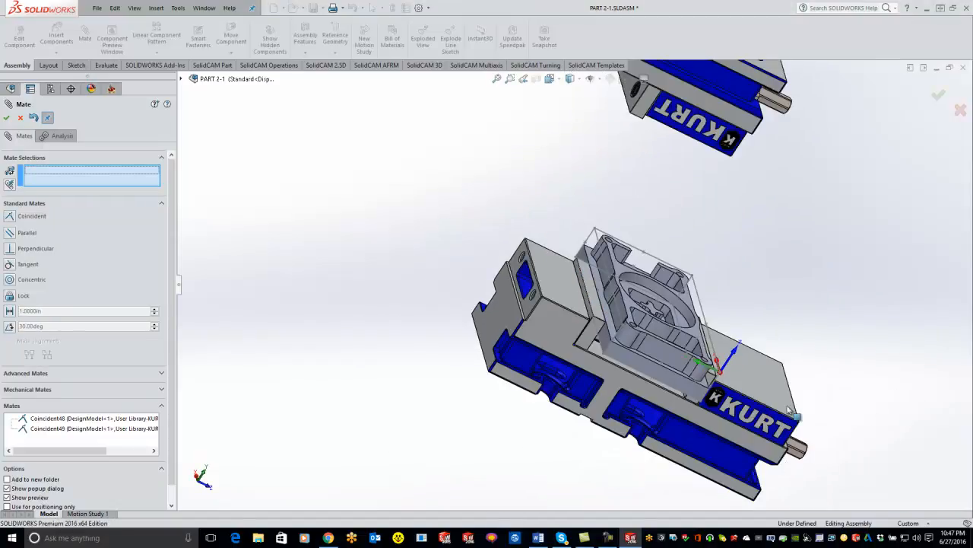
middle_click_drag(776, 397, 688, 391)
left_click(687, 390)
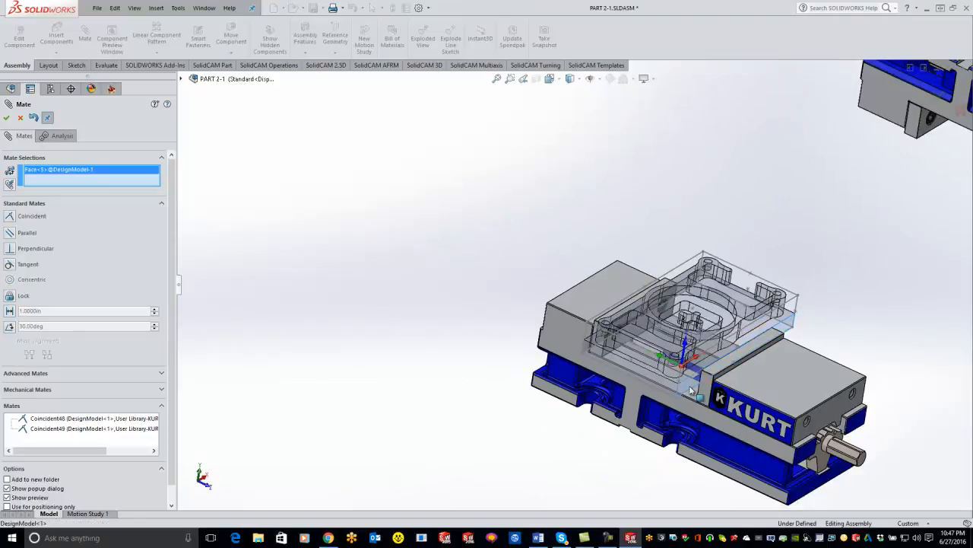
middle_click_drag(824, 241, 797, 164)
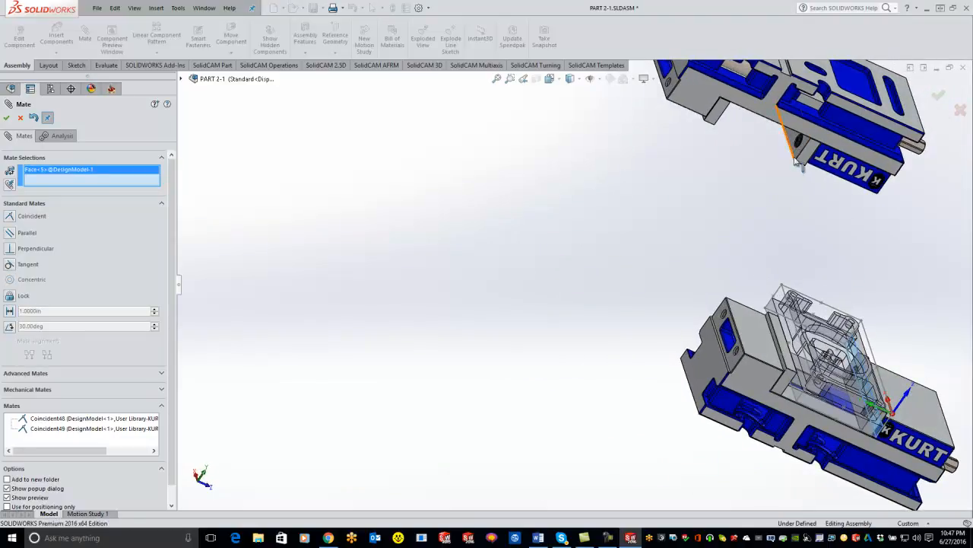
left_click(791, 143)
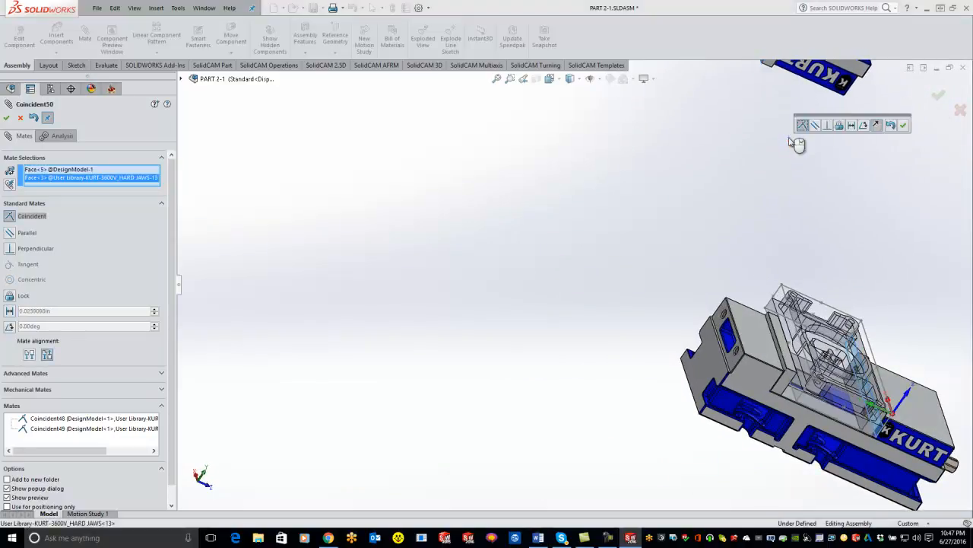
left_click(798, 123)
scroll(793, 255, "up", 3)
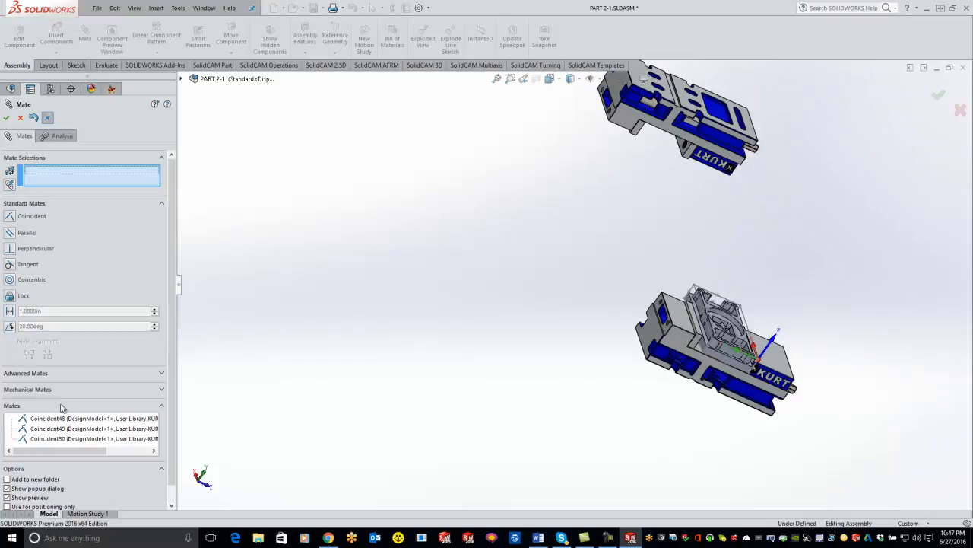
Set up a centered Width mate with the two end faces of the second vise's fixed-side hard jaw as width selections
left_click(48, 376)
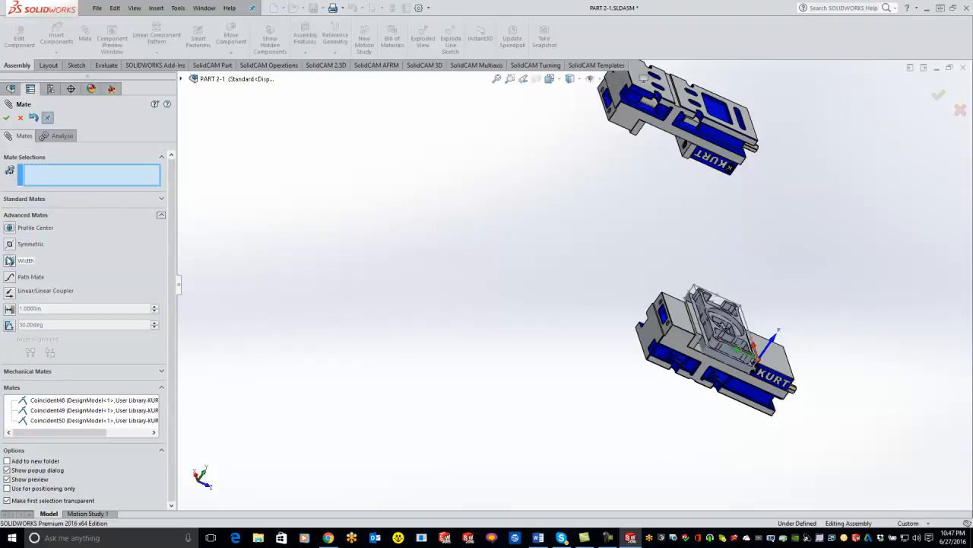
left_click(9, 261)
scroll(619, 165, "up", 3)
scroll(638, 164, "down", 6)
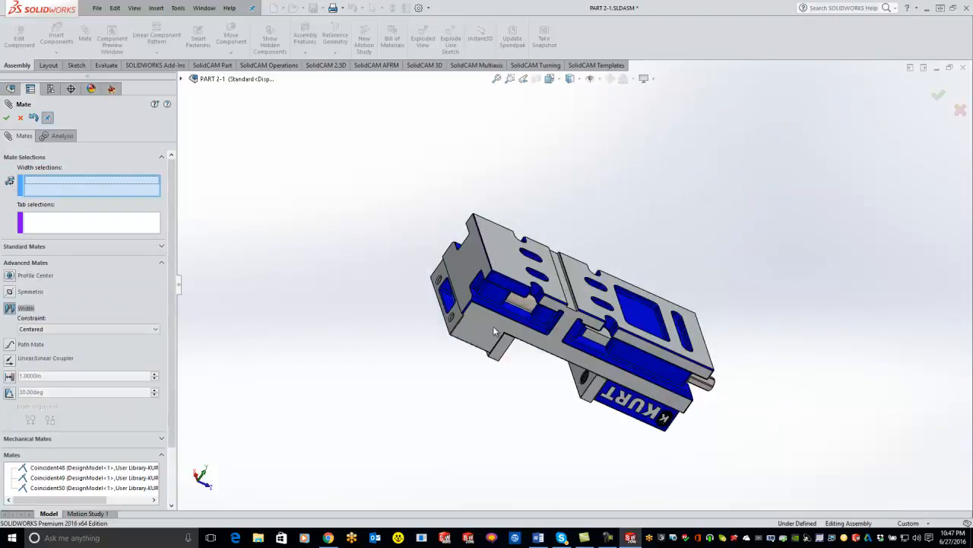
left_click(508, 356)
middle_click_drag(508, 356, 460, 283)
left_click(437, 275)
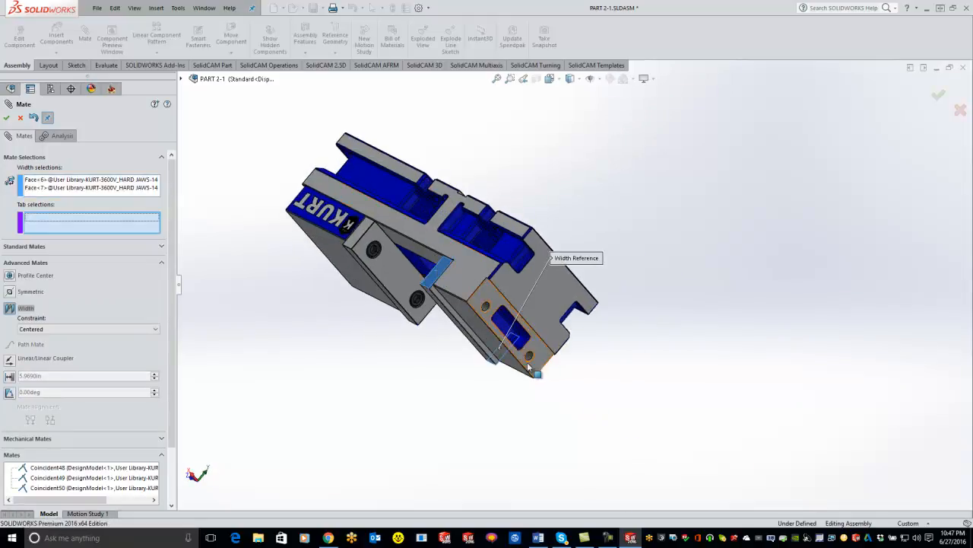
Use the design model's two end faces as tab selections to center the second vise on the part, and finish mating
scroll(576, 424, "up", 5)
scroll(634, 362, "down", 2)
middle_click_drag(634, 363, 460, 425)
scroll(618, 386, "down", 6)
left_click(630, 326)
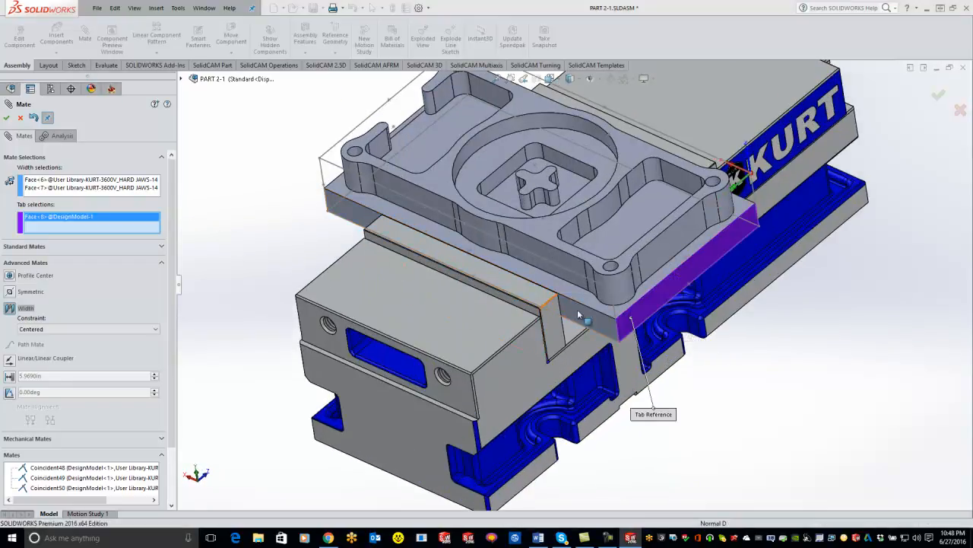
middle_click_drag(549, 309, 330, 204)
left_click(330, 209)
right_click(333, 207)
scroll(402, 265, "up", 5)
middle_click_drag(435, 245, 542, 207)
middle_click_drag(563, 357, 530, 352)
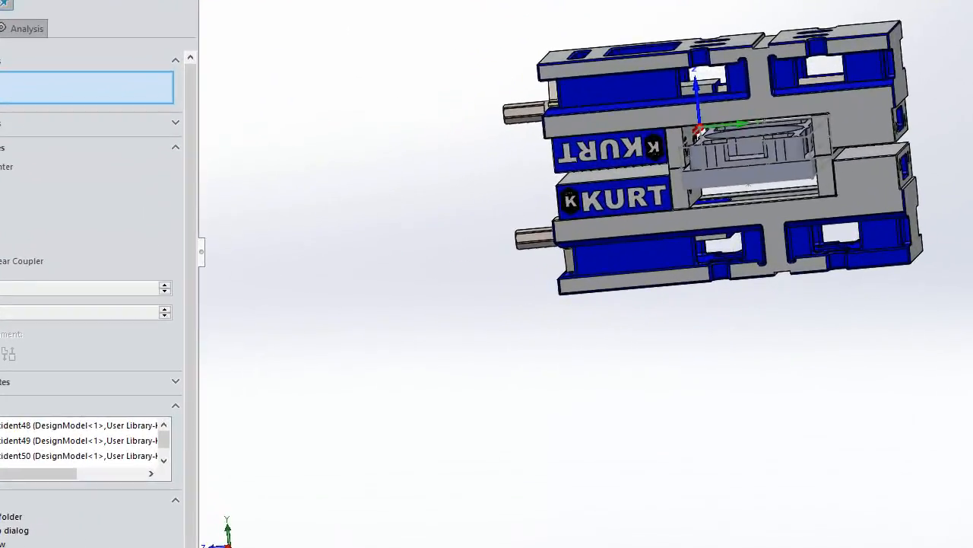
left_click(6, 4)
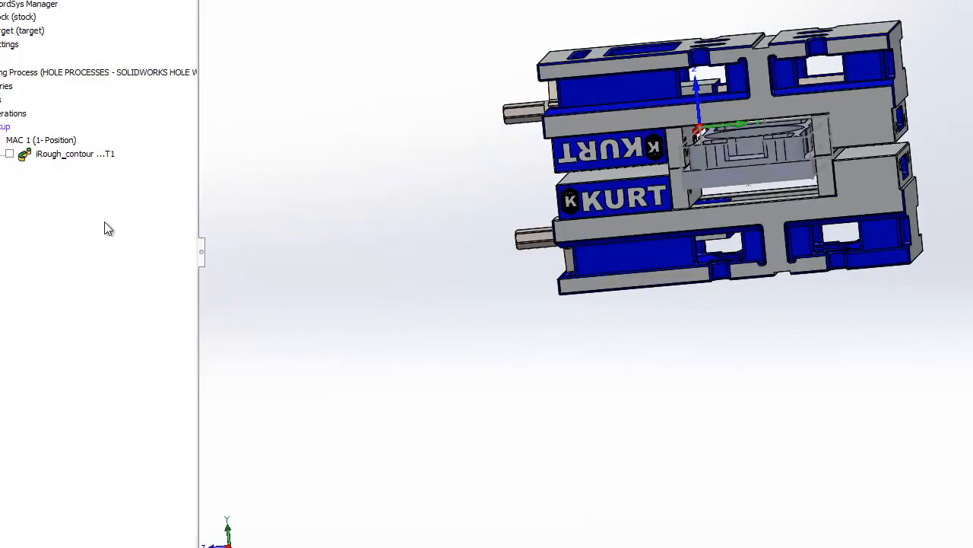
Synchronize the CAM-Part's target model with the updated assembly
right_click(2, 35)
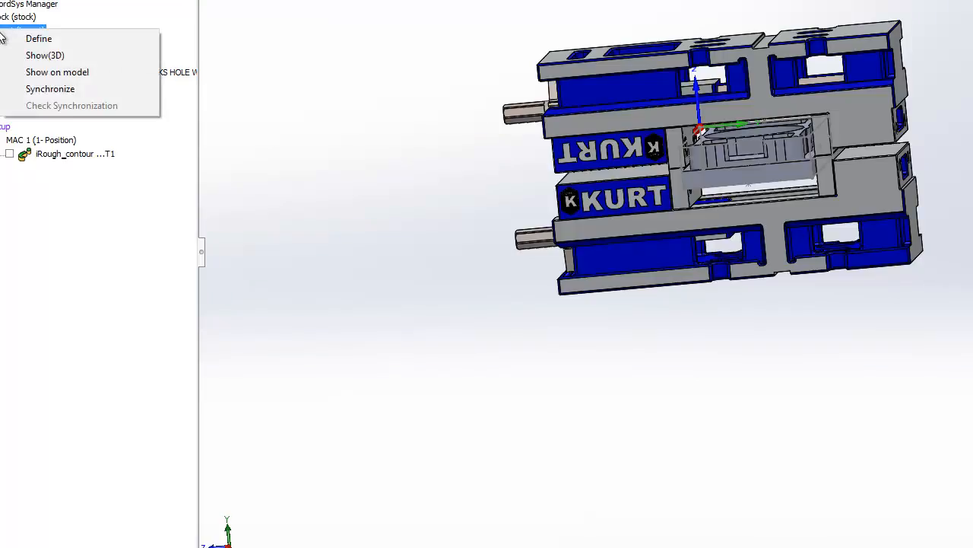
left_click(37, 87)
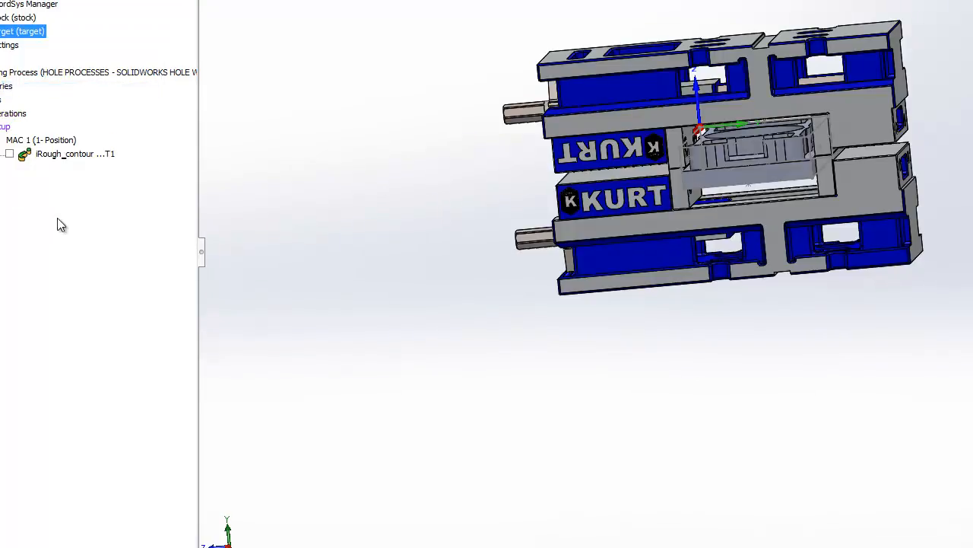
middle_click_drag(342, 102, 536, 173)
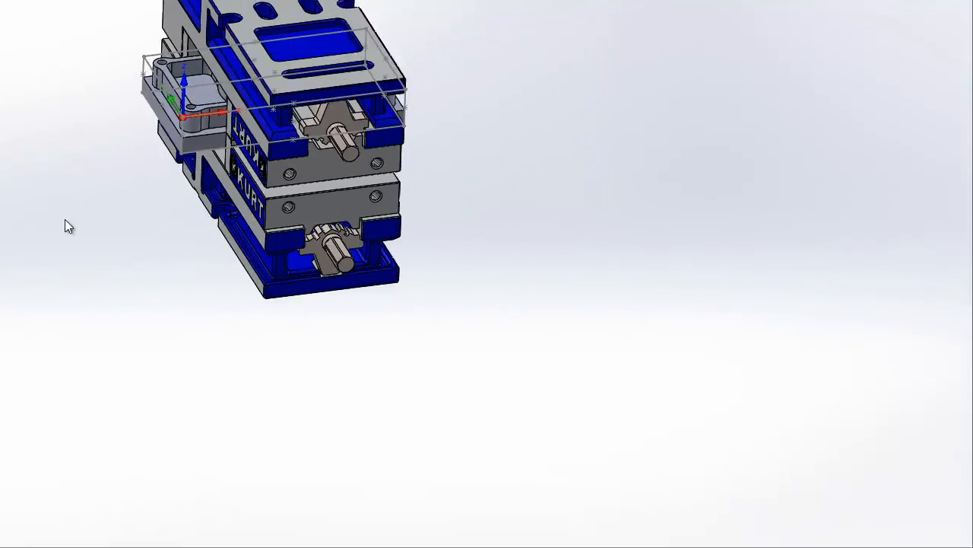
middle_click_drag(113, 90, 183, 114)
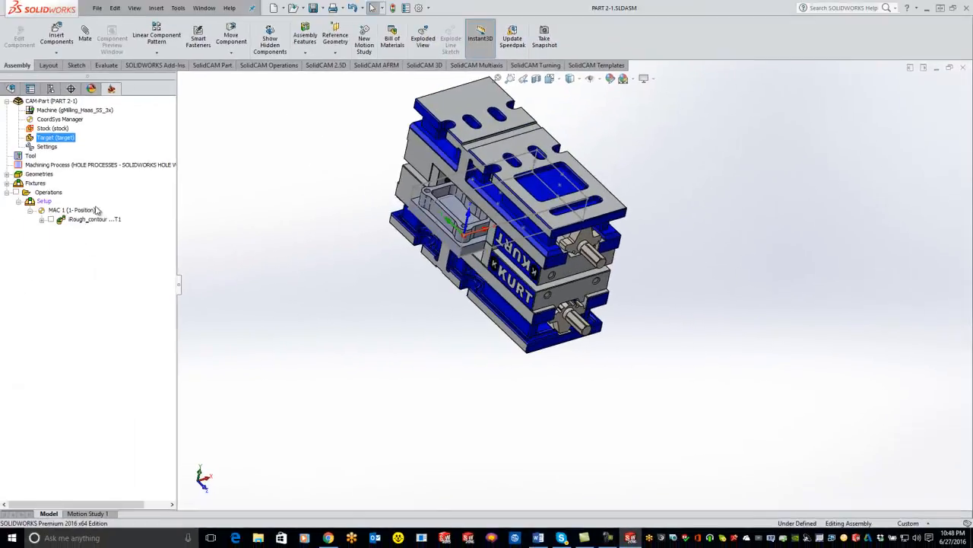
Add a new fixture definition to the CAM-Part and name it clamping fixture op2
right_click(35, 184)
left_click(73, 187)
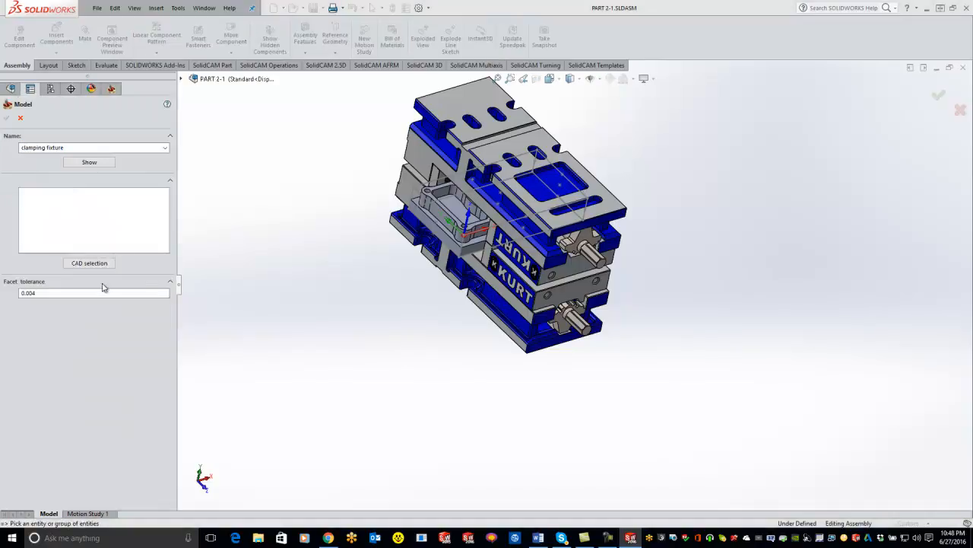
left_click(99, 148)
left_click(98, 148)
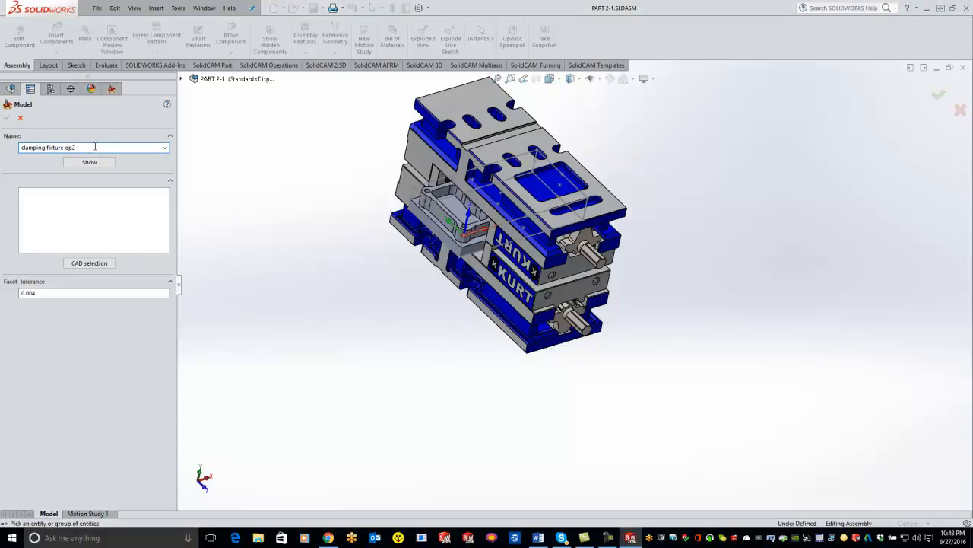
Define the clamping fixture op2 from six solids of the upper vise, including its base, jaws and rod, and accept it
scroll(458, 203, "down", 2)
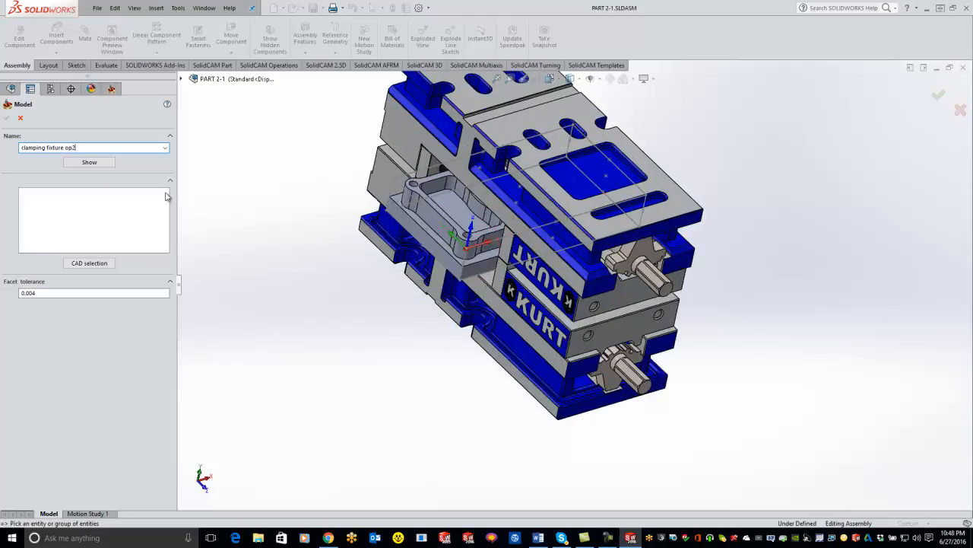
left_click(428, 163)
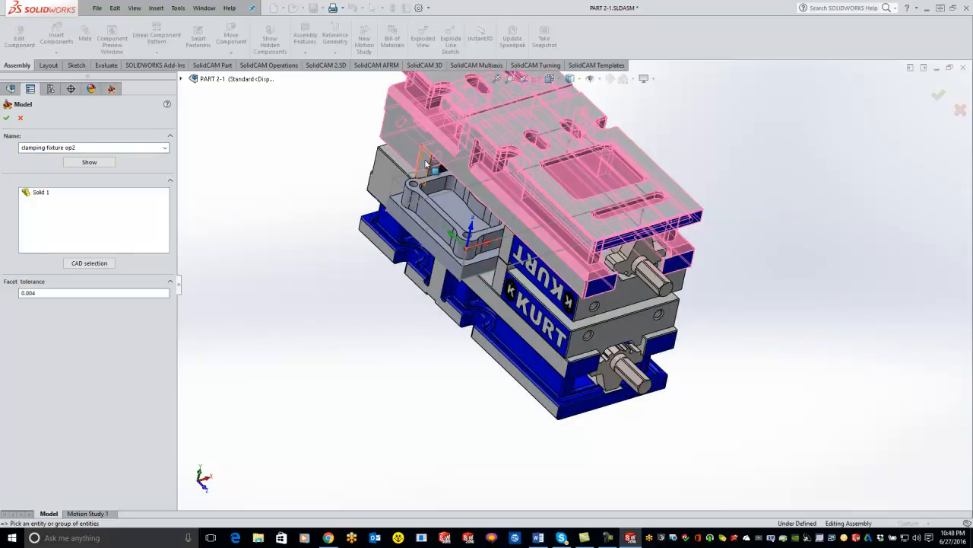
left_click(429, 170)
left_click(508, 257)
left_click(651, 278)
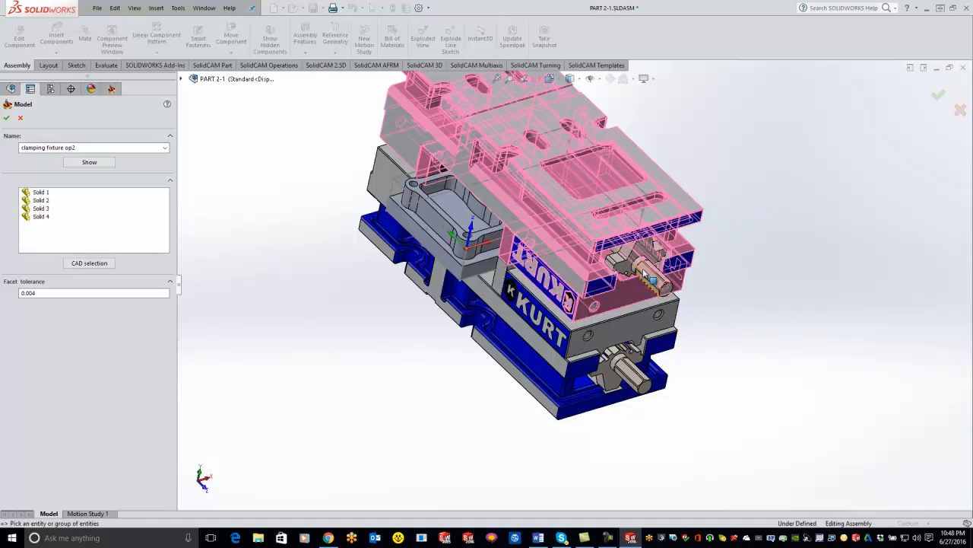
left_click(658, 283)
left_click(667, 292)
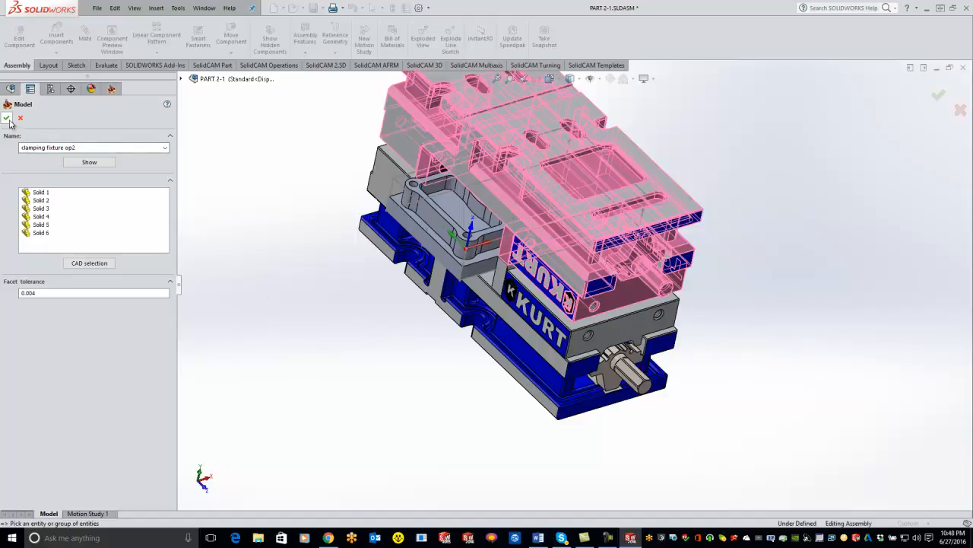
left_click(7, 118)
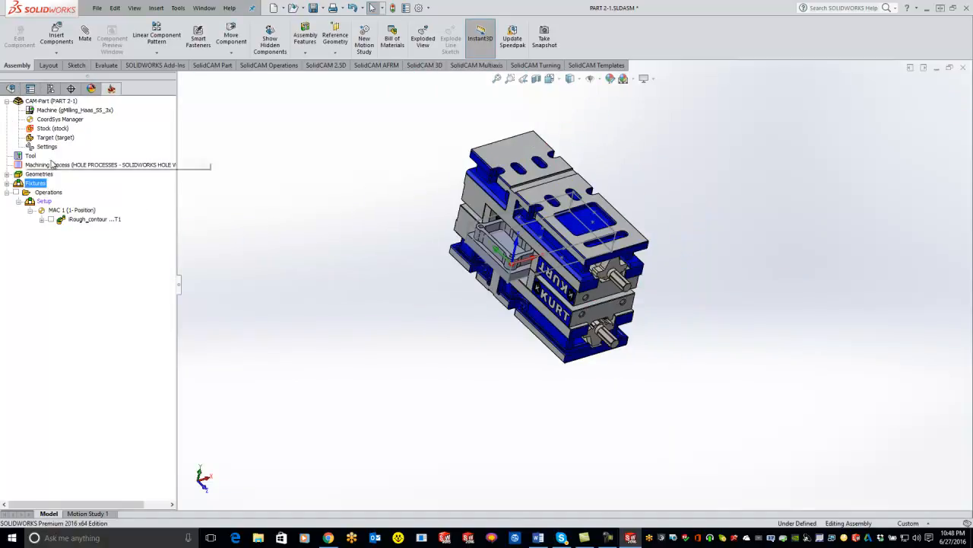
Hide all components of both Kurt vises, from the lower vise's base through the last bolt head
left_click(11, 88)
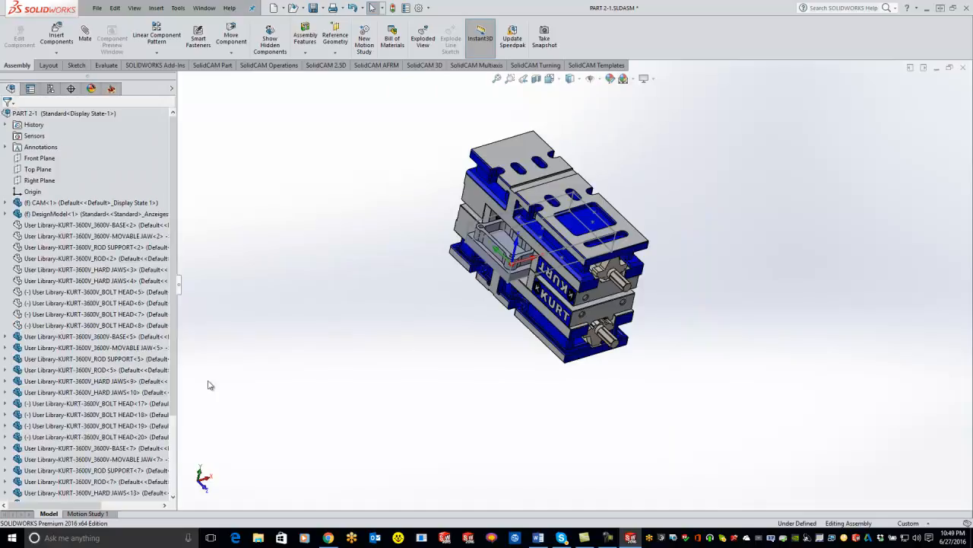
left_click(70, 336)
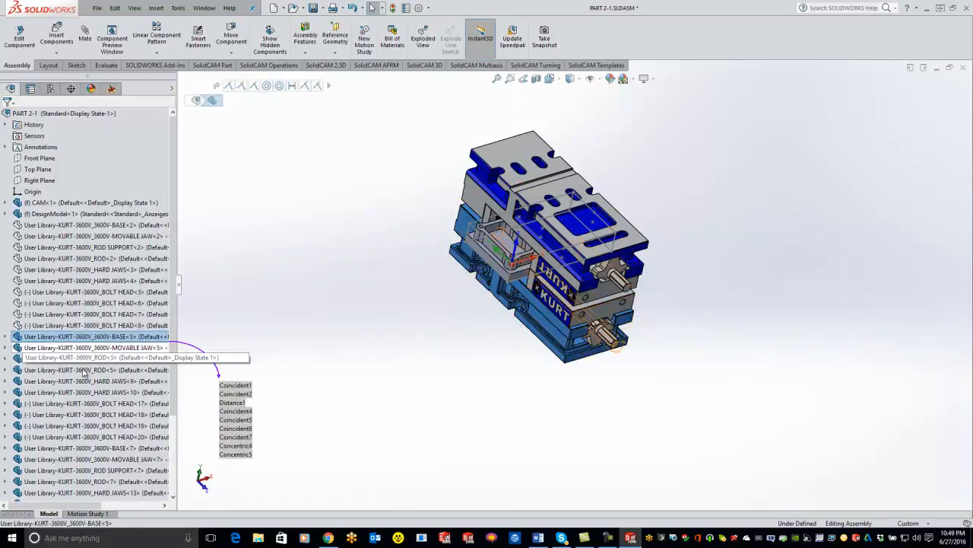
scroll(174, 325, "down", 3)
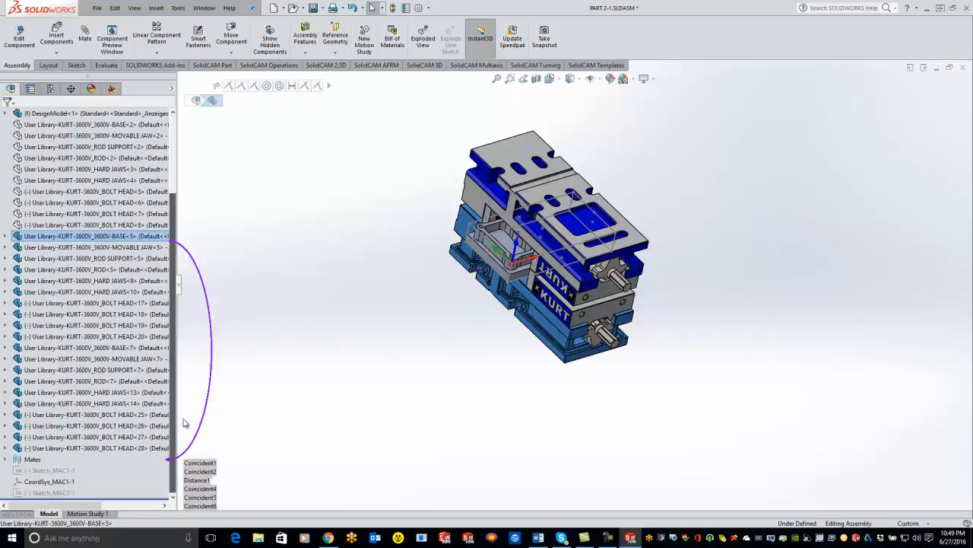
left_click(86, 445, "shift")
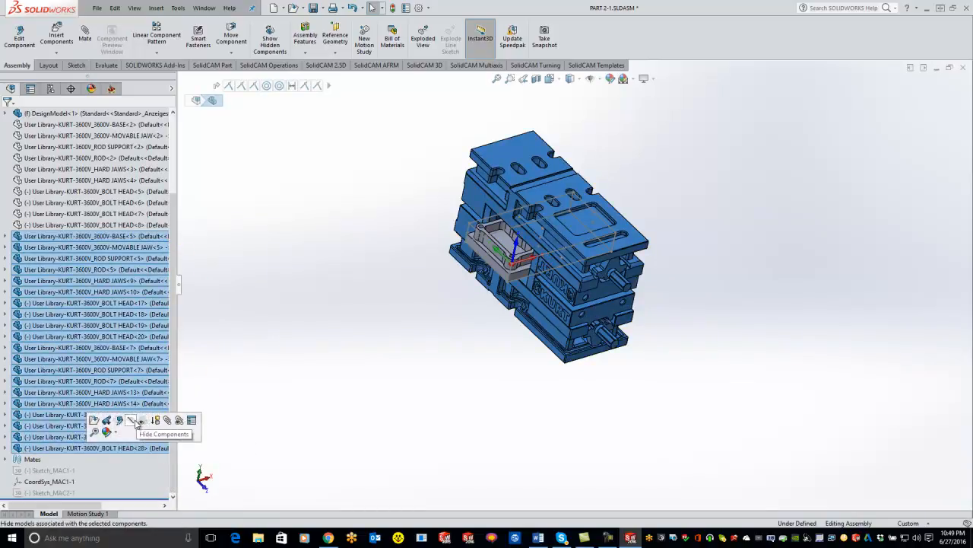
left_click(139, 423)
left_click(241, 401)
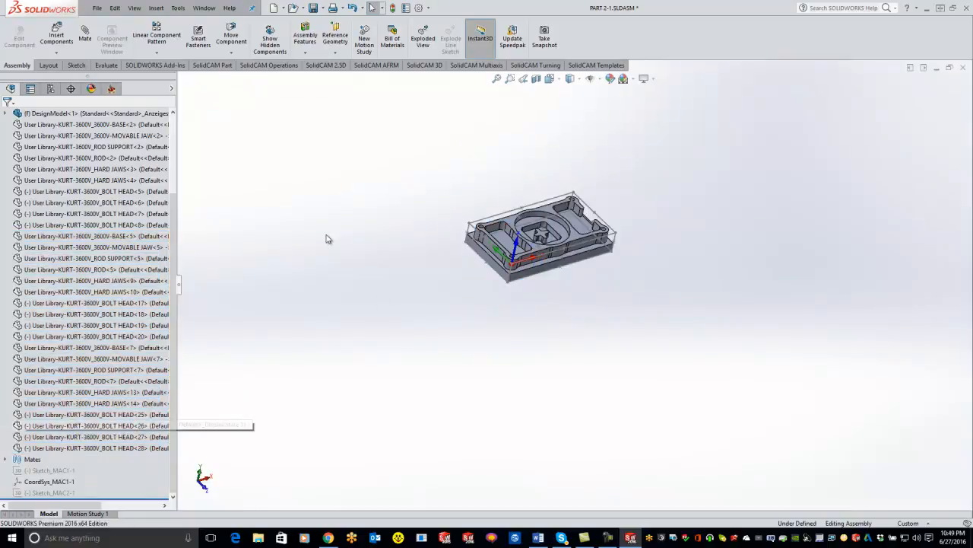
Delete the existing MAC 2 coordinate system from the CAM-Part's CoordSys Manager
left_click(112, 88)
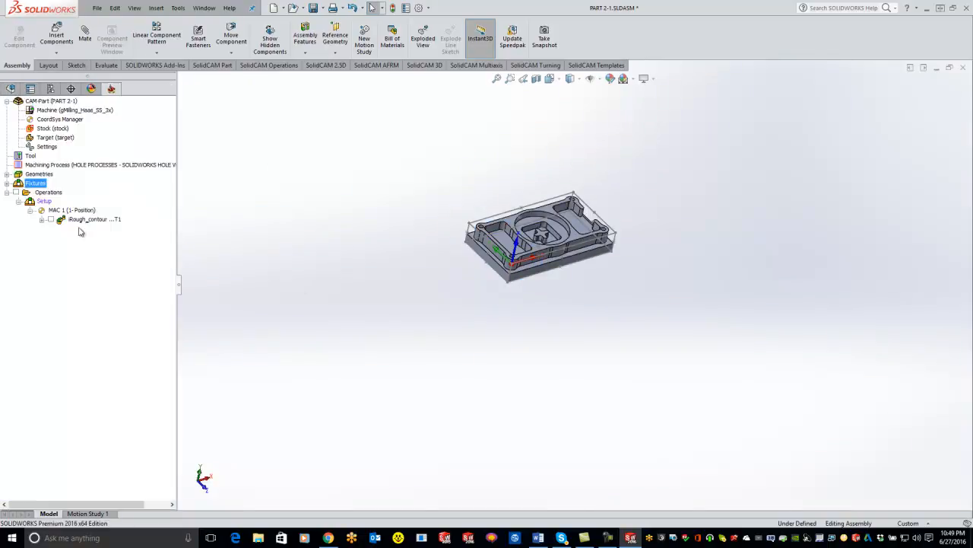
middle_click_drag(418, 182, 457, 99)
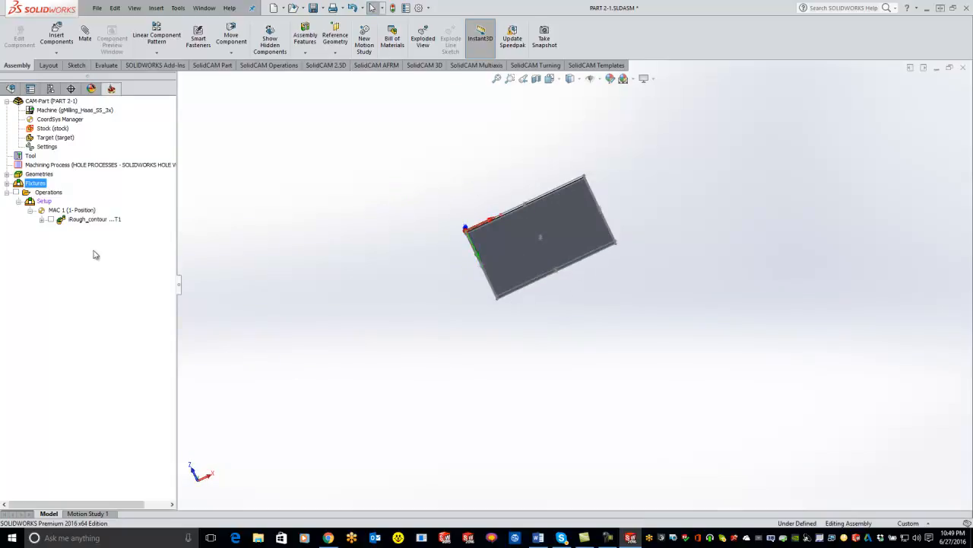
right_click(52, 121)
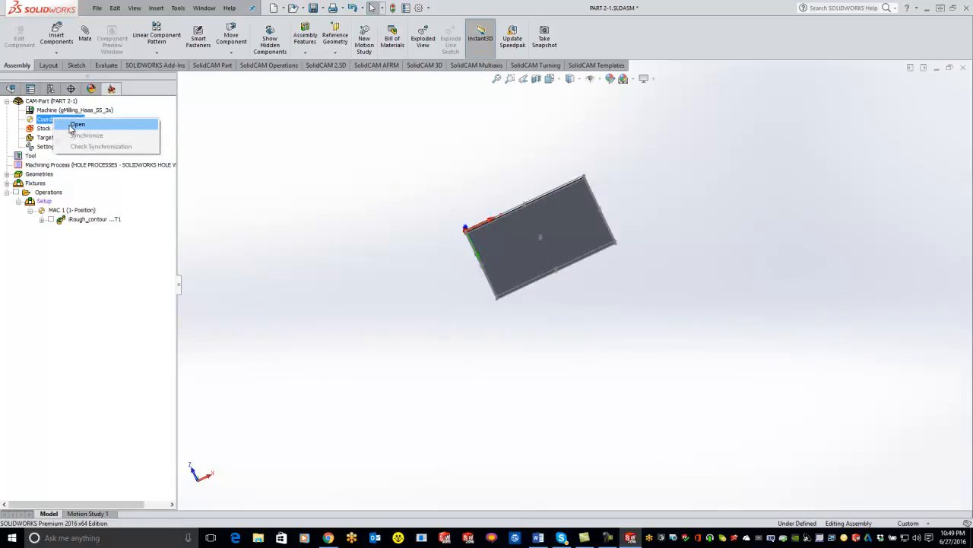
left_click(70, 128)
right_click(50, 165)
left_click(70, 181)
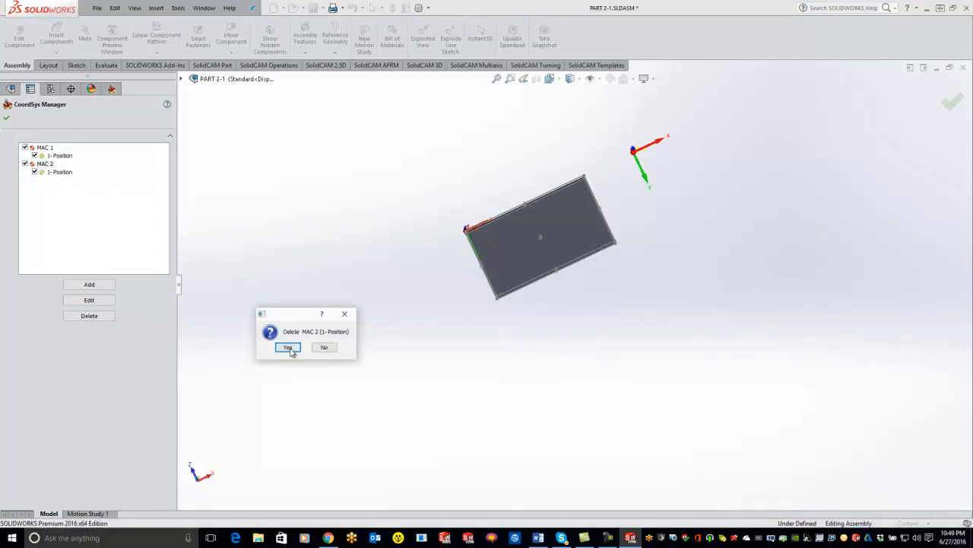
left_click(287, 347)
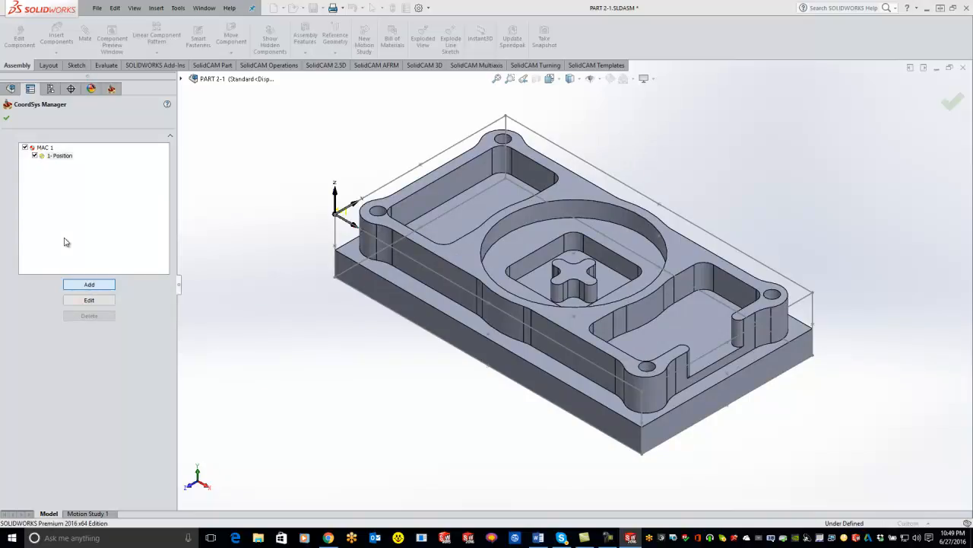
Add a new MAC 2 coordinate system by selecting the part's underside face, and finish managing coordinate systems
left_click(89, 284)
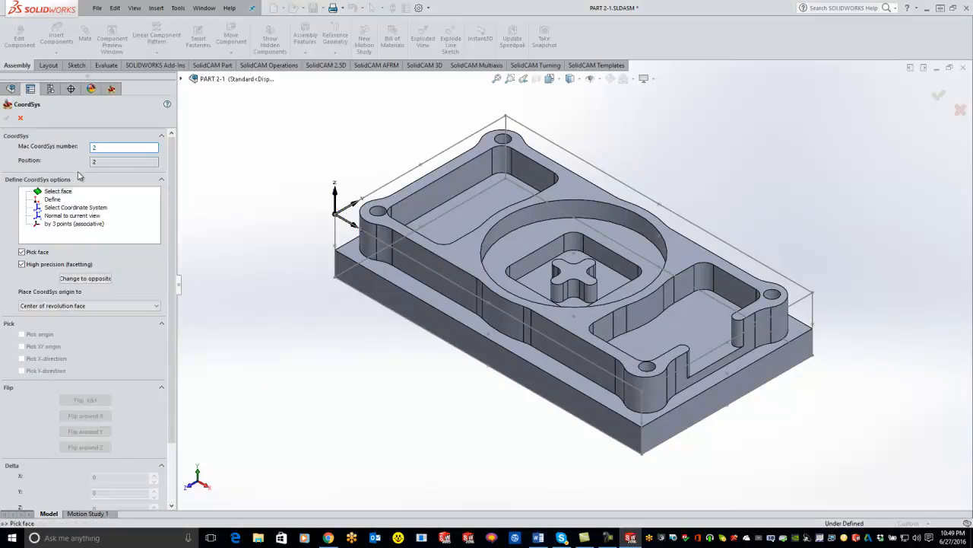
left_click(66, 193)
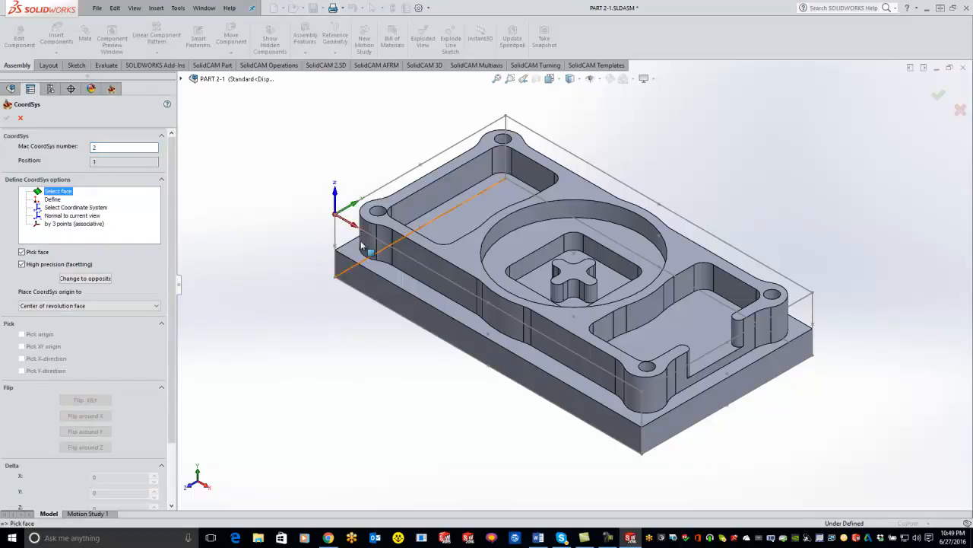
middle_click_drag(354, 280, 396, 94)
left_click(405, 306)
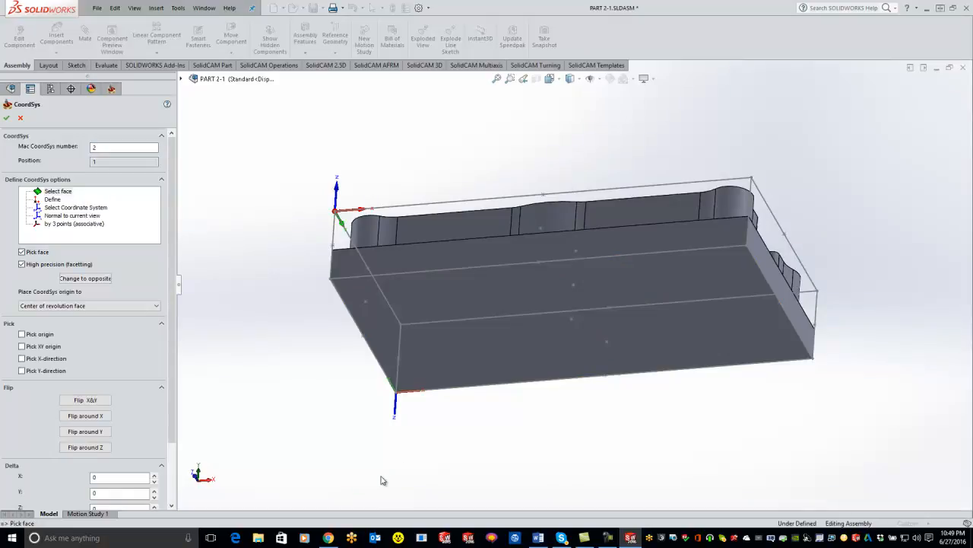
left_click(6, 118)
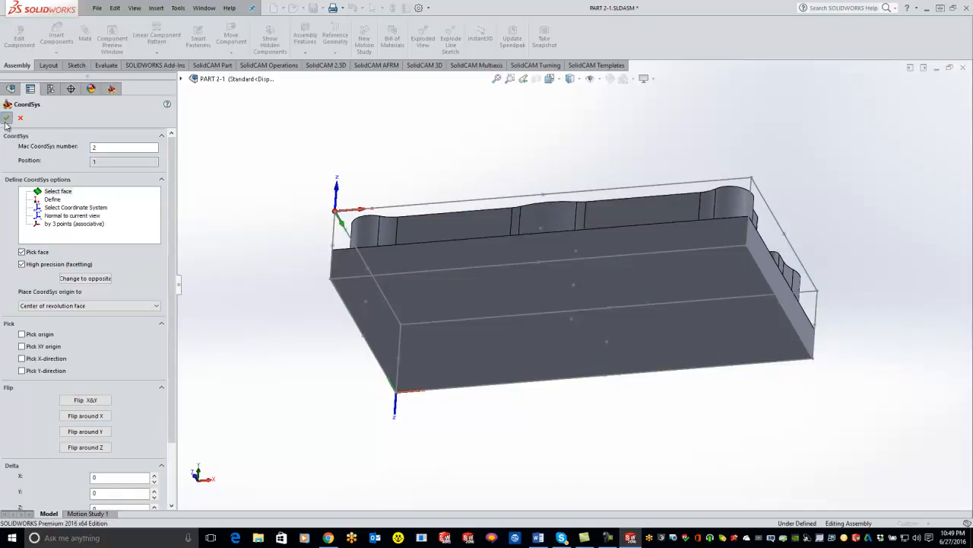
left_click(430, 417)
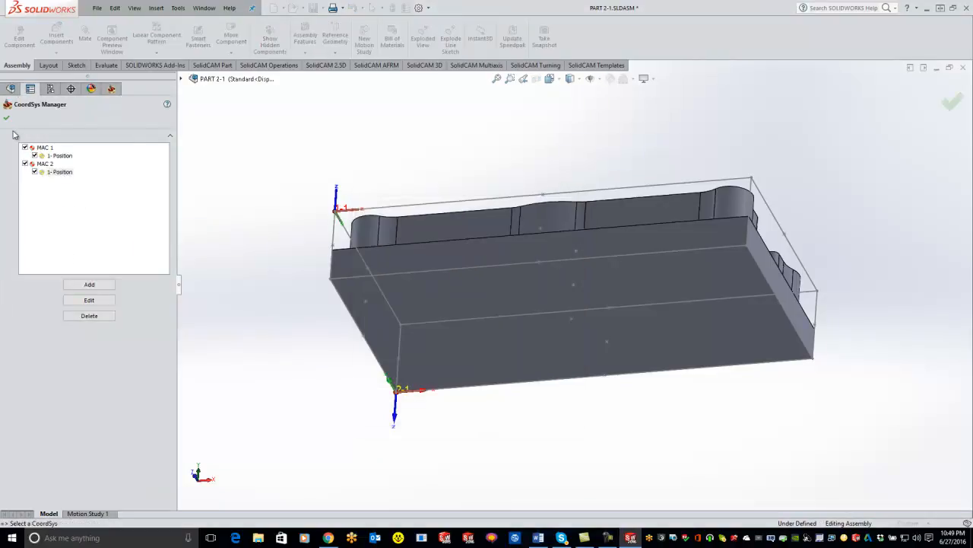
left_click(7, 118)
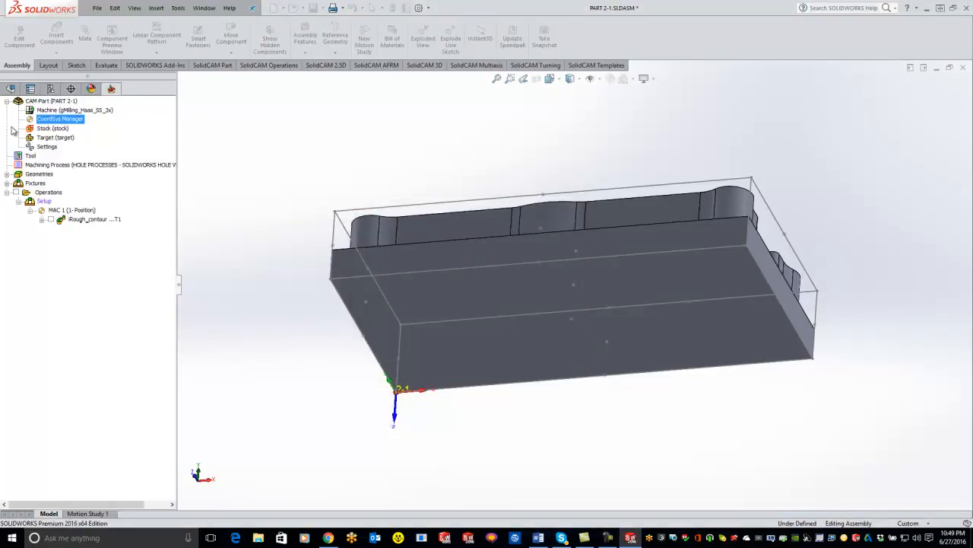
Start a new machine setup, Setup_1, after the roughing operation and set its home to MAC 2 (1-Position)
right_click(78, 220)
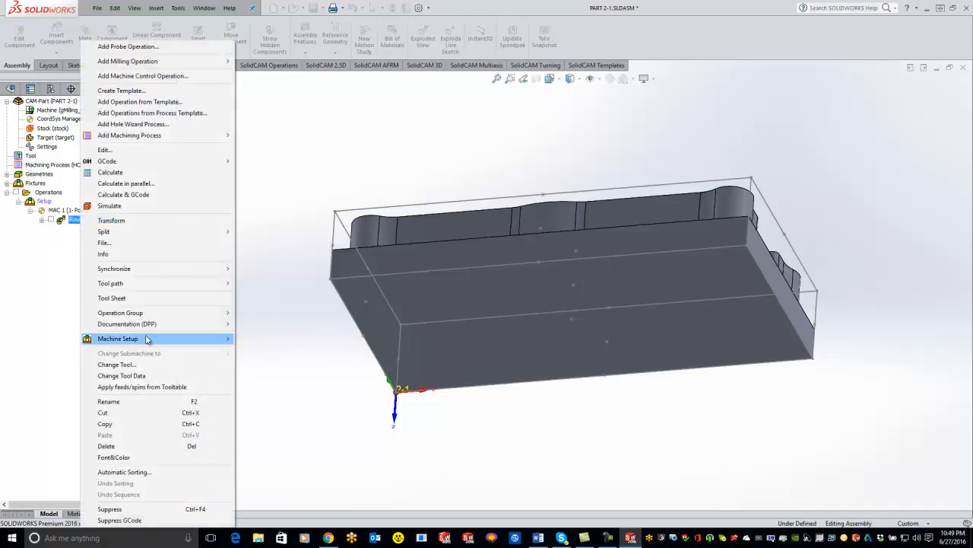
mouse_move(152, 338)
left_click(257, 350)
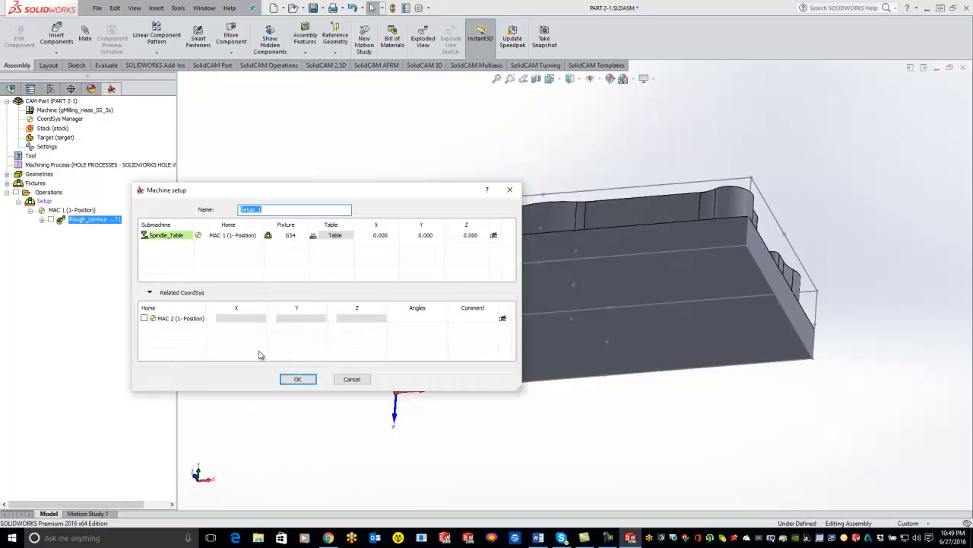
left_click(229, 237)
left_click(254, 237)
left_click(260, 235)
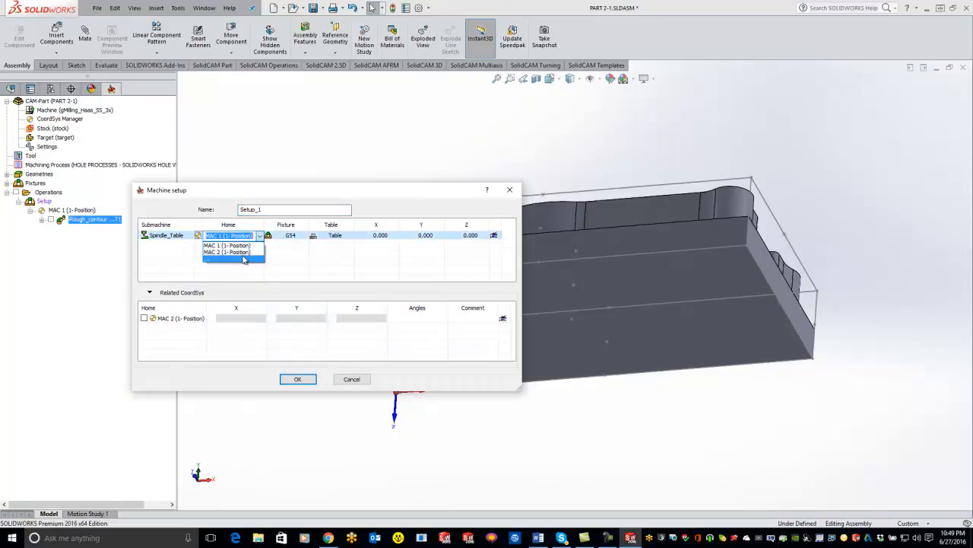
left_click(255, 255)
Assign the clamping fixture op2 as the fixture of Setup_1 and accept the setup
left_click(284, 237)
left_click(305, 236)
left_click(301, 260)
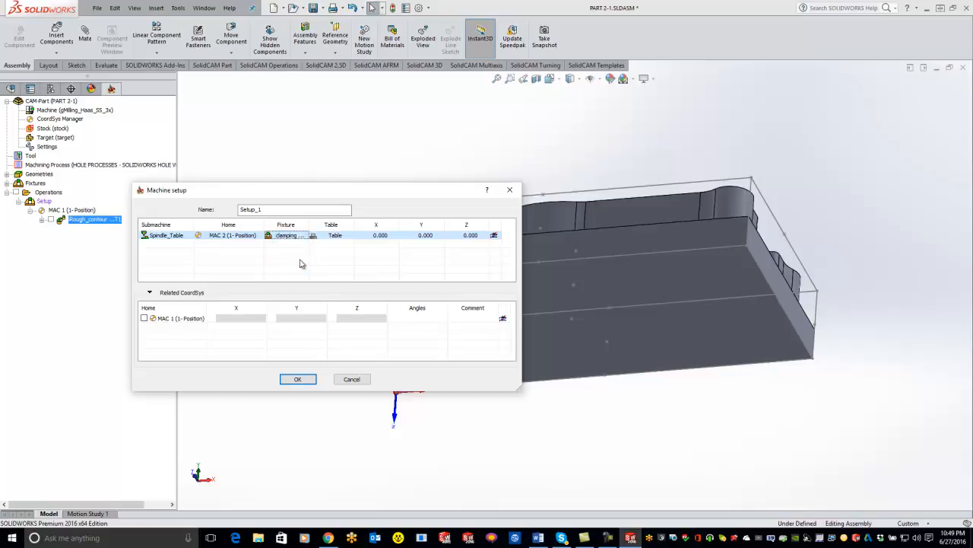
left_click(300, 378)
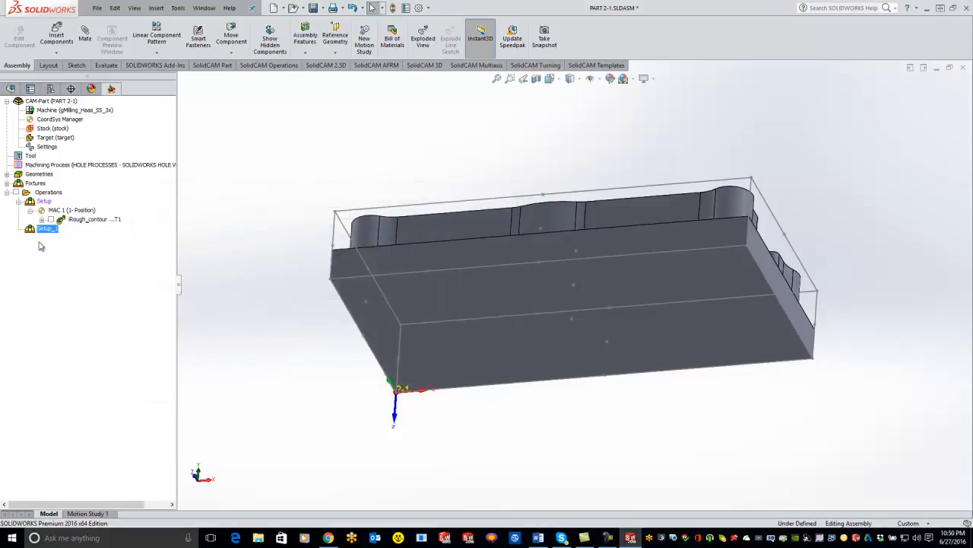
Add a face milling operation and set its coordinate system to MAC 2 (1-Position)
right_click(48, 194)
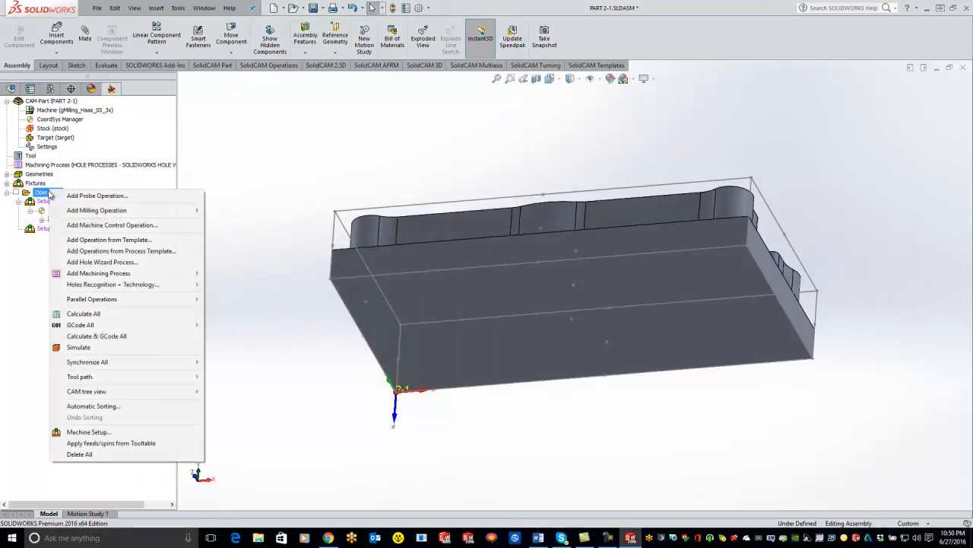
mouse_move(137, 210)
left_click(225, 227)
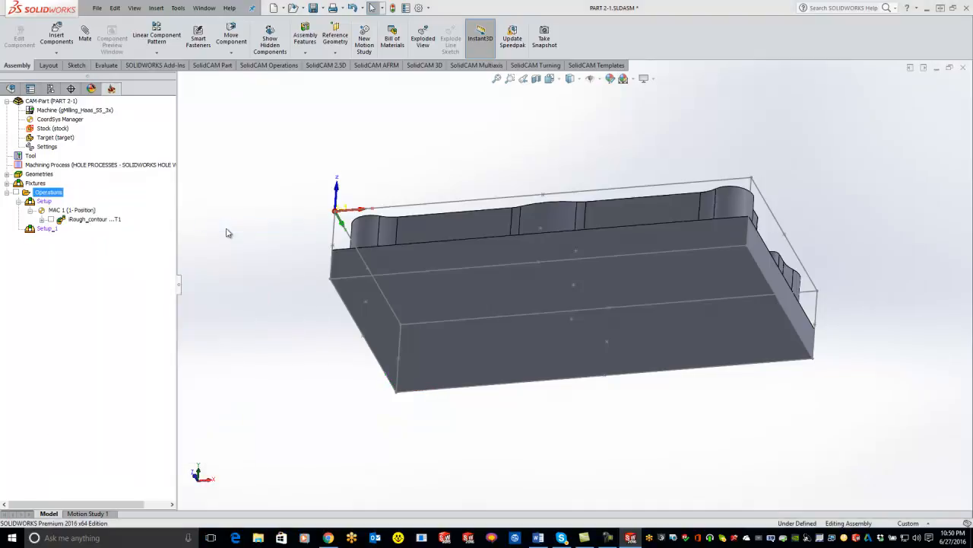
left_click(228, 107)
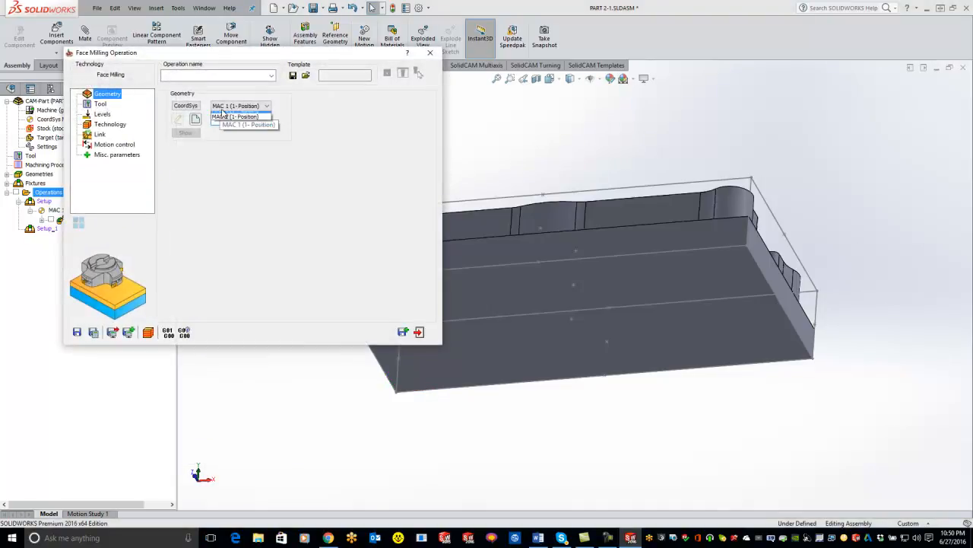
left_click(232, 124)
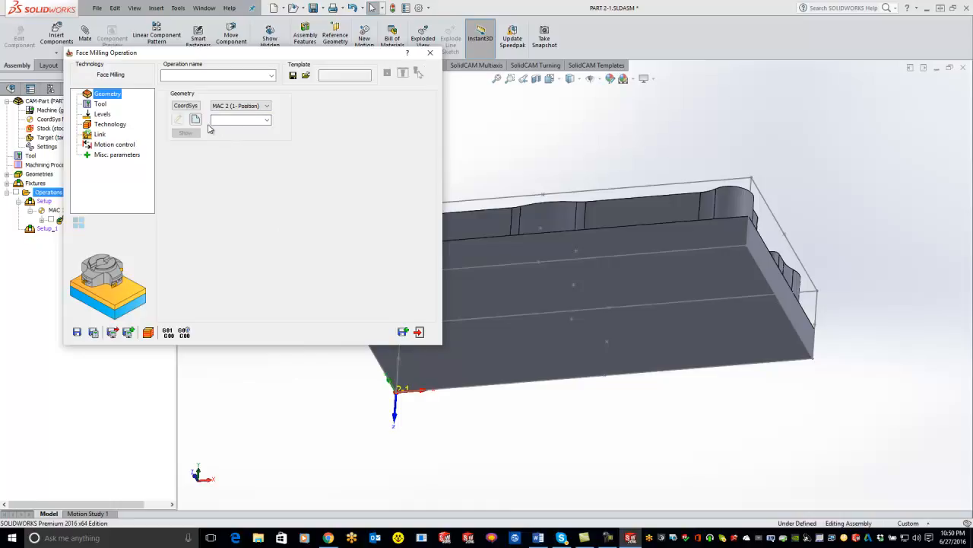
Define the face milling geometry by the Faces type from the part's underside face, and accept it
left_click(195, 120)
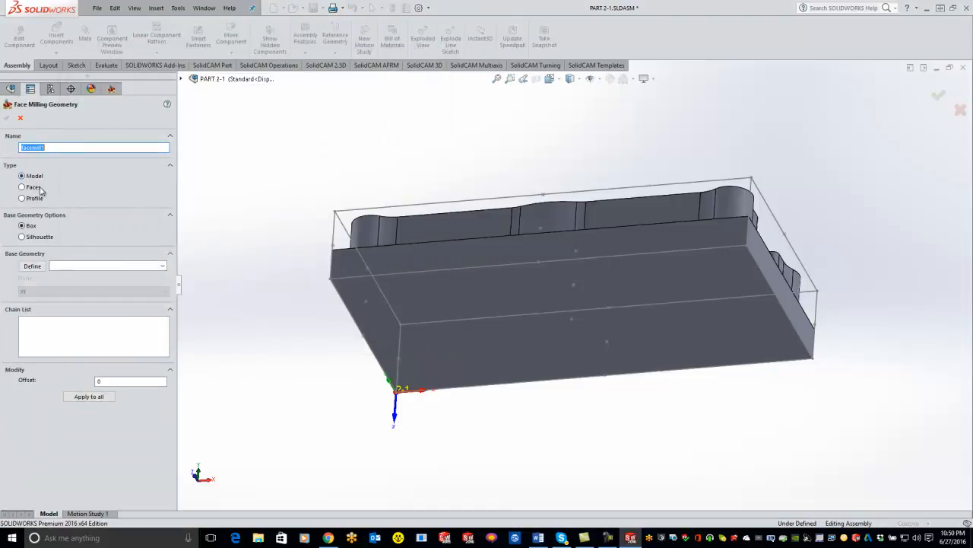
left_click(25, 188)
left_click(37, 266)
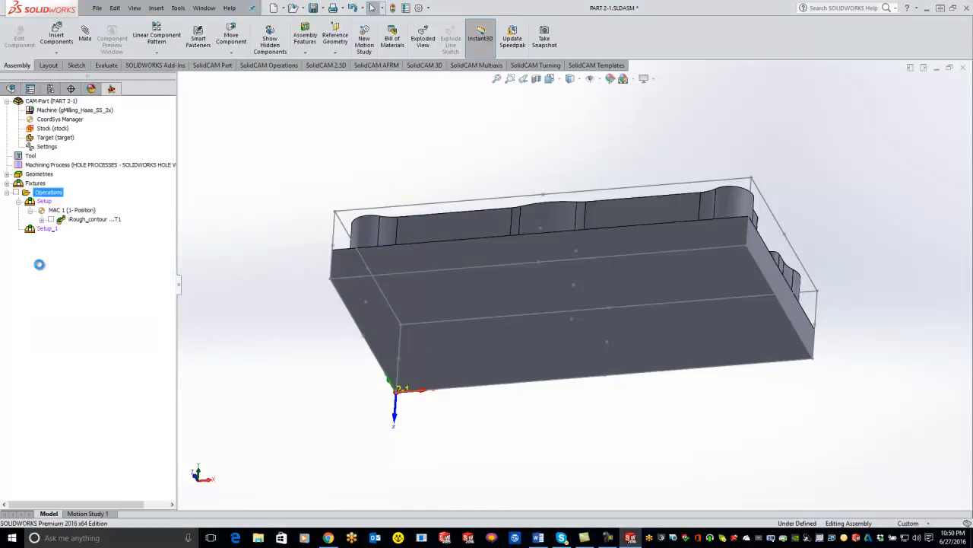
left_click(495, 349)
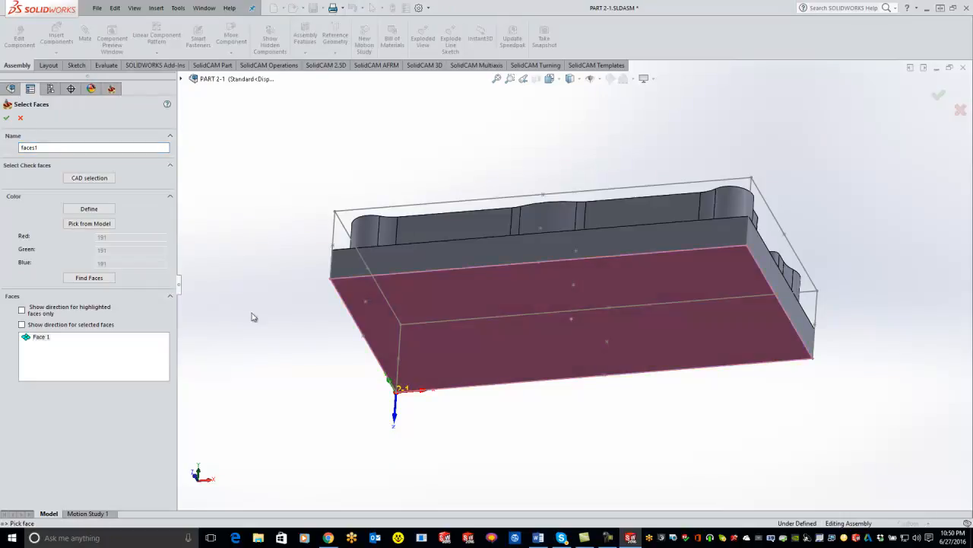
left_click(7, 118)
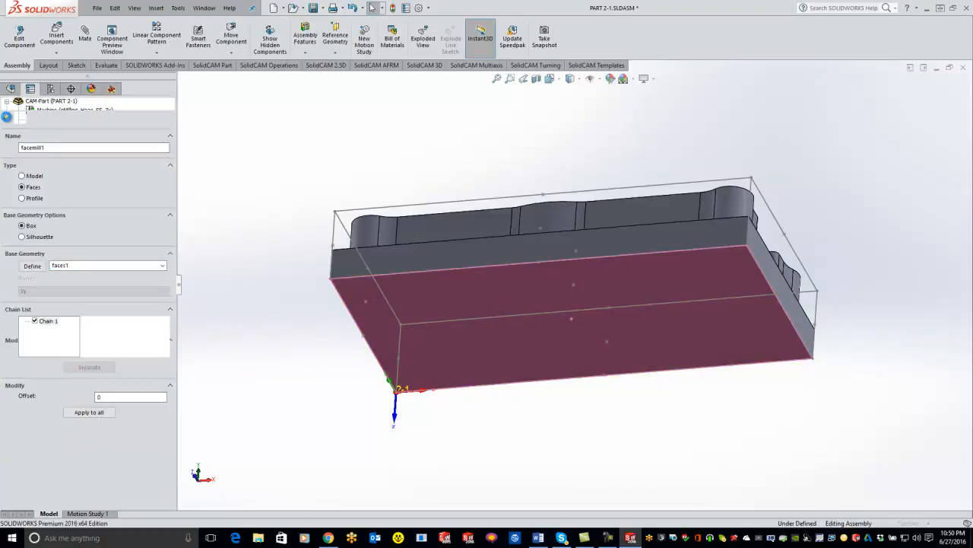
left_click(6, 118)
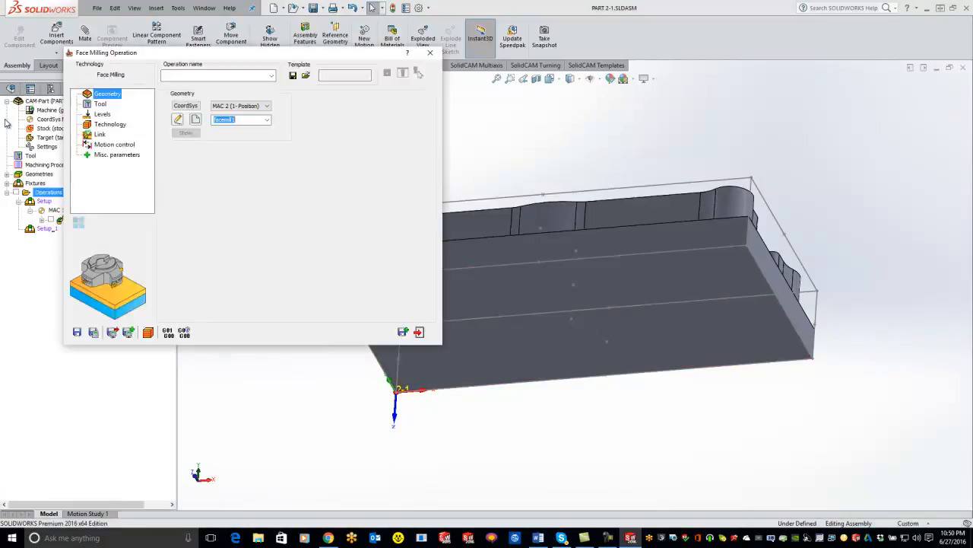
Choose the 2 inch face mill as the tool of the face milling operation
left_click(100, 104)
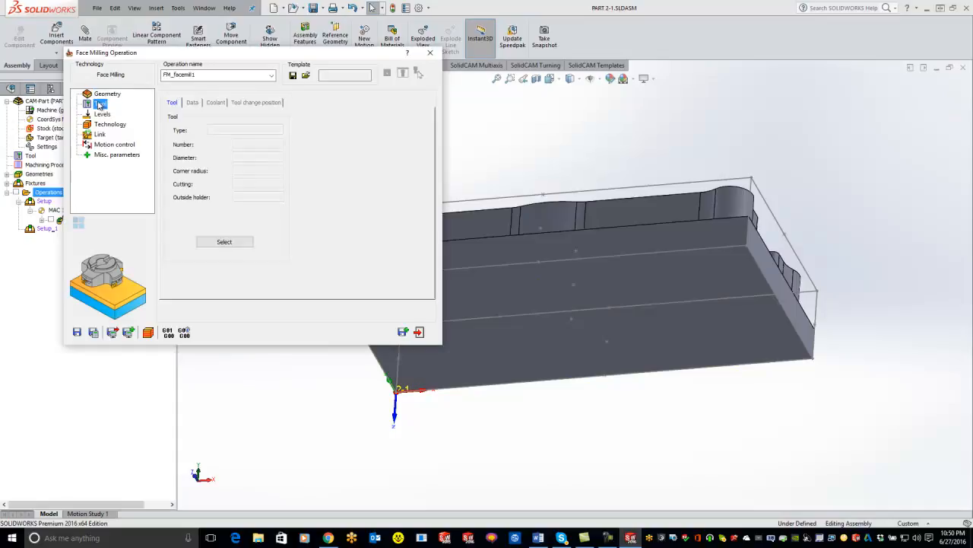
left_click(225, 242)
double_click(225, 218)
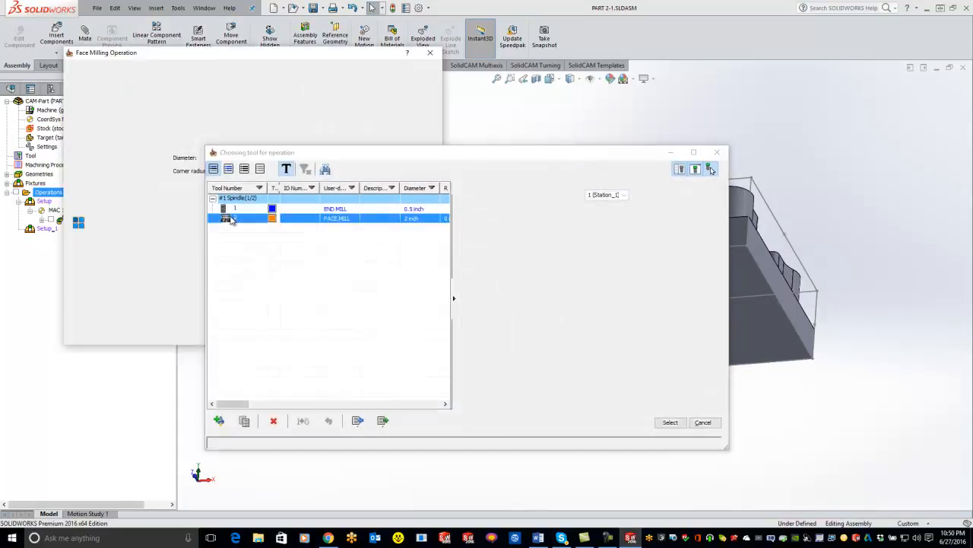
Set the face depth of the face milling operation by picking the part's underside face
left_click(102, 114)
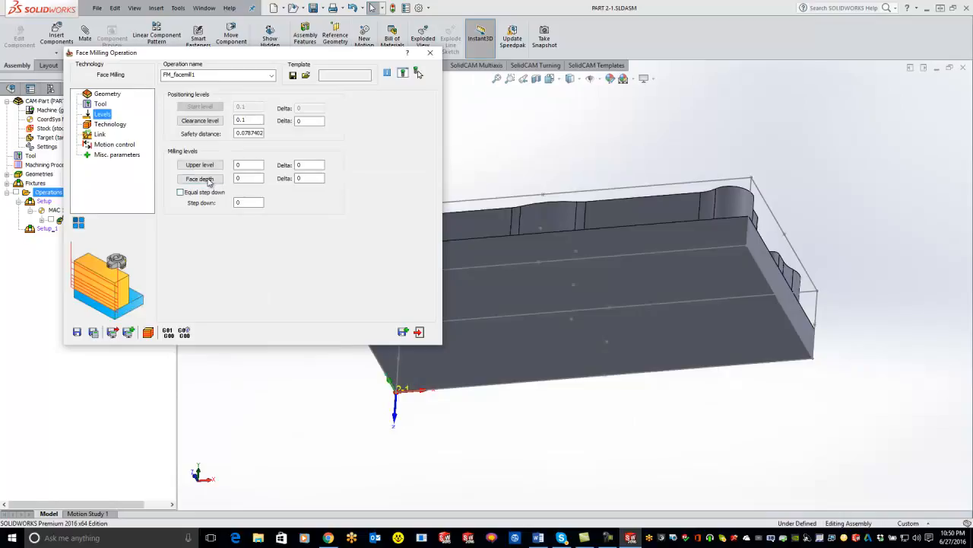
left_click(457, 338)
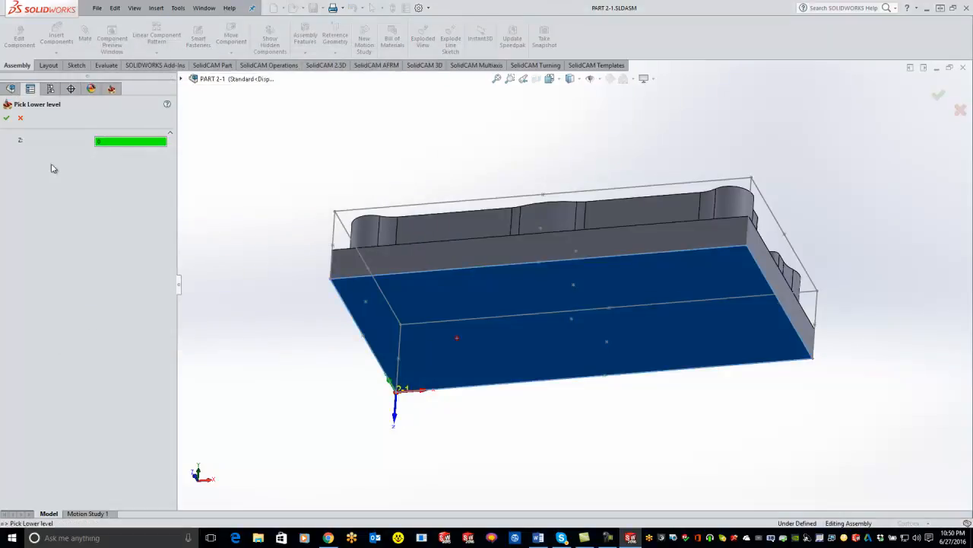
left_click(7, 117)
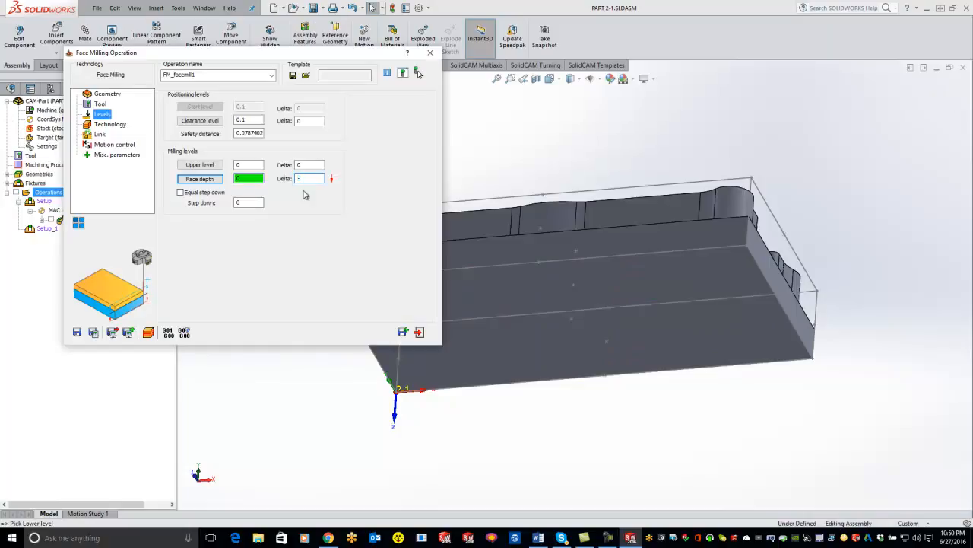
Set the face depth delta of the face milling operation to -0.02, and save and calculate the operation
left_click(98, 332)
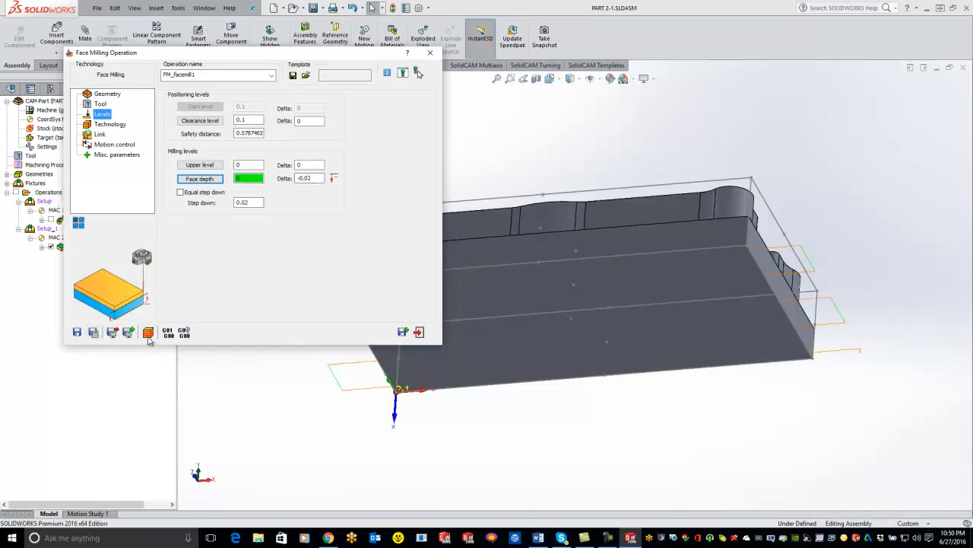
Simulate the face milling operation in SolidVerify, examine the part in the vise fixture, and end the simulation
left_click(148, 332)
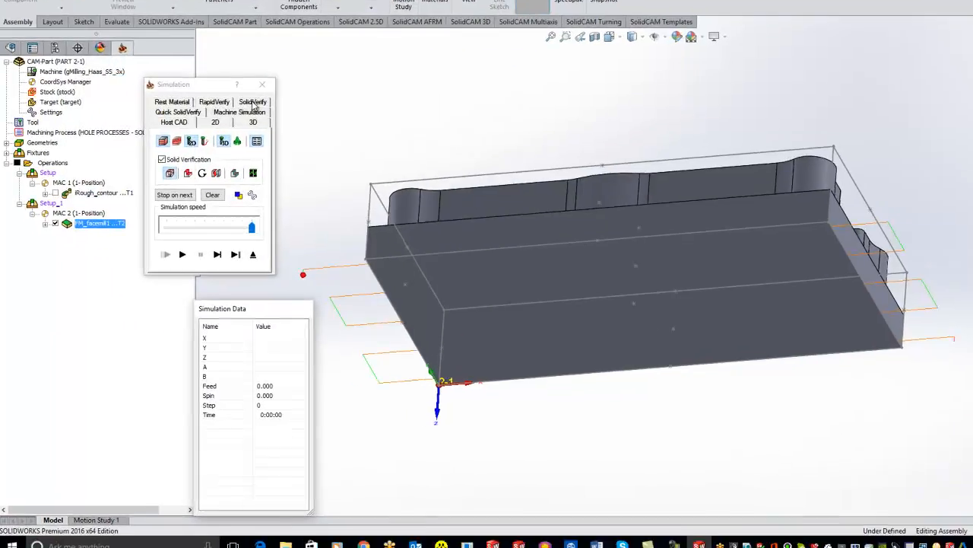
left_click(228, 137)
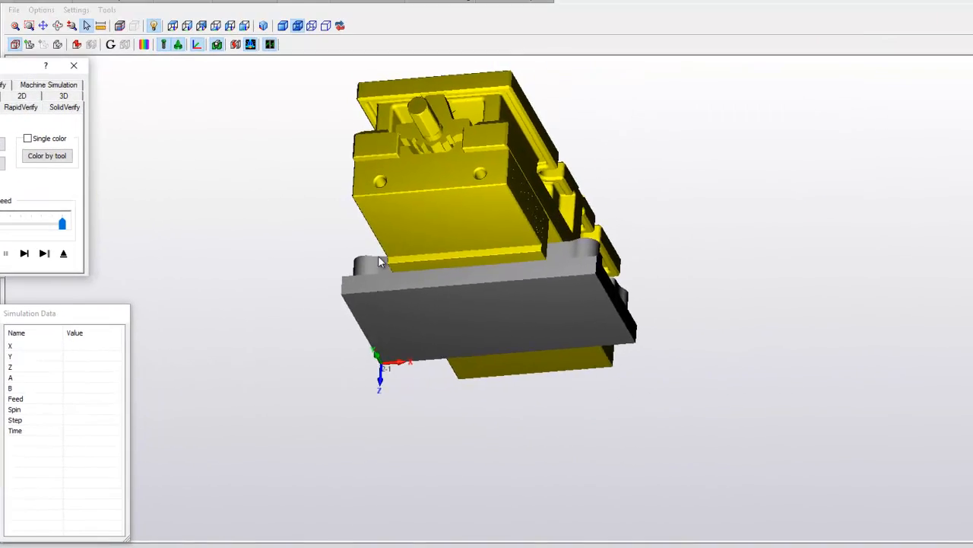
left_click_drag(380, 263, 464, 306)
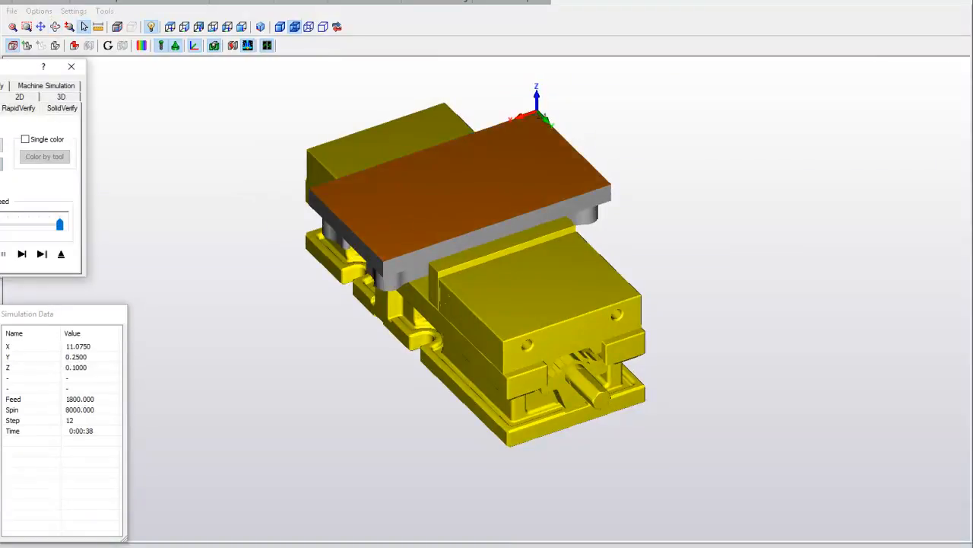
left_click(72, 66)
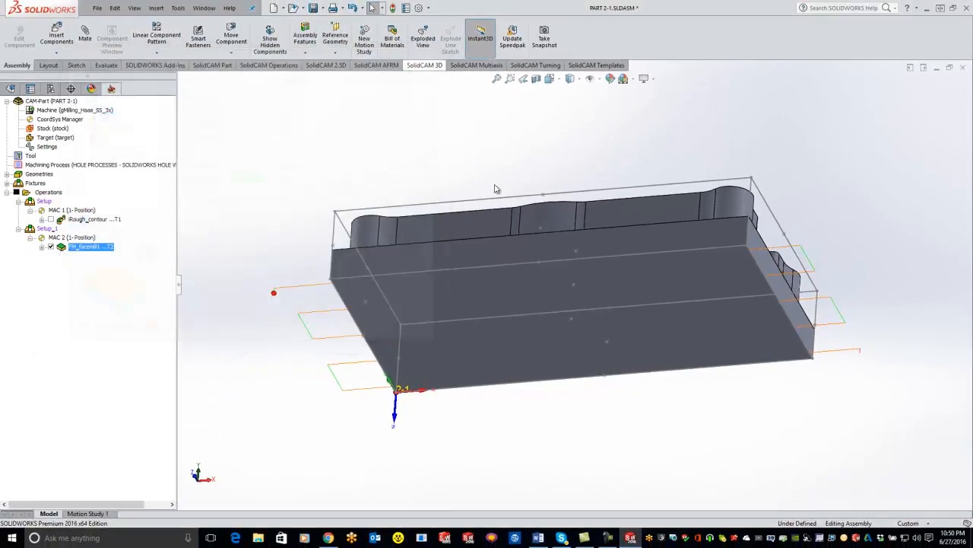
Simulate all operations in SolidVerify, examine the roughed and flipped part in both vise setups, and end the simulation
right_click(50, 192)
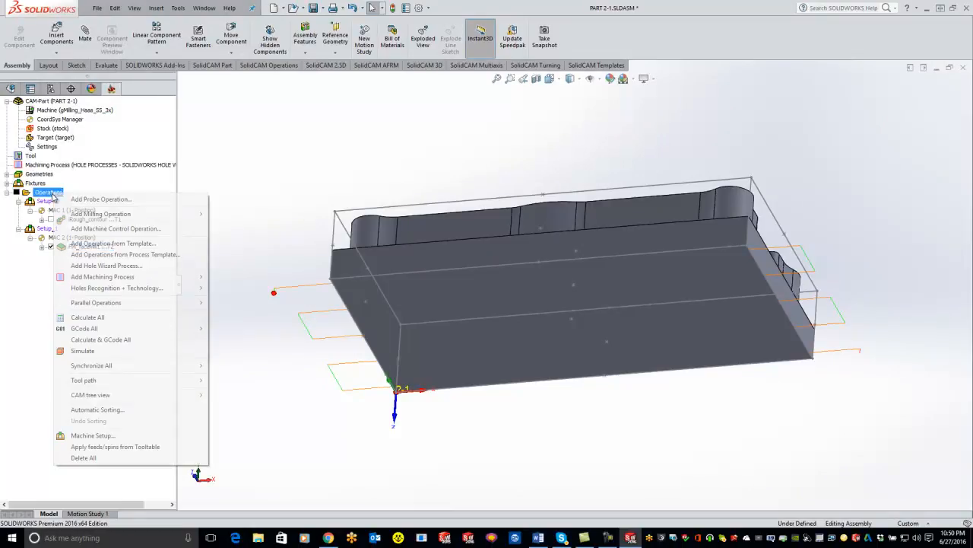
left_click(113, 350)
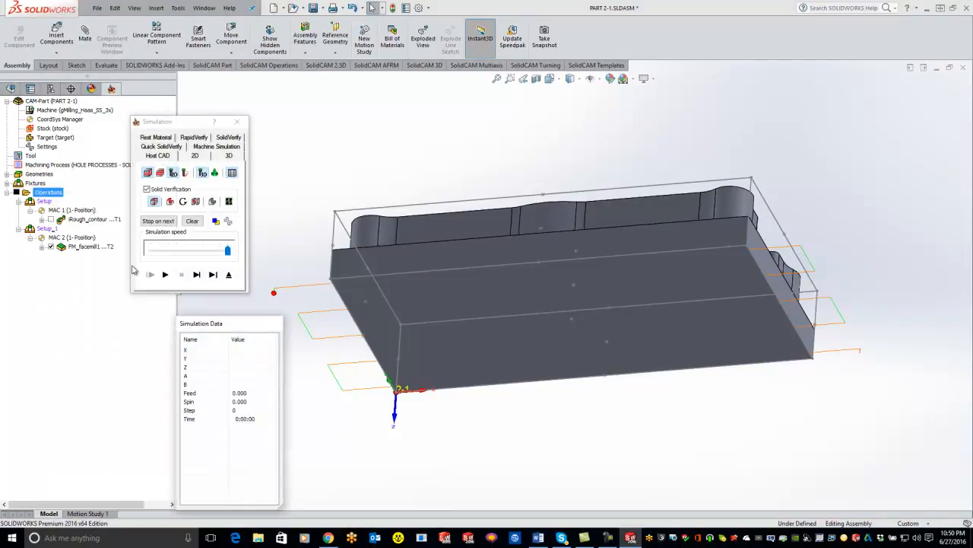
left_click(236, 138)
middle_click_drag(504, 222, 533, 269)
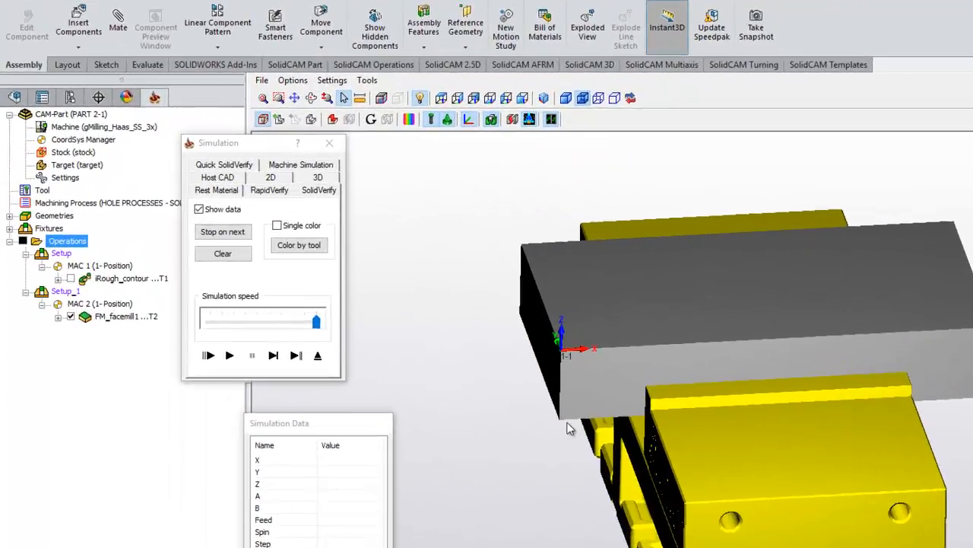
left_click(220, 344)
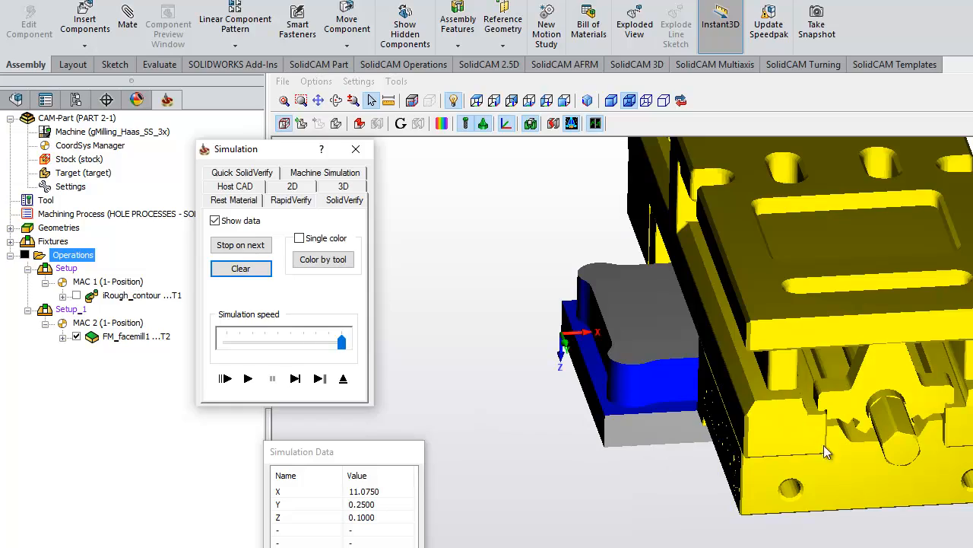
middle_click_drag(796, 426, 724, 373)
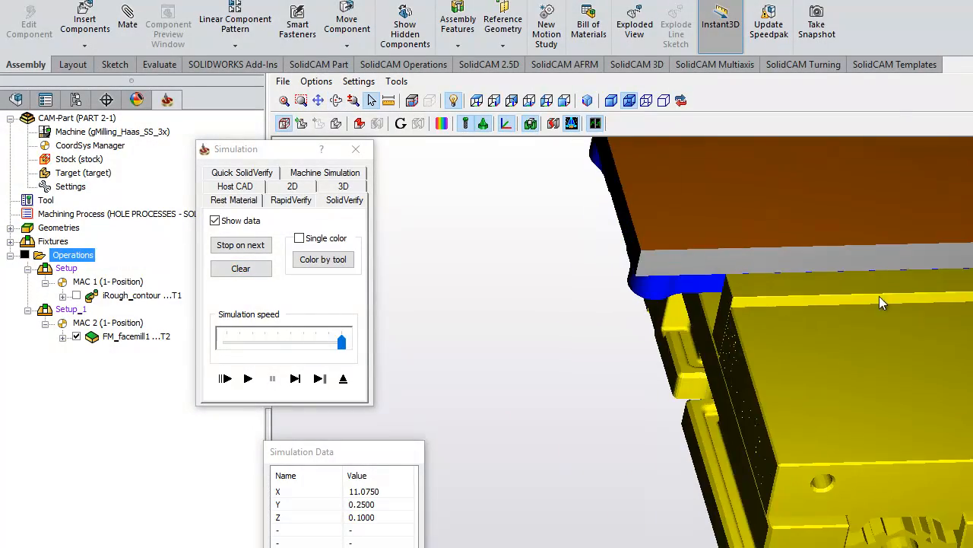
middle_click_drag(850, 315, 881, 296)
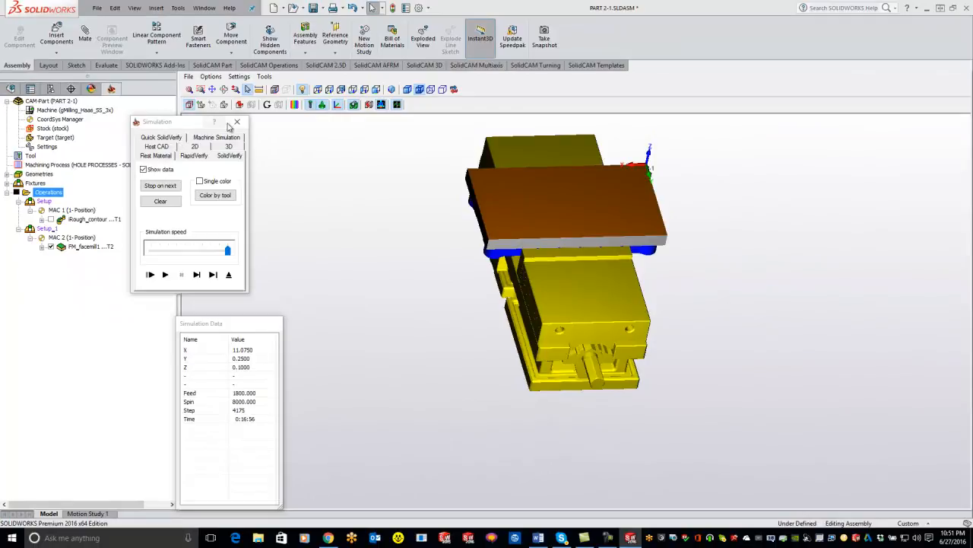
left_click(236, 122)
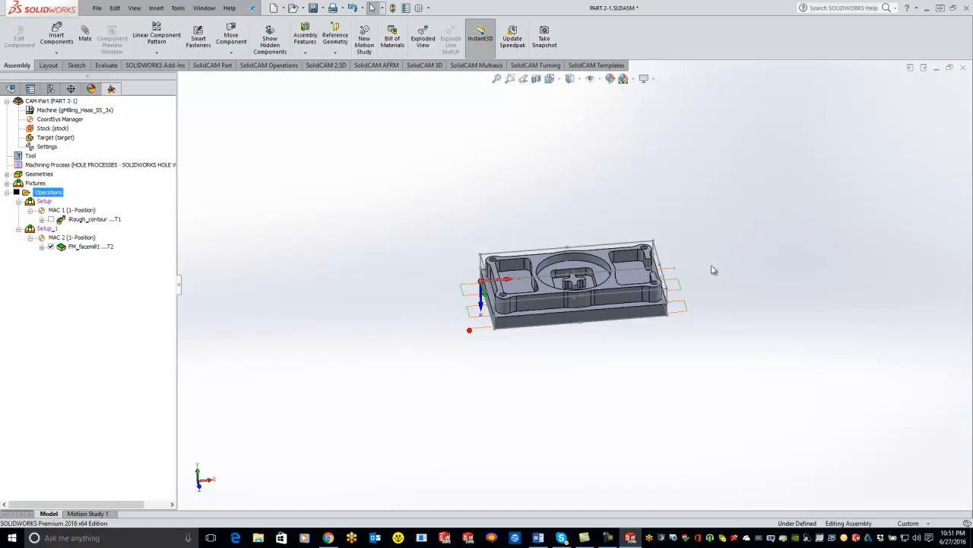
Set the iNumber_of_Fixtures machine option of the CAM part PART 2-1 to 3 and accept the milling part data
double_click(62, 102)
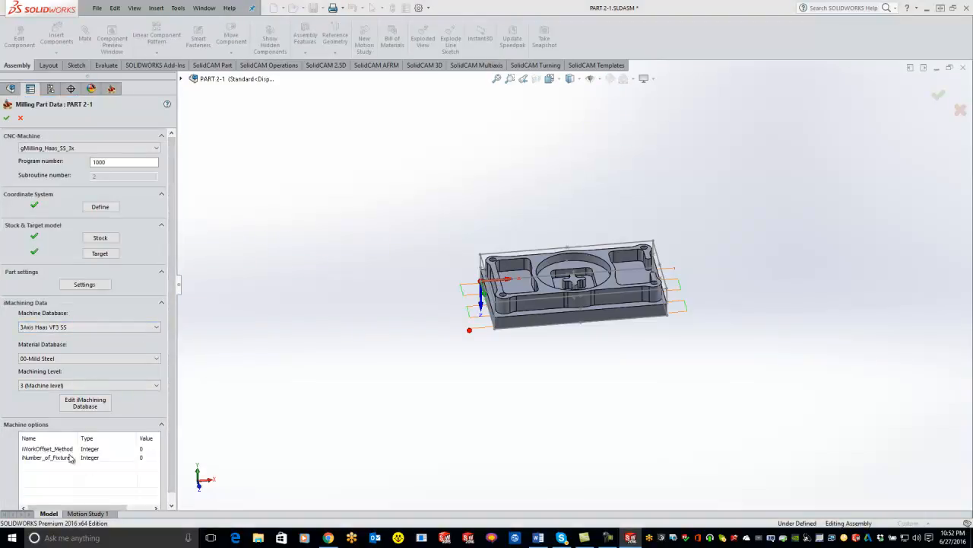
left_click(145, 457)
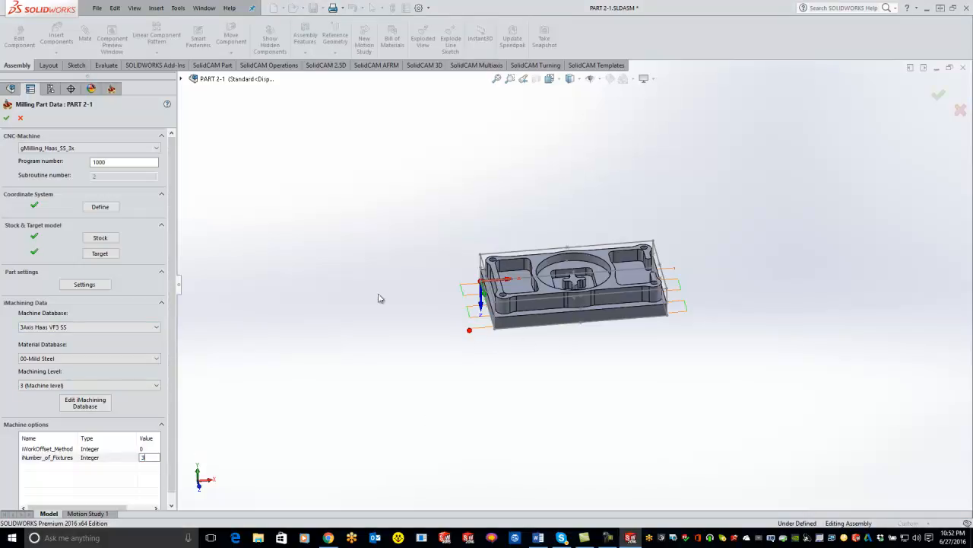
scroll(743, 311, "up", 2)
scroll(743, 311, "up", 2)
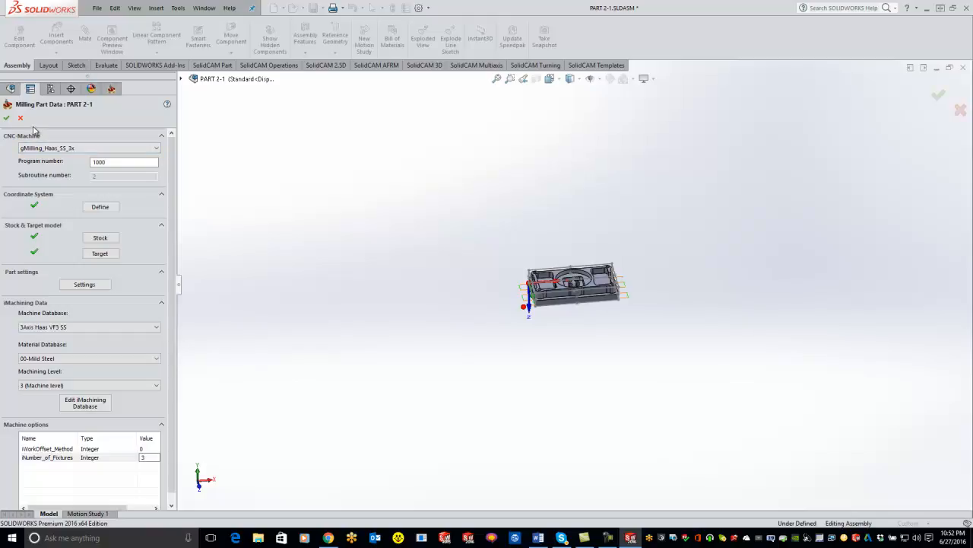
left_click(7, 117)
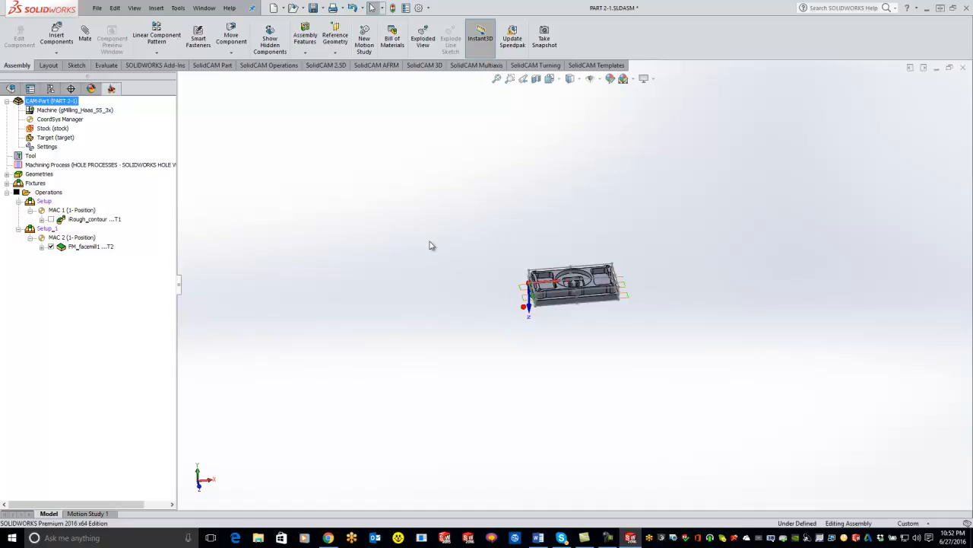
Switch to the web browser and look through the SolidCAM University channel on YouTube in a new page
left_click(329, 537)
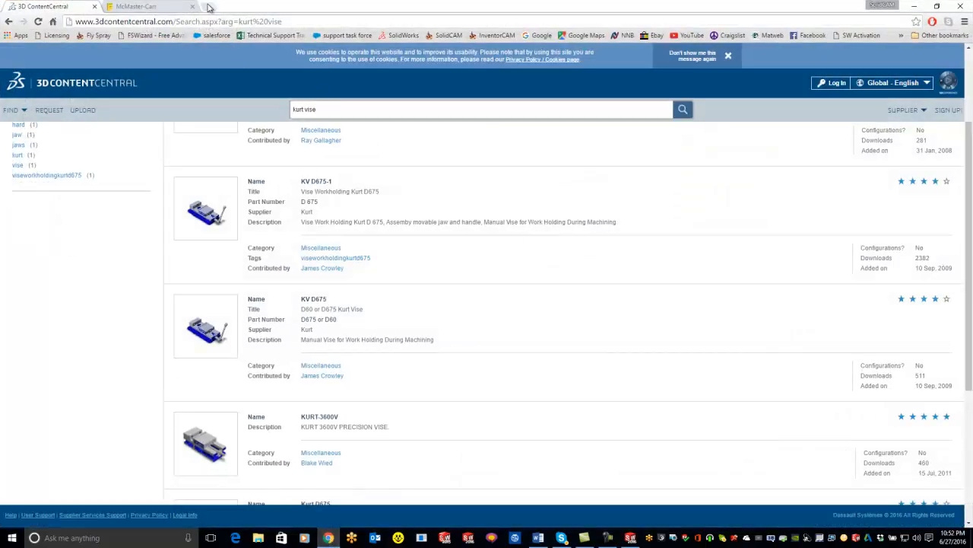
left_click(209, 6)
left_click(688, 35)
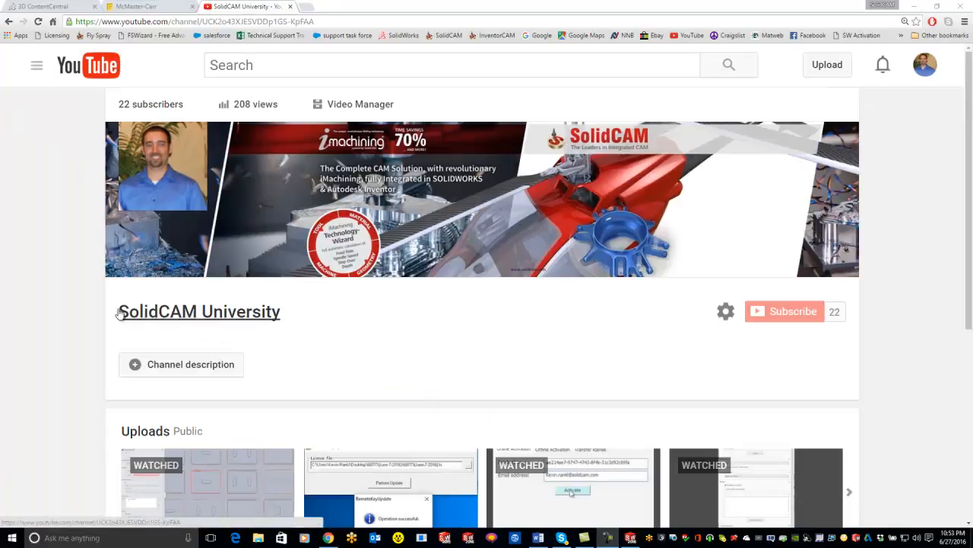
scroll(279, 306, "down", 1)
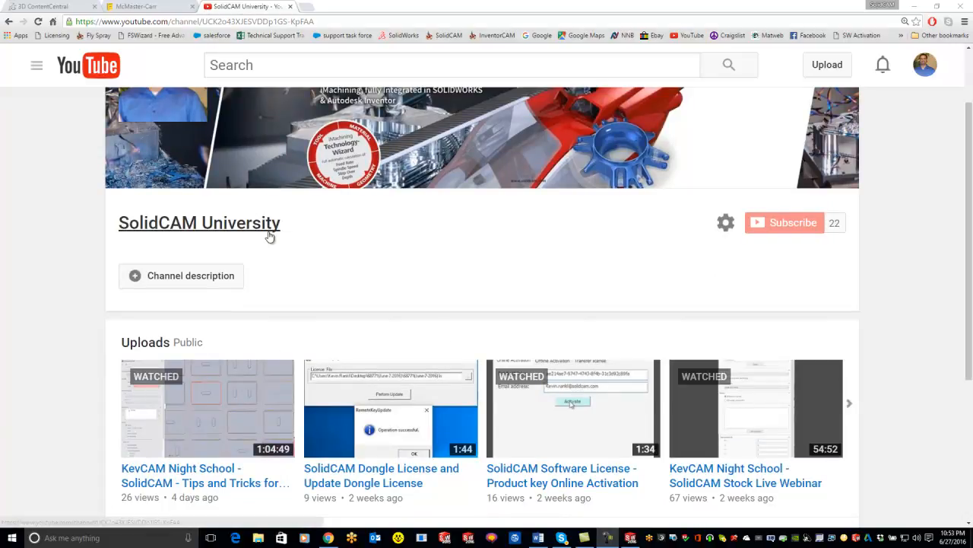
scroll(486, 285, "up", 1)
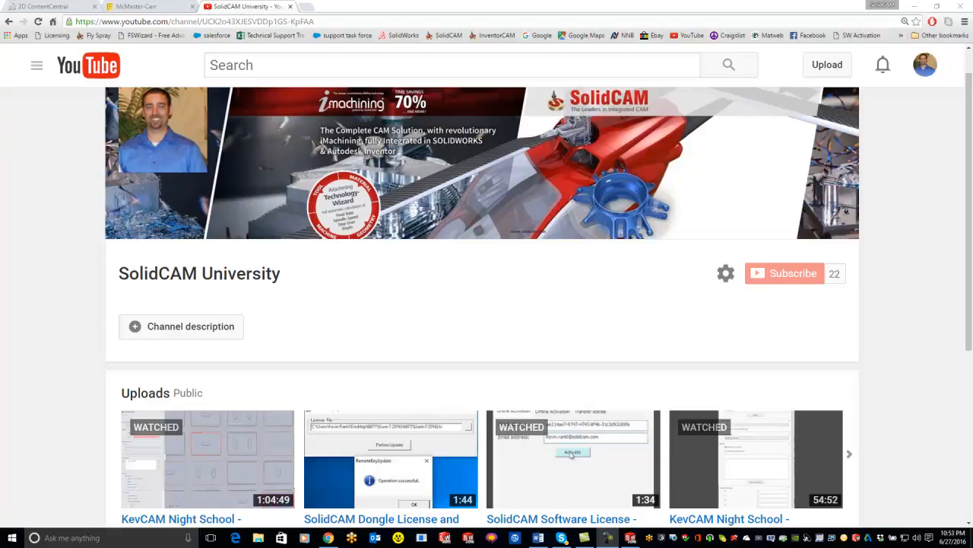
left_click(915, 6)
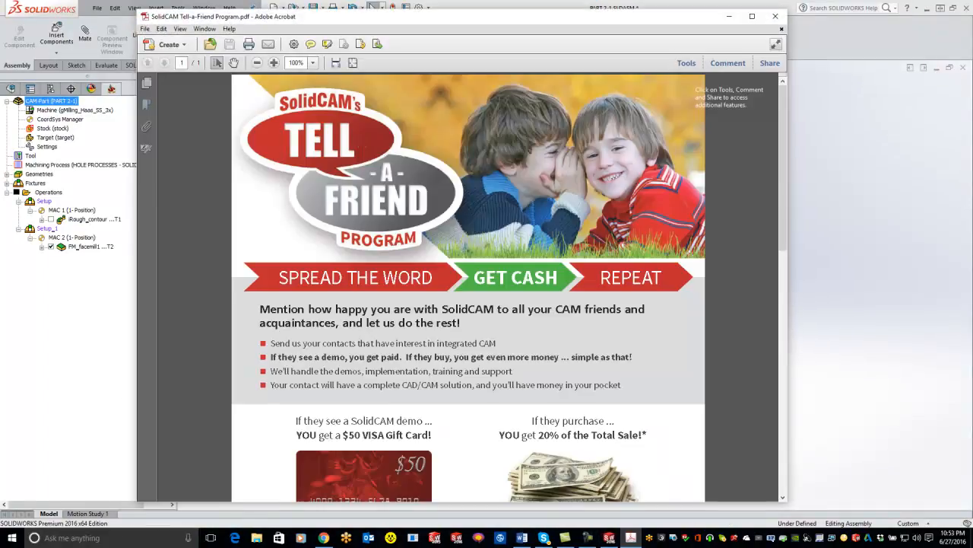
View the SolidCAM Tell-a-Friend Program PDF at full window size and close it
left_click(752, 16)
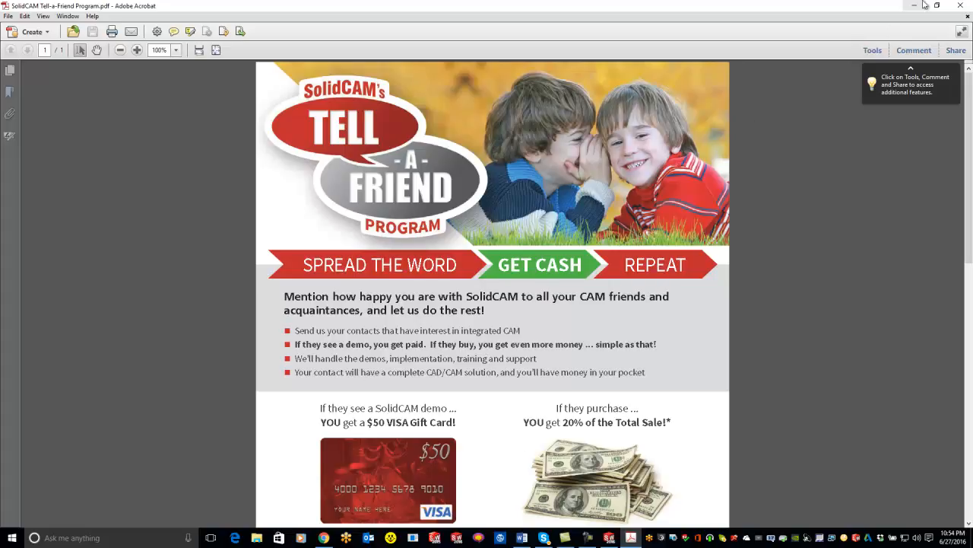
left_click(960, 5)
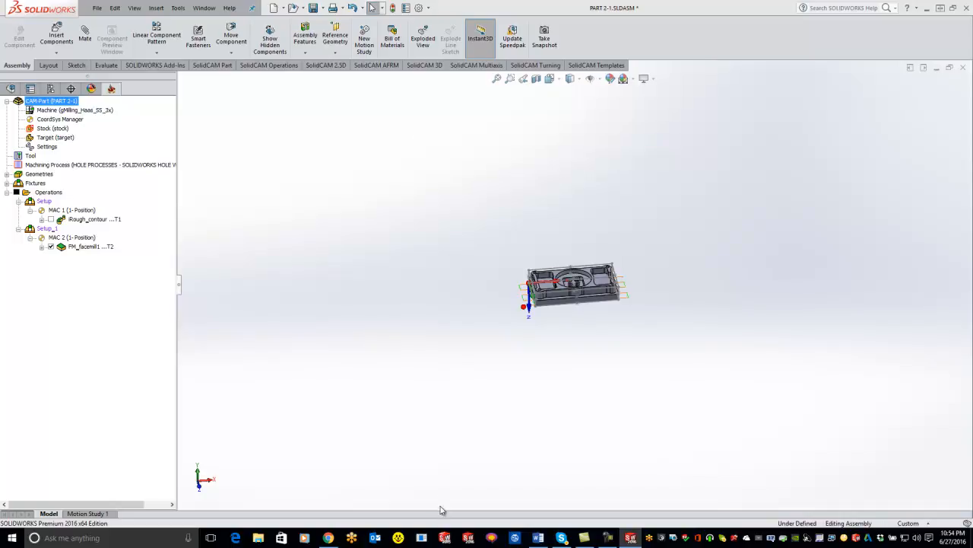
In the web browser, search the SolidCAM website for "kevcam" and open the KevCAM Registration page to review its class list
left_click(333, 538)
left_click(404, 6)
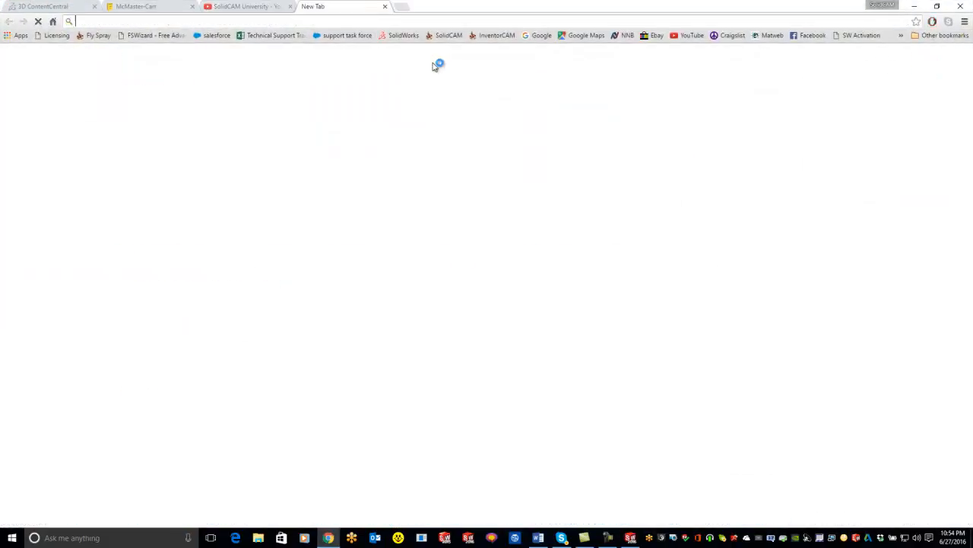
left_click(452, 37)
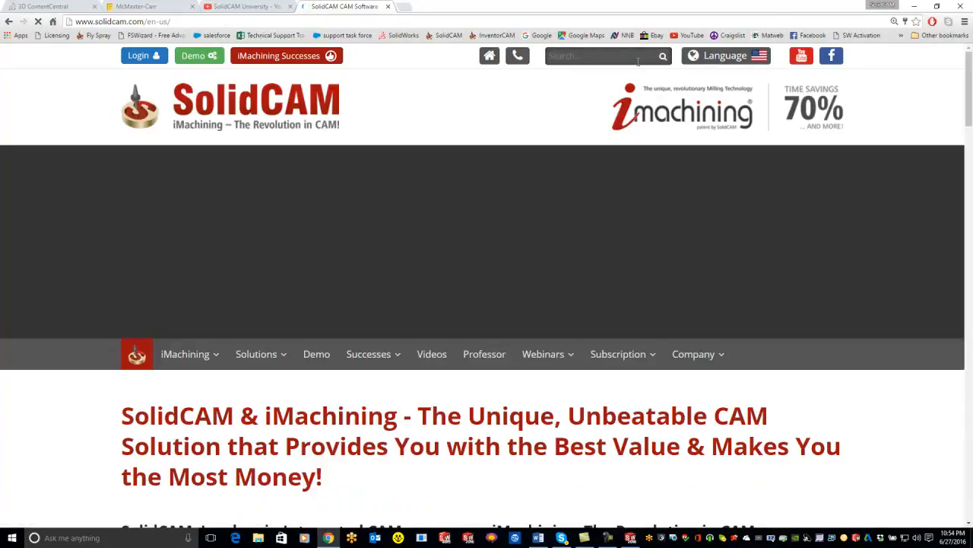
left_click(638, 62)
type("kevcam")
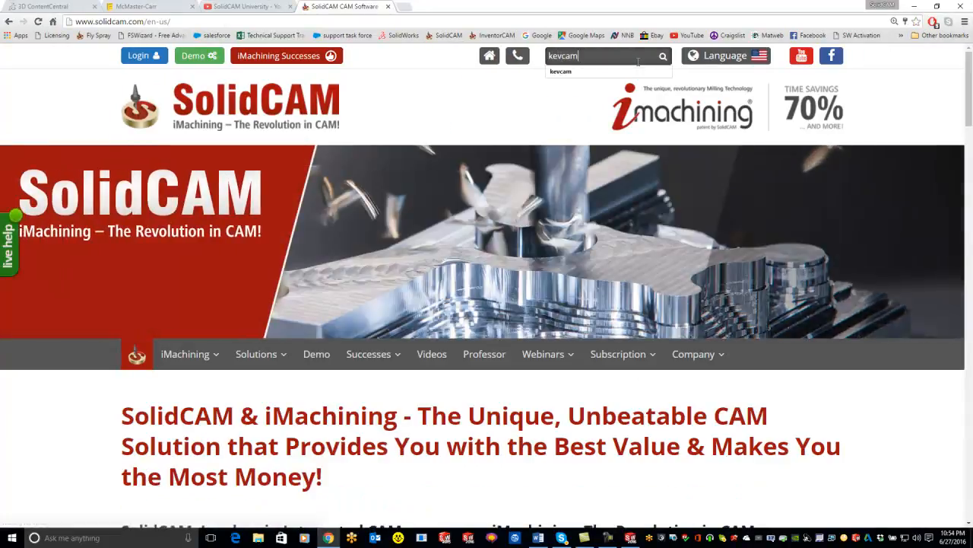
key("Return")
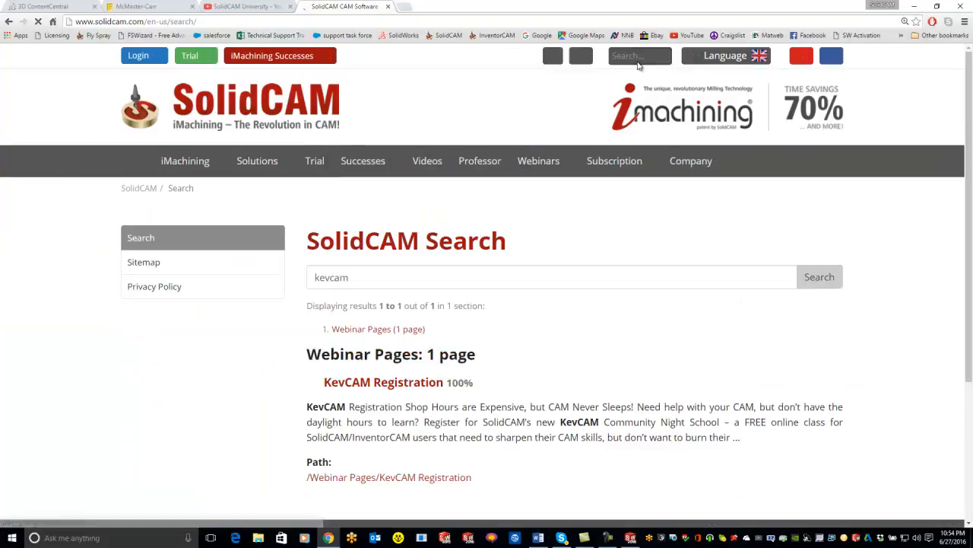
left_click(392, 388)
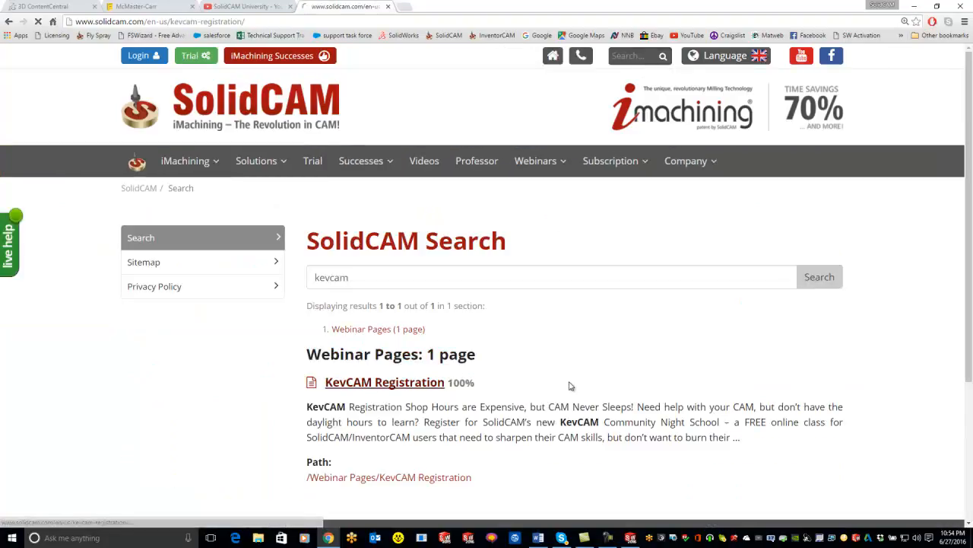
scroll(566, 384, "down", 3)
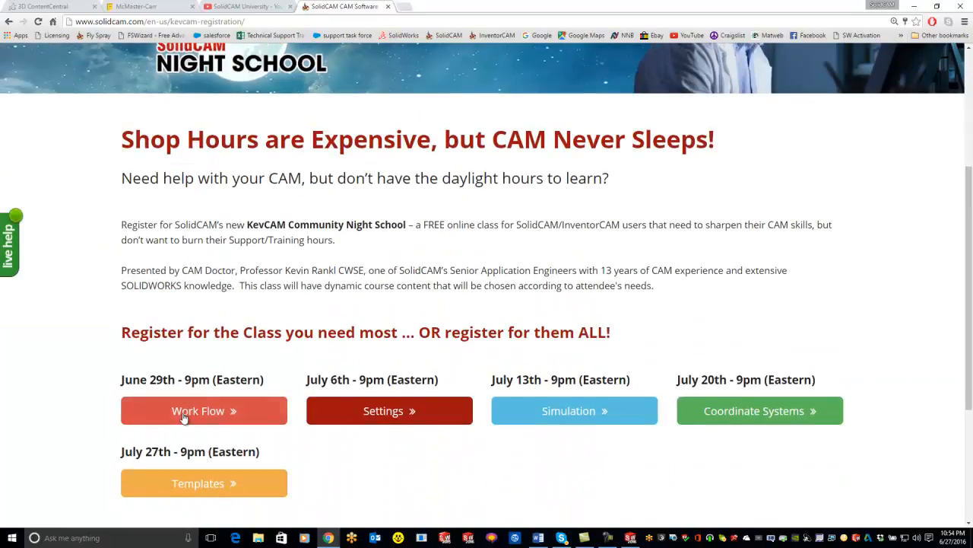